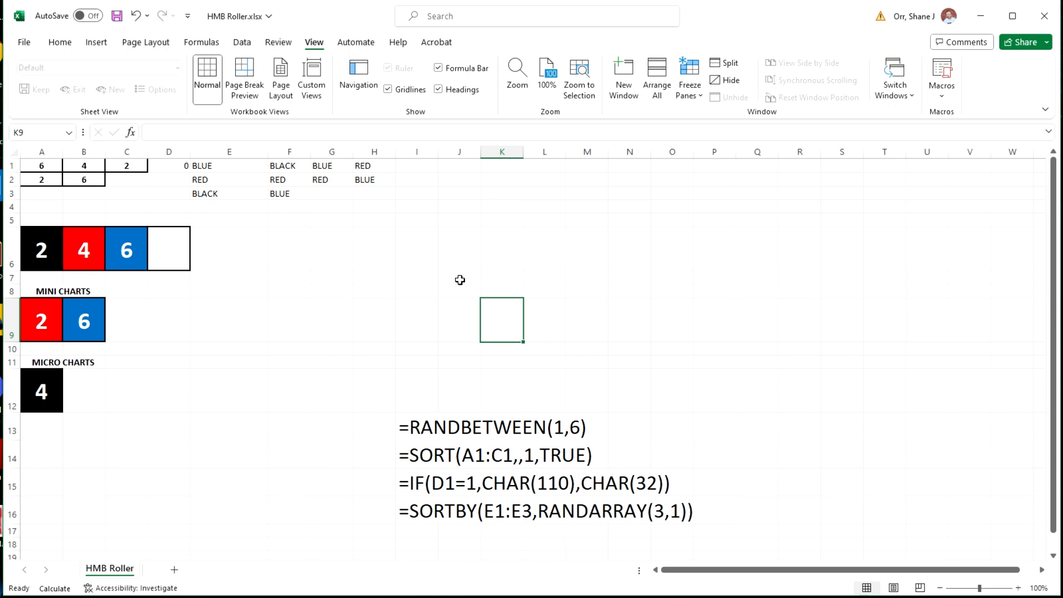
Step: Recalculate the sheet repeatedly to reroll the random numbers and colours in the charts
{"action": "left_click", "coordinate": [505, 269]}
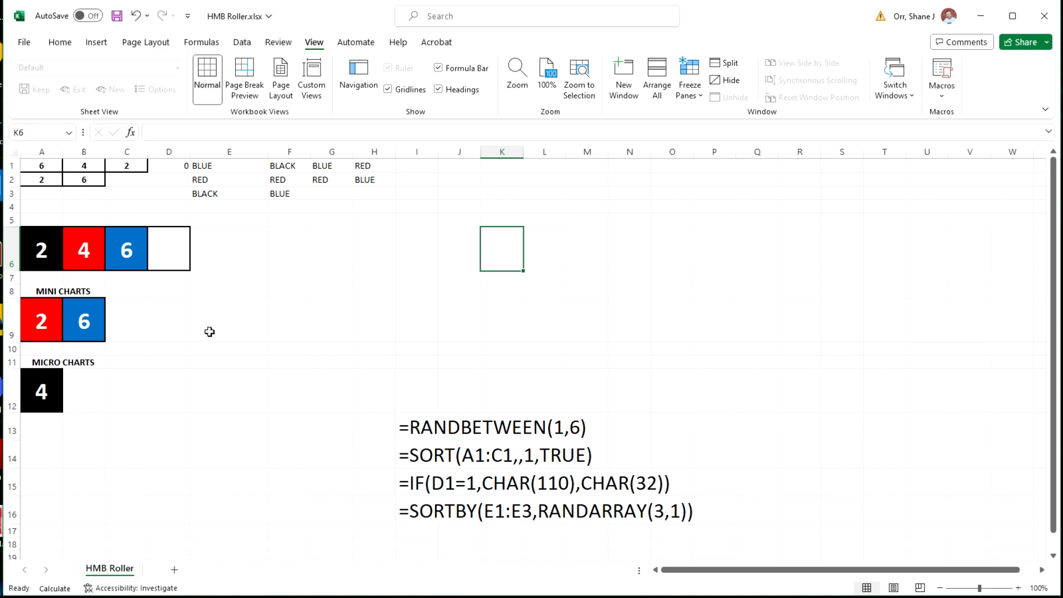
{"action": "key", "text": "F9"}
{"action": "key", "text": "F9"}
{"action": "key", "text": "F9"}
{"action": "key", "text": "F9"}
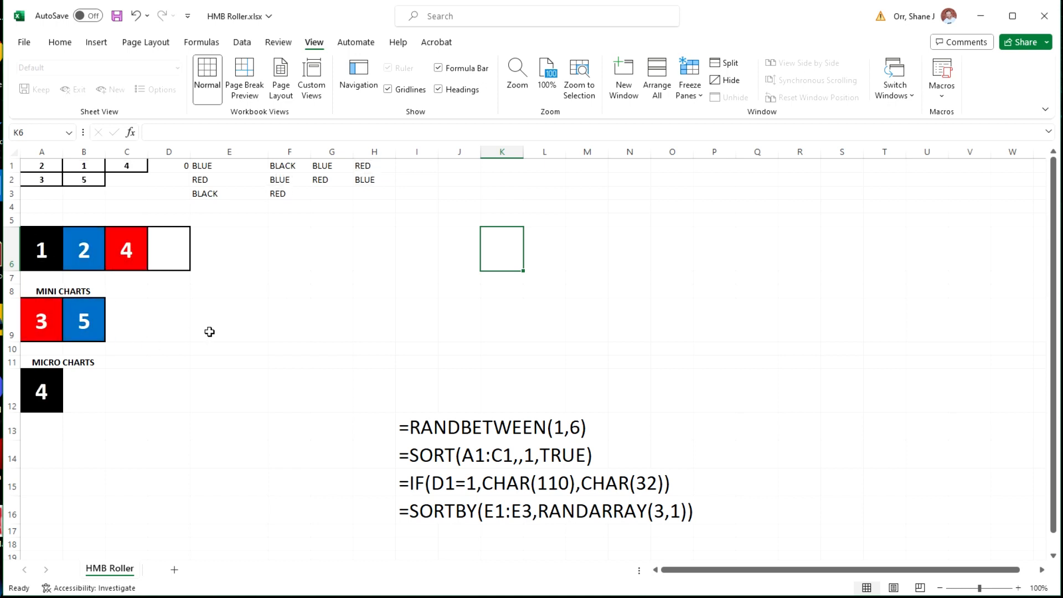
{"action": "key", "text": "F9"}
{"action": "key", "text": "F9"}
{"action": "key", "text": "F9"}
{"action": "key", "text": "F9"}
{"action": "key", "text": "F9"}
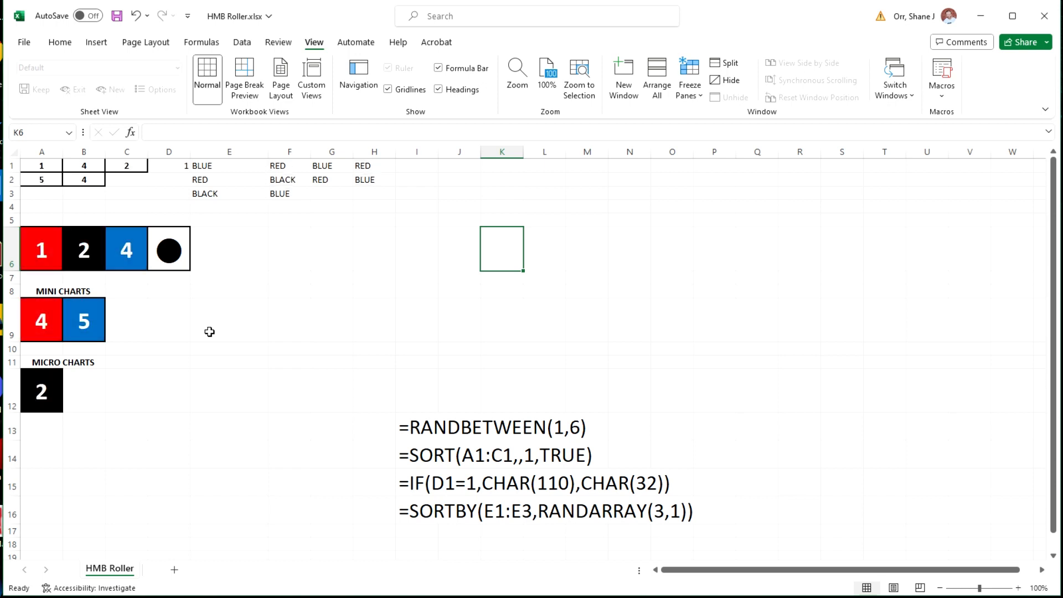
{"action": "key", "text": "F9"}
{"action": "key", "text": "F9"}
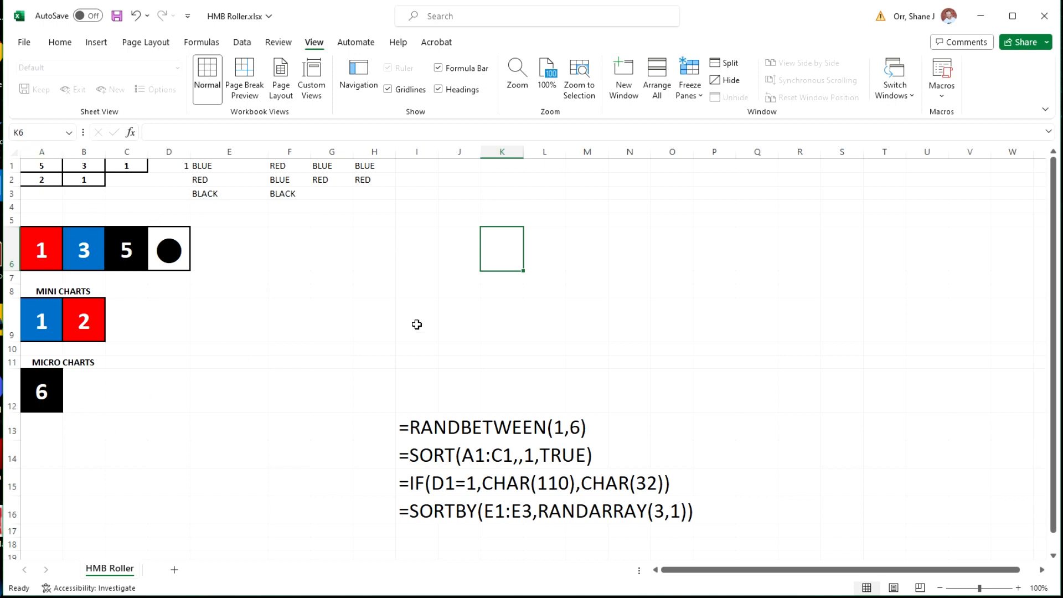
{"action": "key", "text": "Delete"}
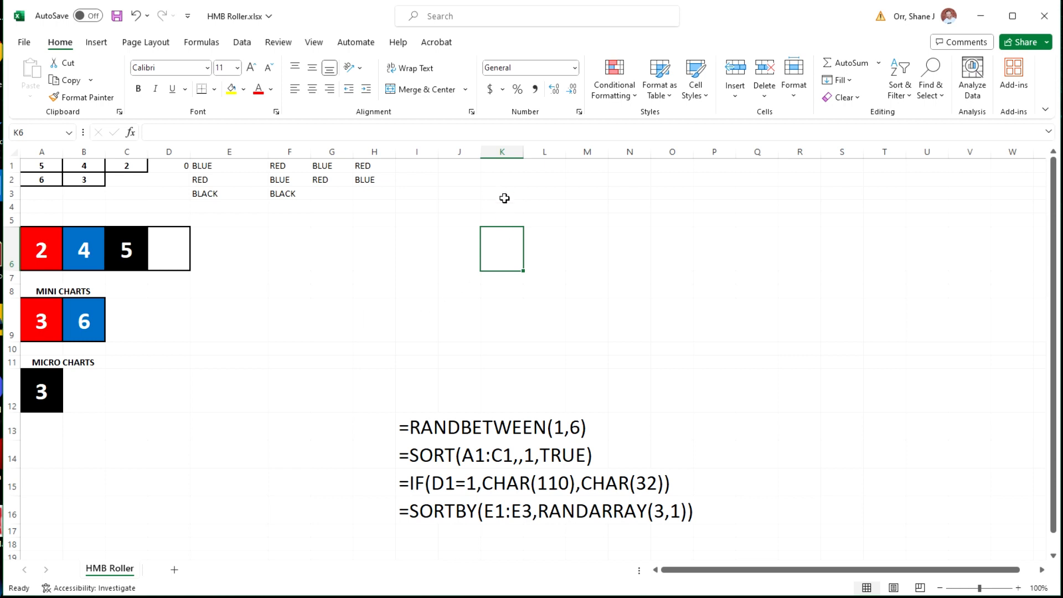
Step: Enter the formula =RANDBETWEEN(1,6) in cell K1
{"action": "left_click", "coordinate": [507, 166]}
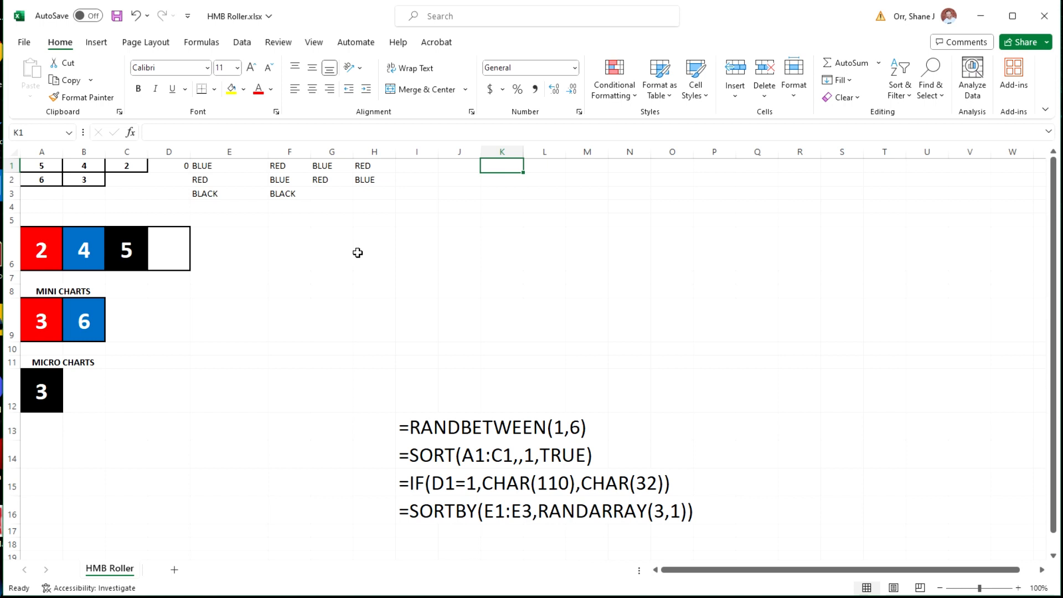
{"action": "type", "text": "="}
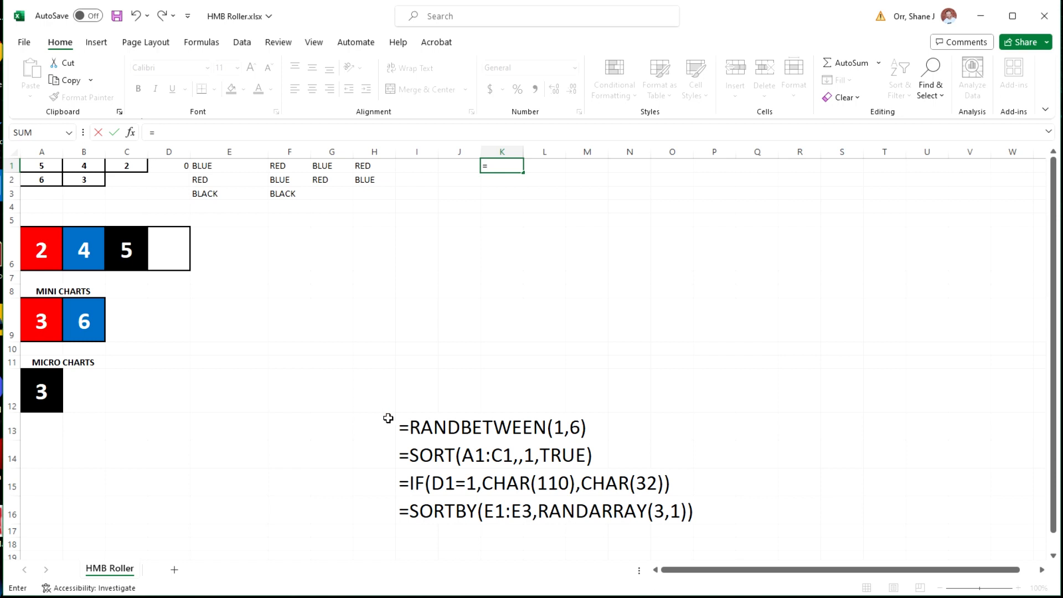
{"action": "type", "text": "AND"}
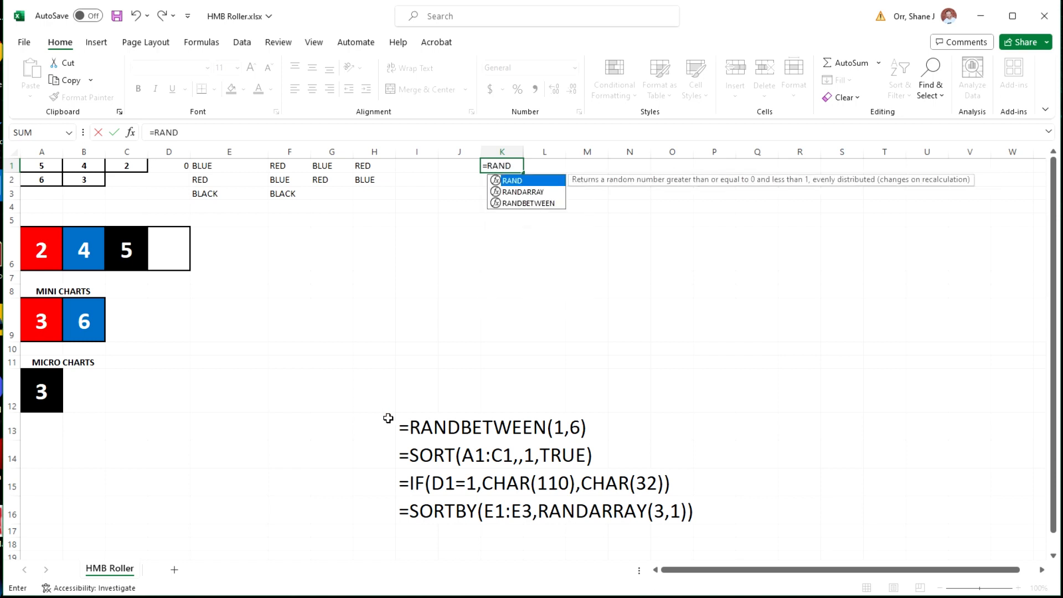
{"action": "type", "text": "BETWEEN"}
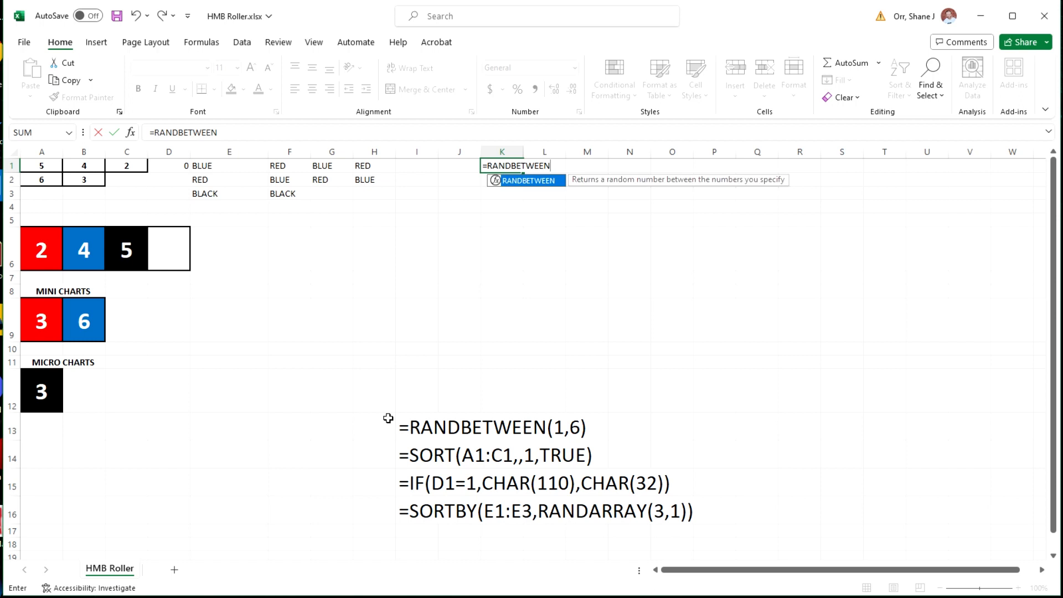
{"action": "type", "text": "(1,6"}
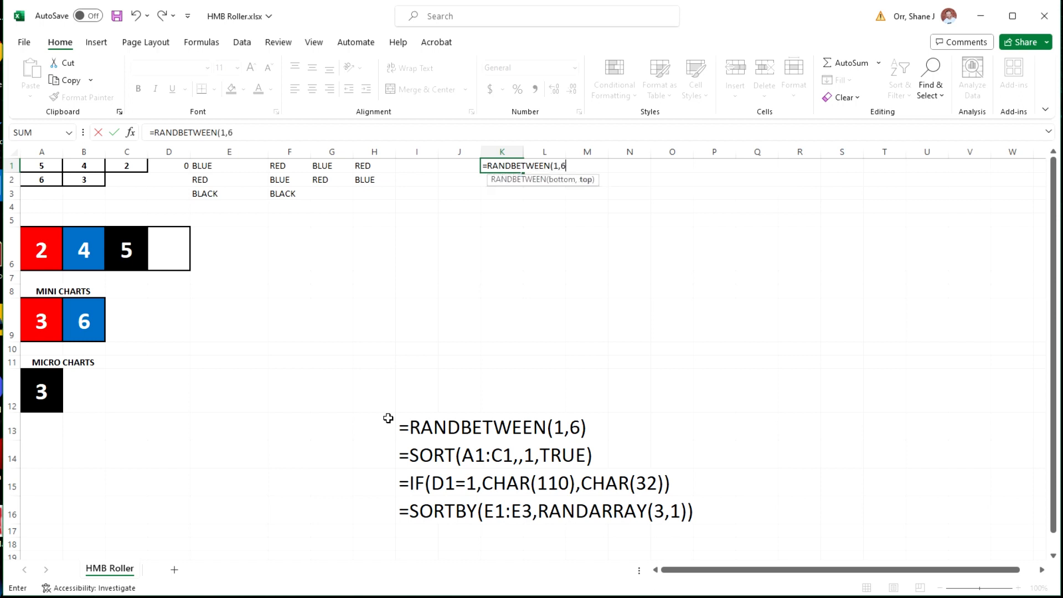
{"action": "type", "text": ")"}
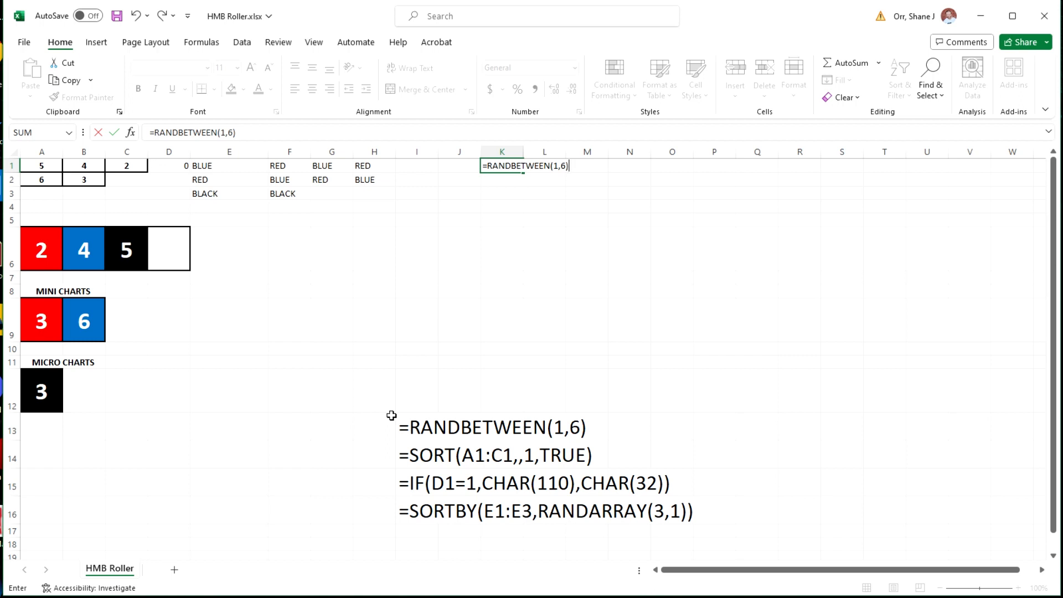
{"action": "key", "text": "Return"}
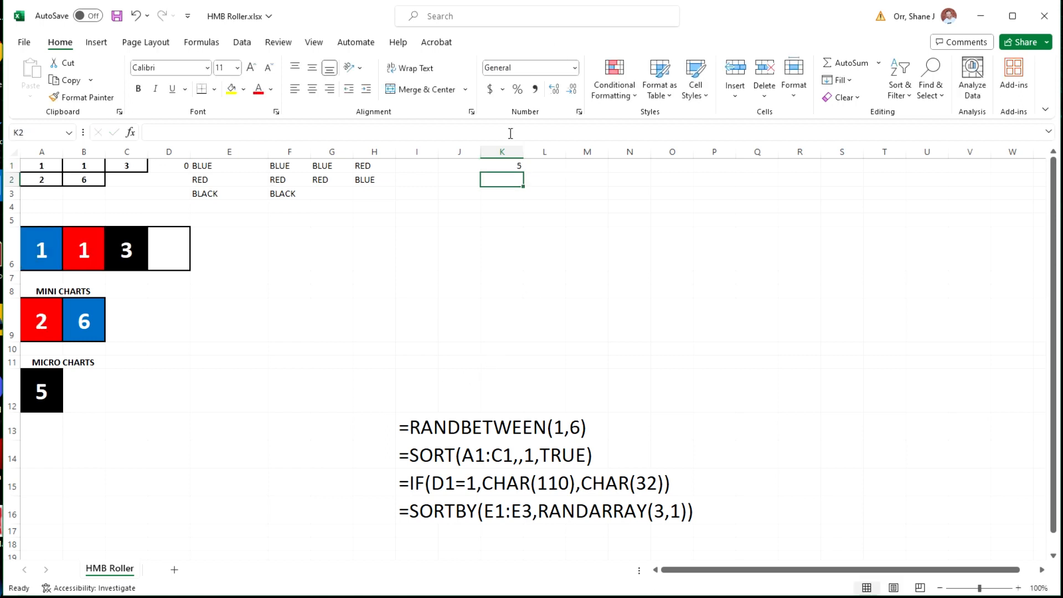
Step: Fill the RANDBETWEEN formula from K1 across through M1
{"action": "left_click", "coordinate": [502, 165]}
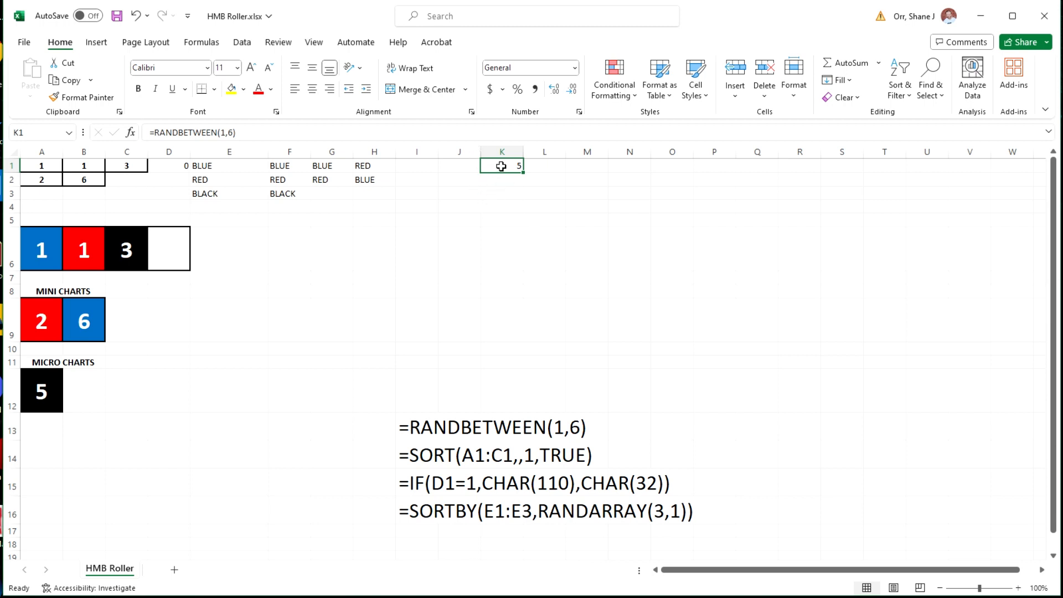
{"action": "left_click_drag", "start_coordinate": [501, 166], "coordinate": [534, 242]}
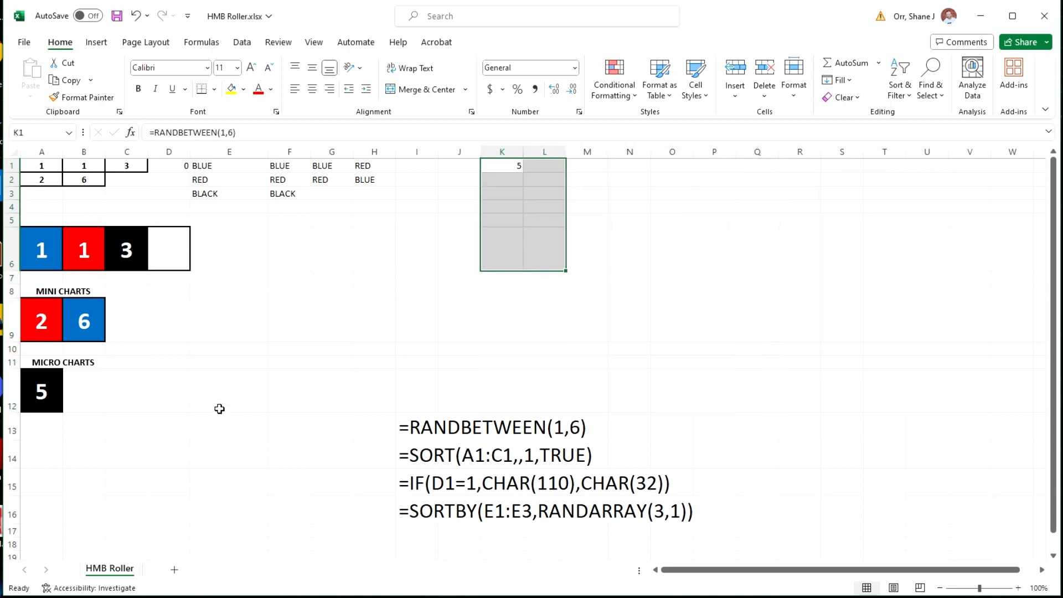
{"action": "left_click", "coordinate": [634, 255]}
{"action": "left_click", "coordinate": [500, 165]}
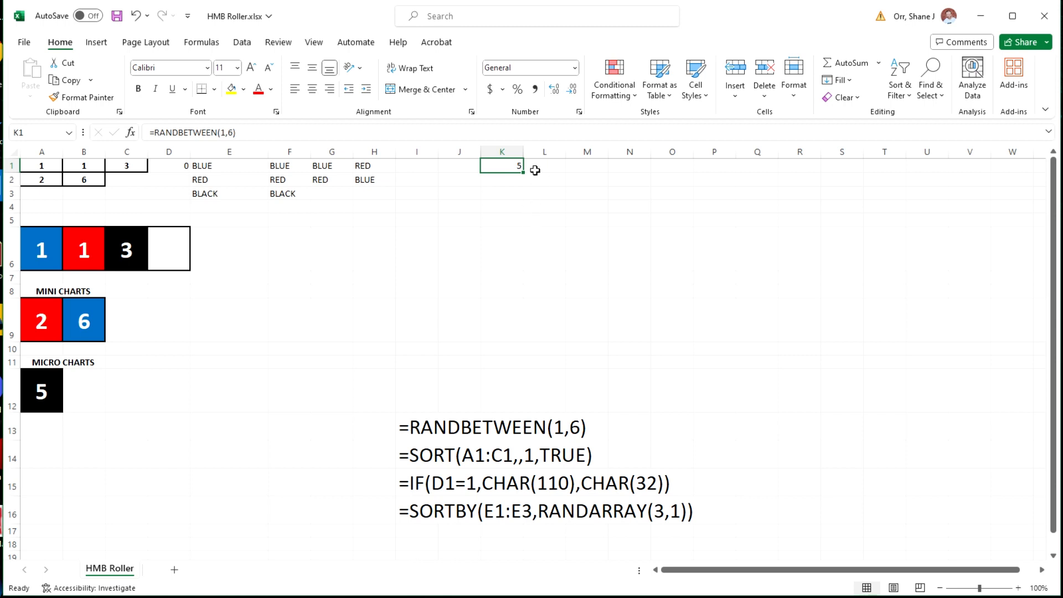
{"action": "mouse_move", "coordinate": [524, 174]}
{"action": "left_mouse_down"}
{"action": "mouse_move", "coordinate": [577, 173]}
{"action": "mouse_move", "coordinate": [525, 170]}
{"action": "left_mouse_up"}
{"action": "left_click_drag", "start_coordinate": [523, 174], "coordinate": [522, 173]}
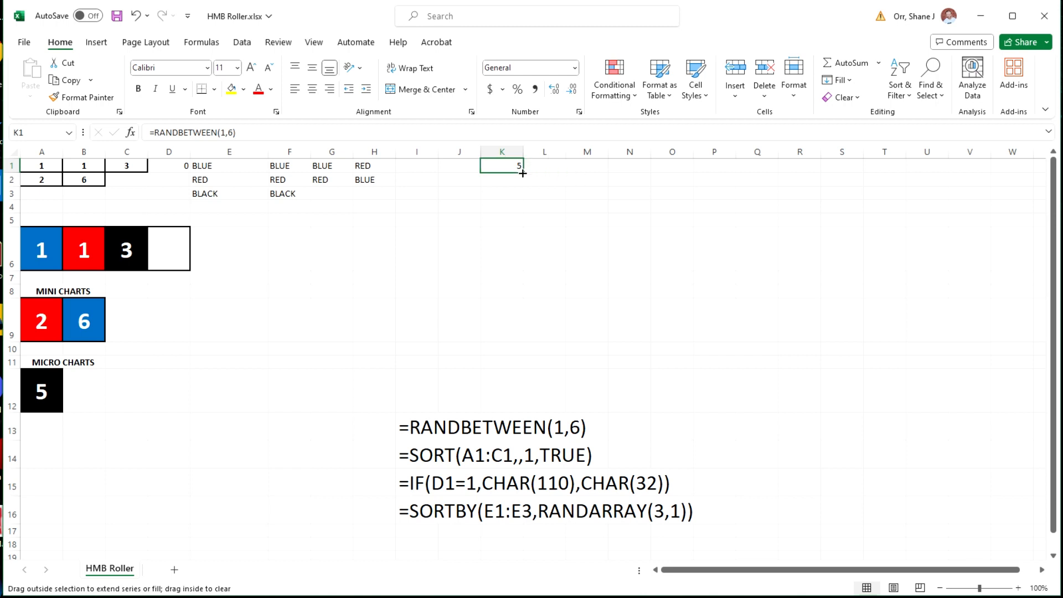
{"action": "left_click_drag", "start_coordinate": [522, 173], "coordinate": [610, 176]}
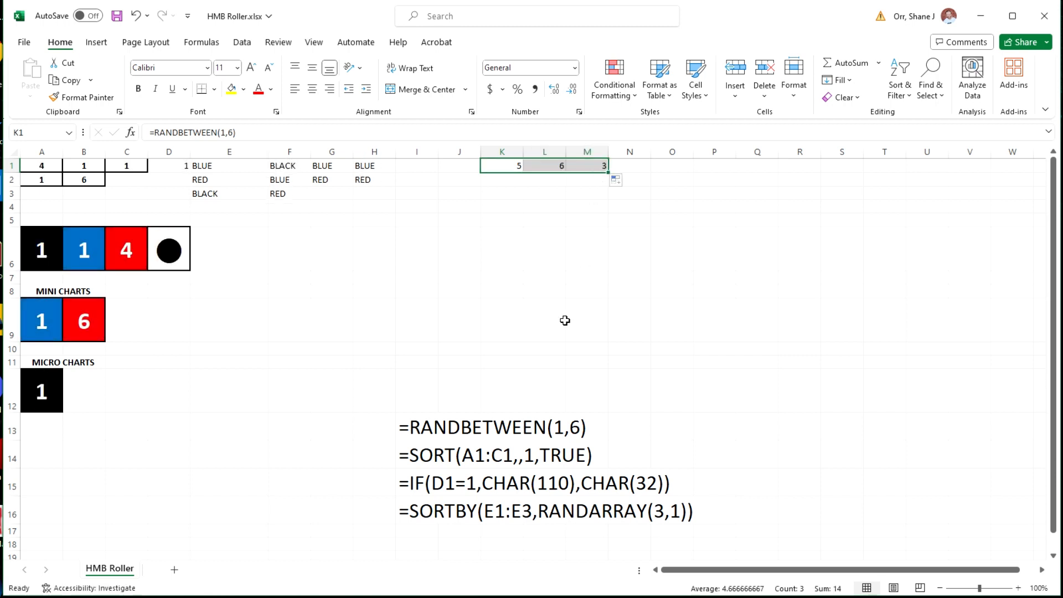
Step: Fill the RANDBETWEEN formulas from K1:L1 down into K2:L2
{"action": "left_click", "coordinate": [513, 165]}
{"action": "left_click", "coordinate": [545, 166]}
{"action": "left_click", "coordinate": [588, 166]}
{"action": "left_click_drag", "start_coordinate": [493, 165], "coordinate": [581, 165]}
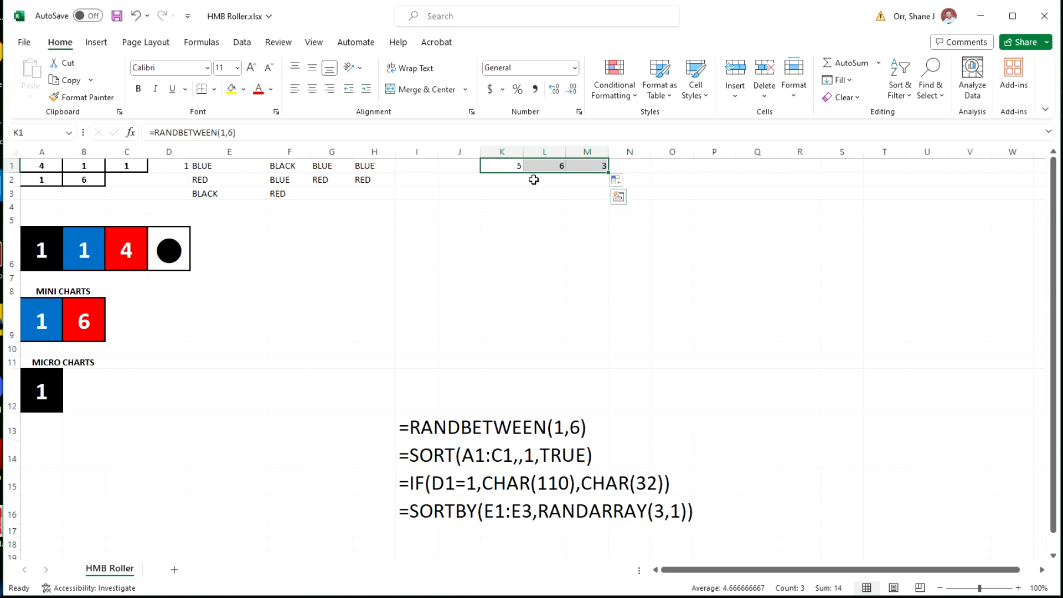
{"action": "left_click_drag", "start_coordinate": [504, 166], "coordinate": [566, 184]}
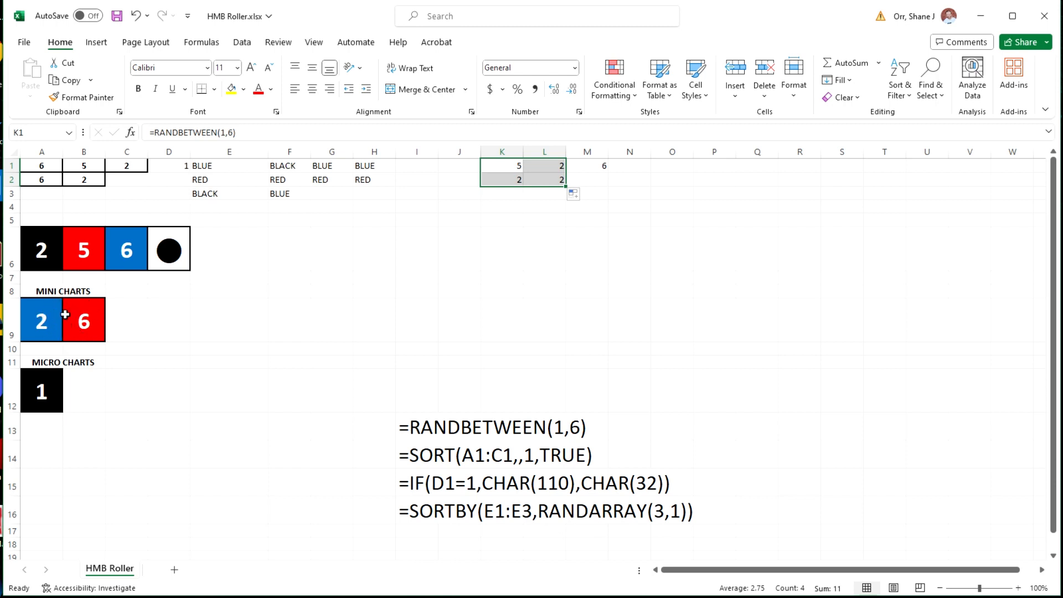
{"action": "left_click", "coordinate": [629, 182]}
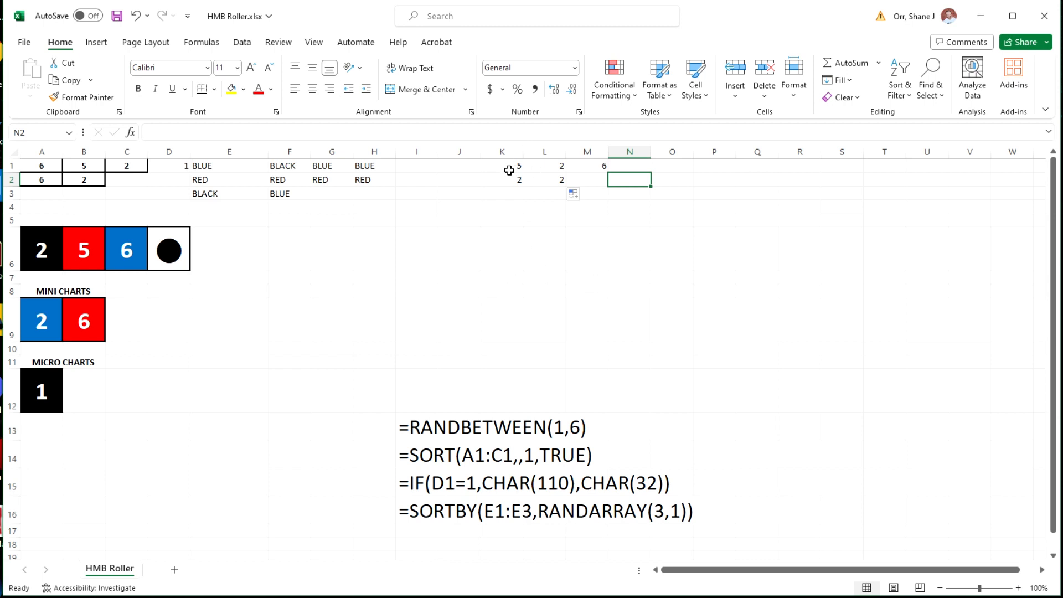
Step: Examine the two groups of random-number cells, K1:M1 and K2:L2
{"action": "left_click_drag", "start_coordinate": [515, 166], "coordinate": [586, 165]}
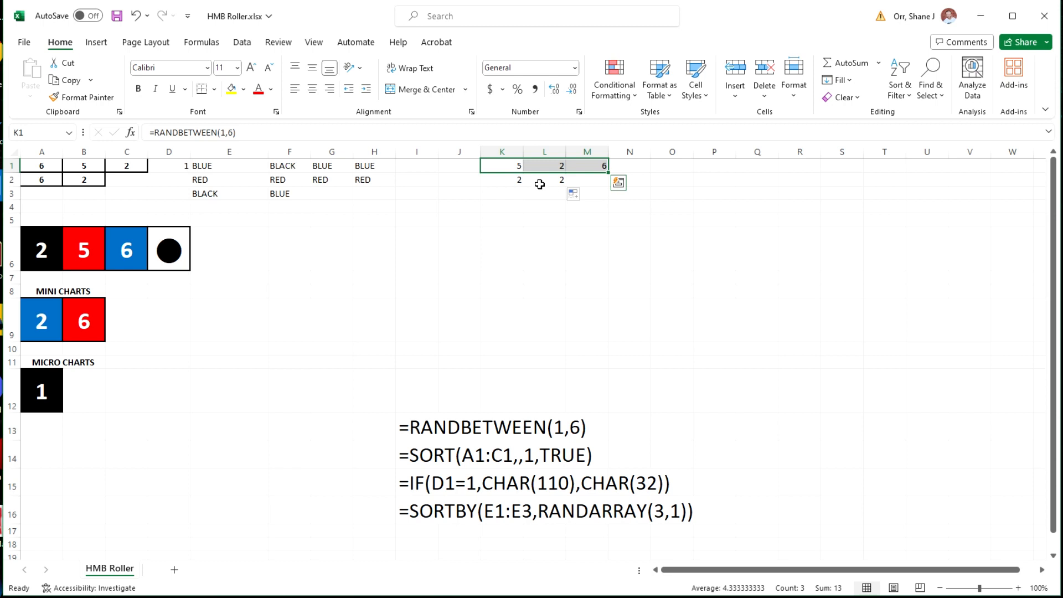
{"action": "left_click_drag", "start_coordinate": [496, 180], "coordinate": [550, 179]}
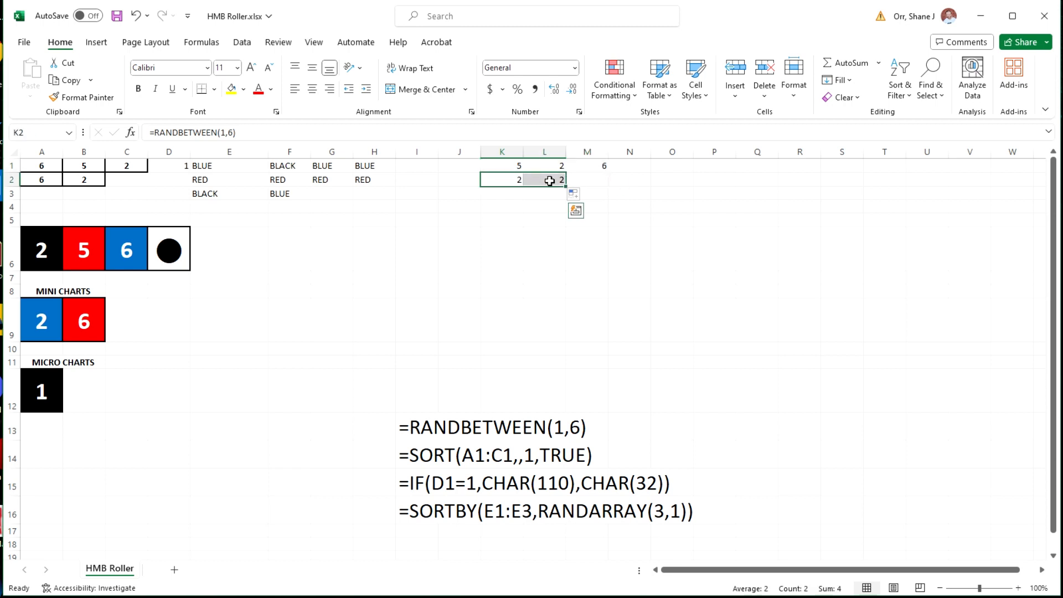
{"action": "left_click", "coordinate": [498, 194]}
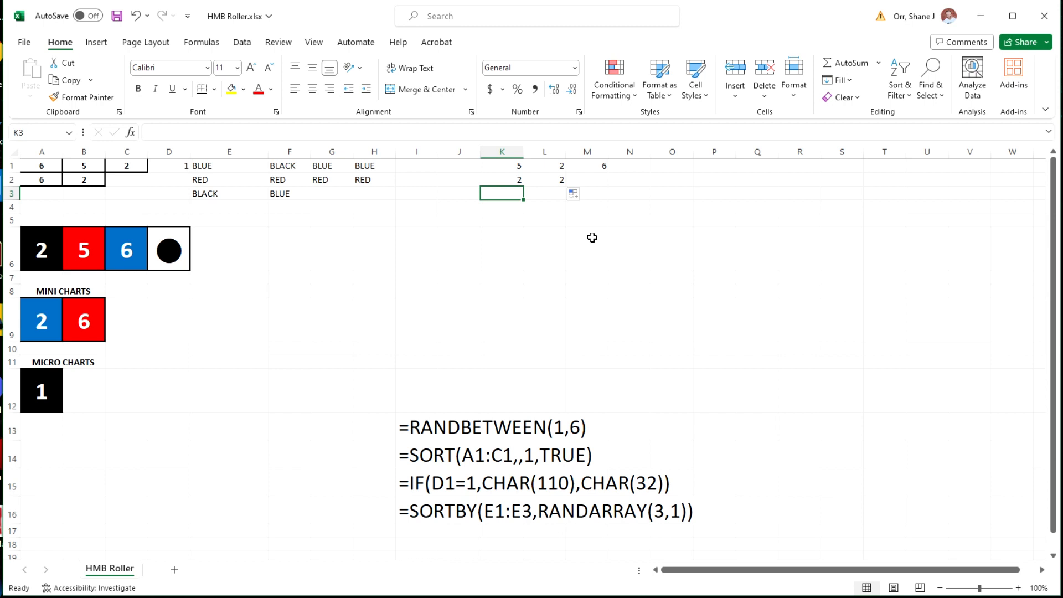
{"action": "left_click", "coordinate": [506, 168]}
{"action": "left_click_drag", "start_coordinate": [506, 167], "coordinate": [584, 170]}
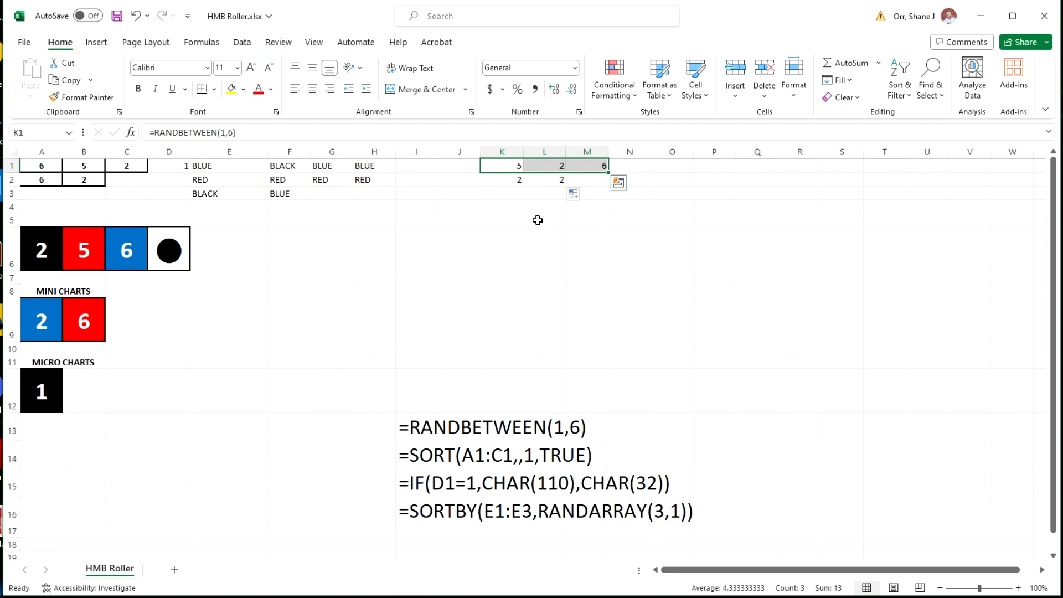
{"action": "left_click", "coordinate": [499, 249]}
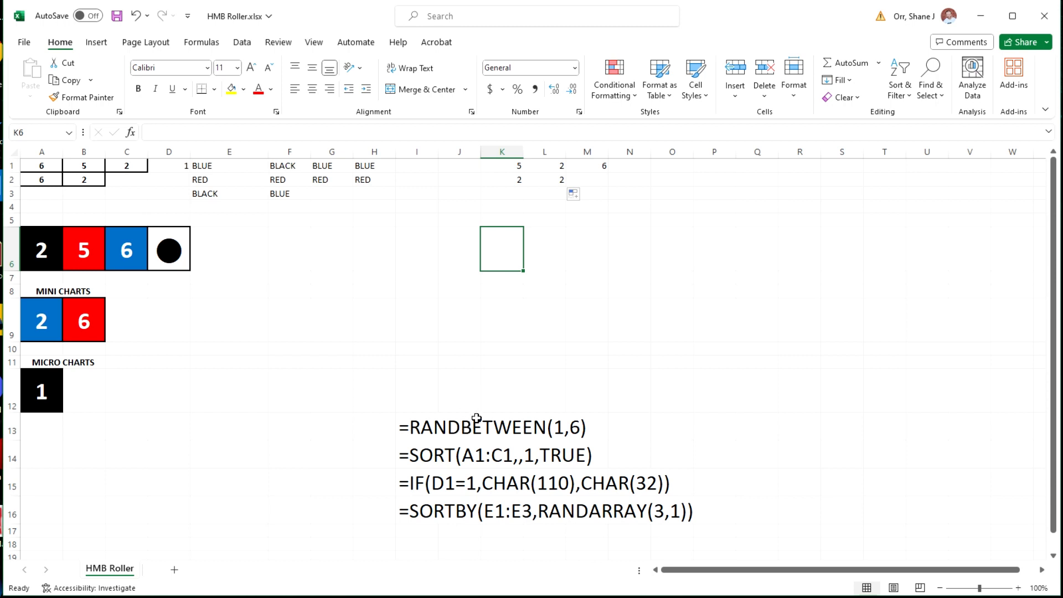
{"action": "left_click_drag", "start_coordinate": [507, 165], "coordinate": [573, 166]}
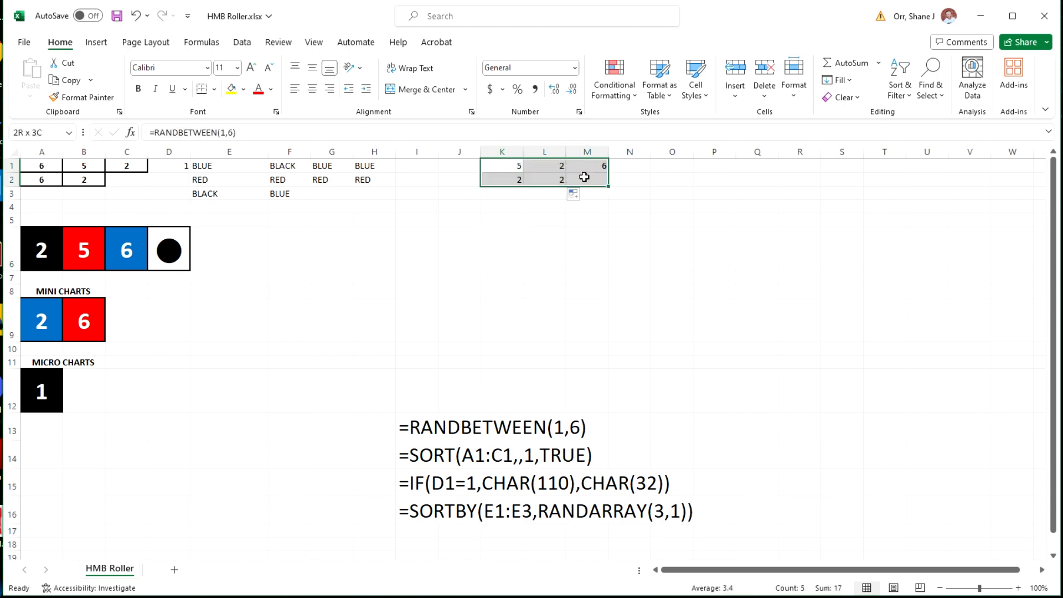
{"action": "left_click_drag", "start_coordinate": [487, 166], "coordinate": [596, 178]}
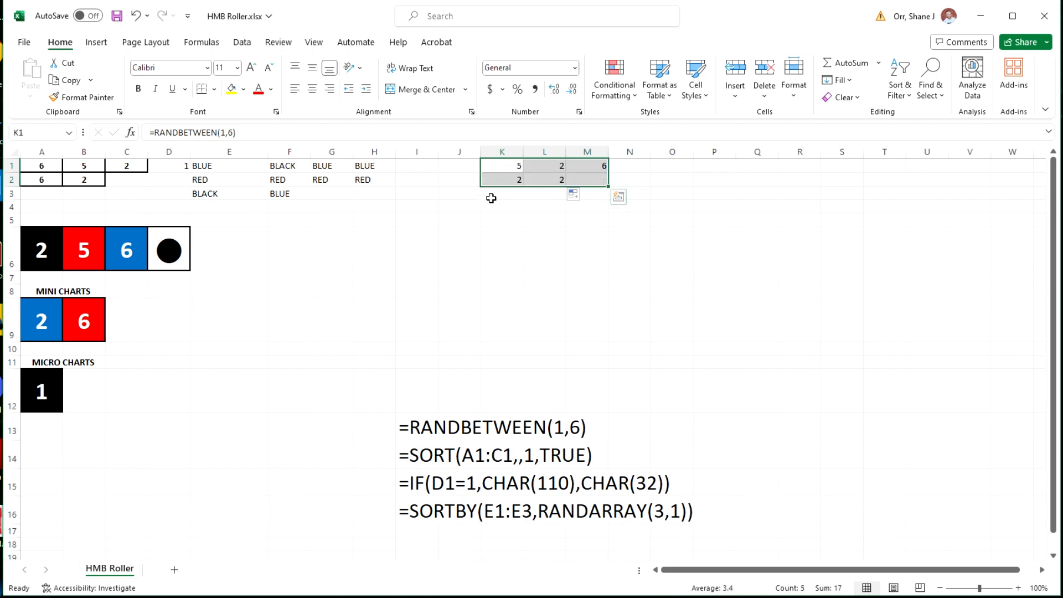
Step: Enter the formula =SORT(K1:M1,,1,TRUE) in cell K6 to sort the first row of random numbers in ascending order
{"action": "left_click", "coordinate": [493, 258]}
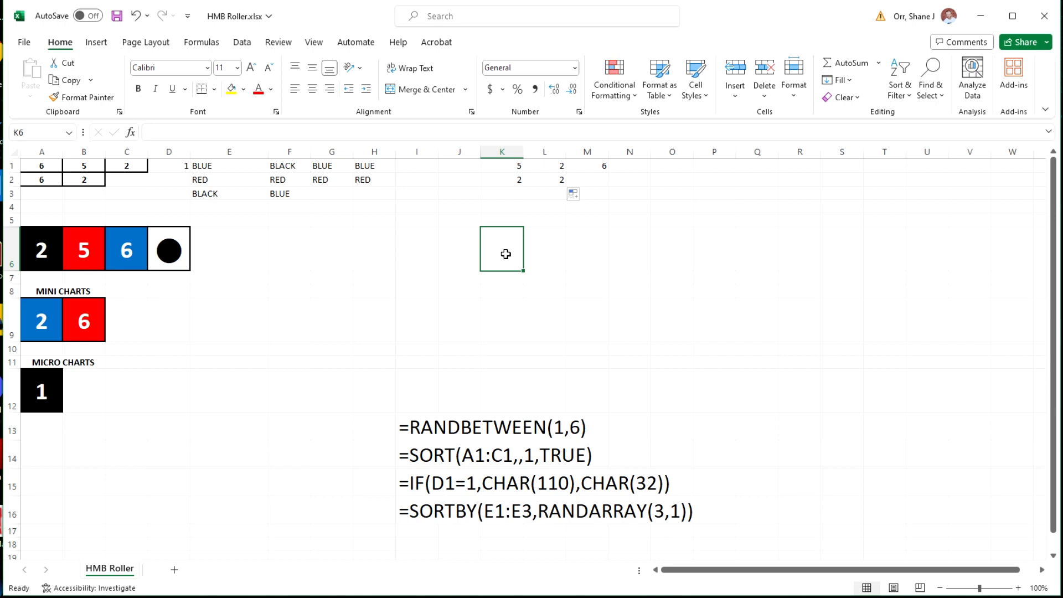
{"action": "left_click", "coordinate": [42, 254]}
{"action": "left_click", "coordinate": [504, 256]}
{"action": "type", "text": "="}
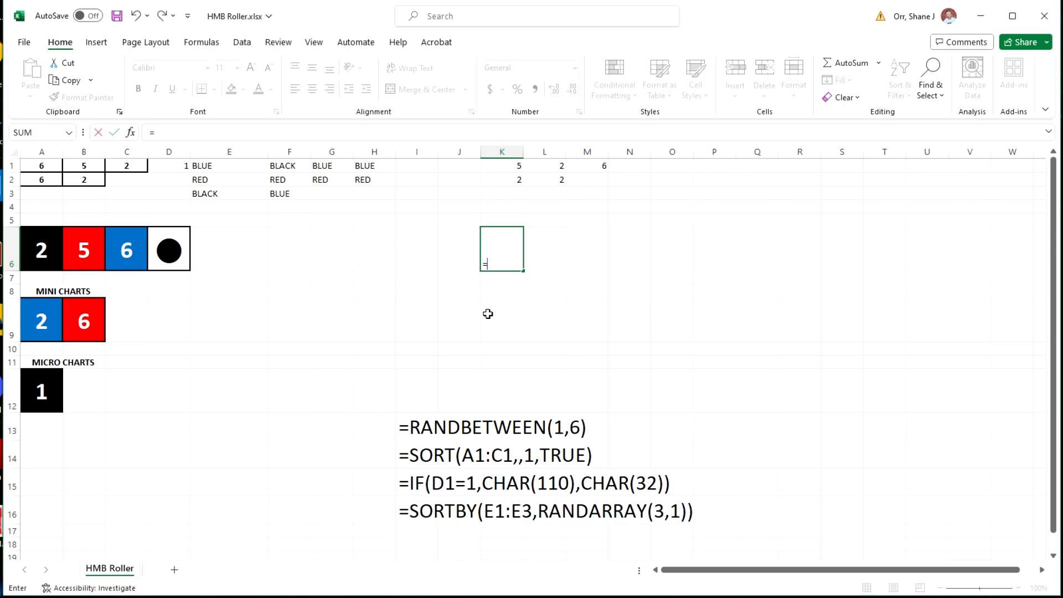
{"action": "type", "text": "SORT"}
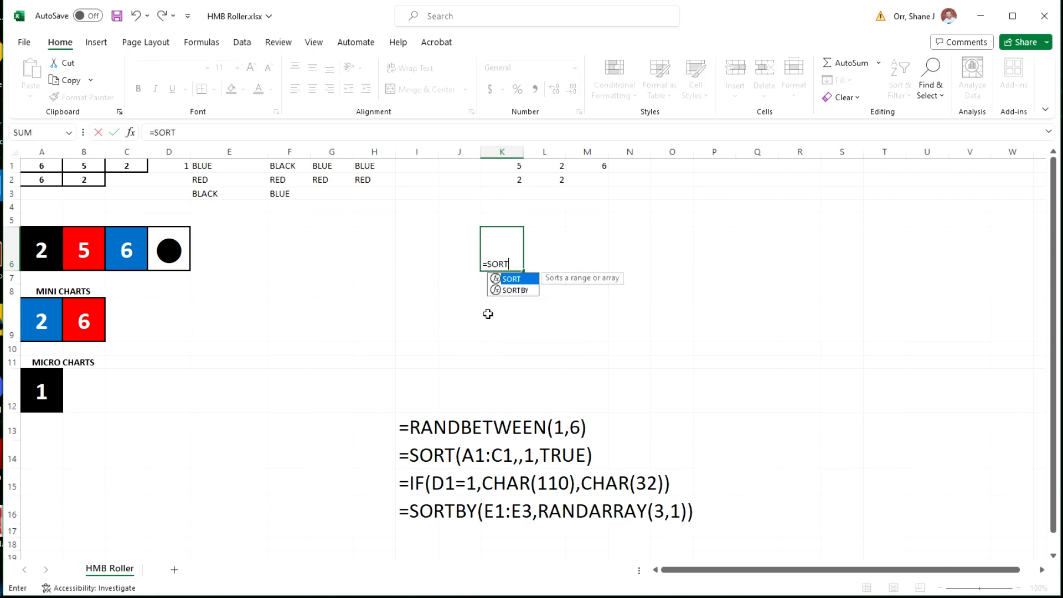
{"action": "type", "text": "("}
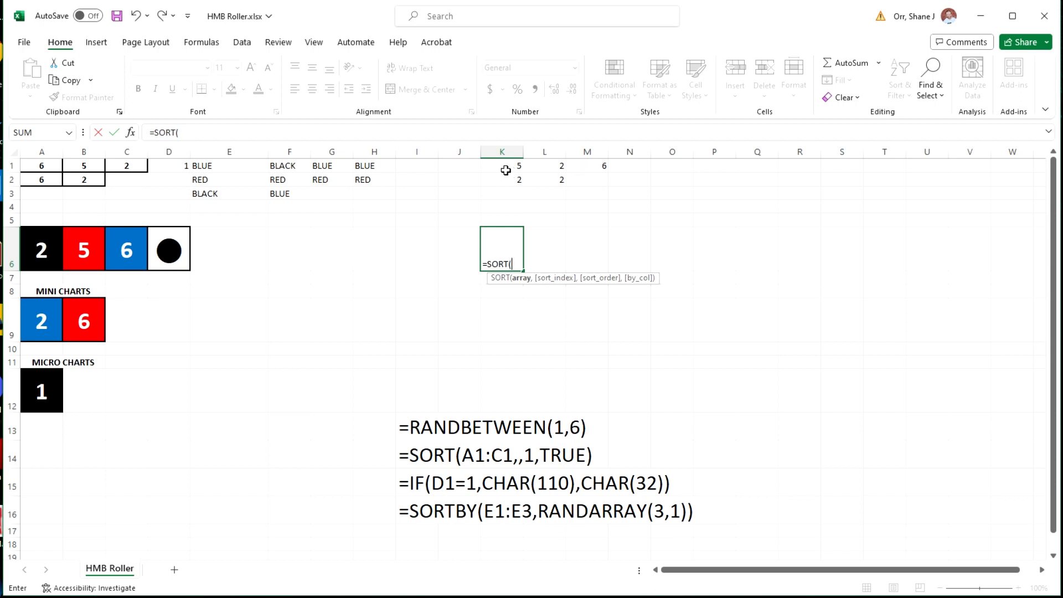
{"action": "left_click_drag", "start_coordinate": [505, 169], "coordinate": [592, 170]}
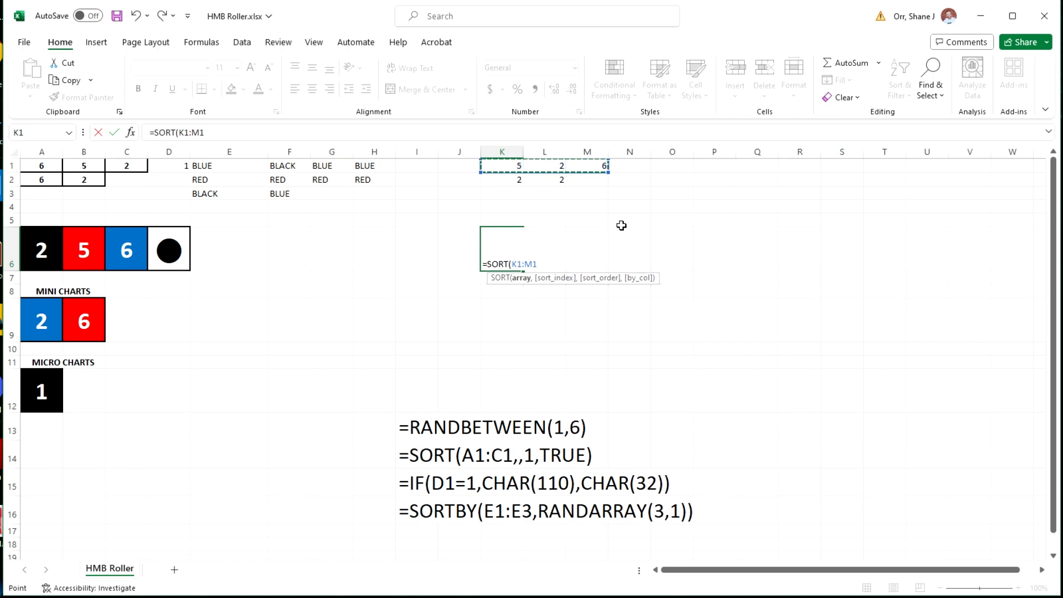
{"action": "type", "text": ","}
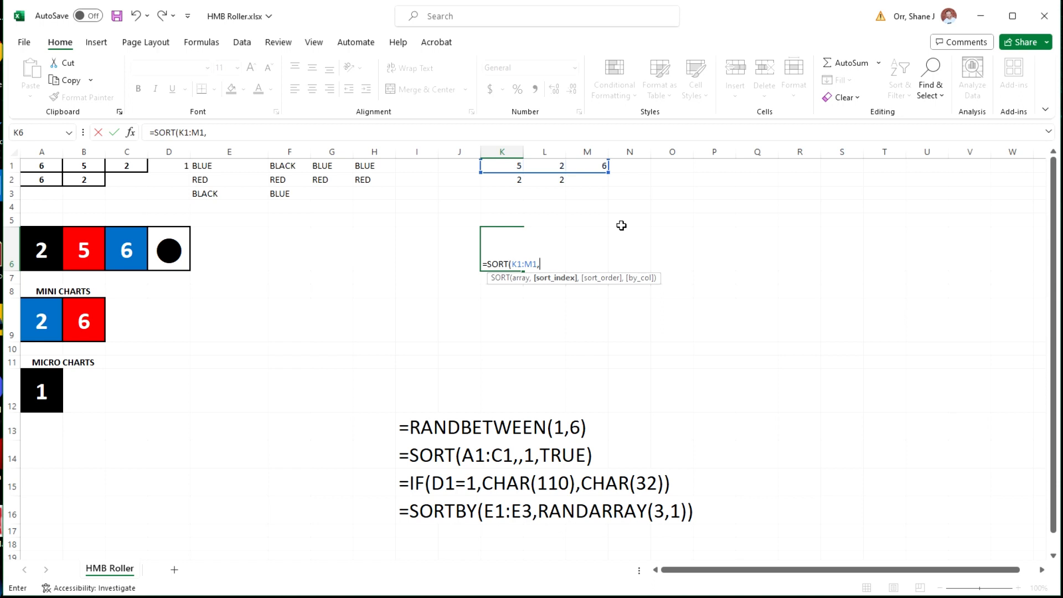
{"action": "type", "text": ",1"}
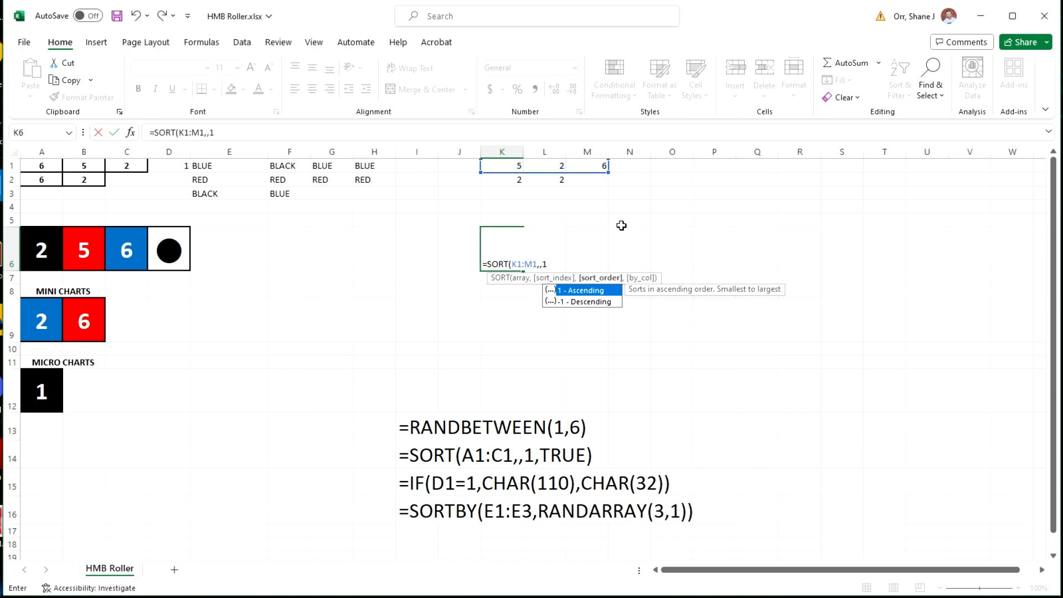
{"action": "type", "text": ","}
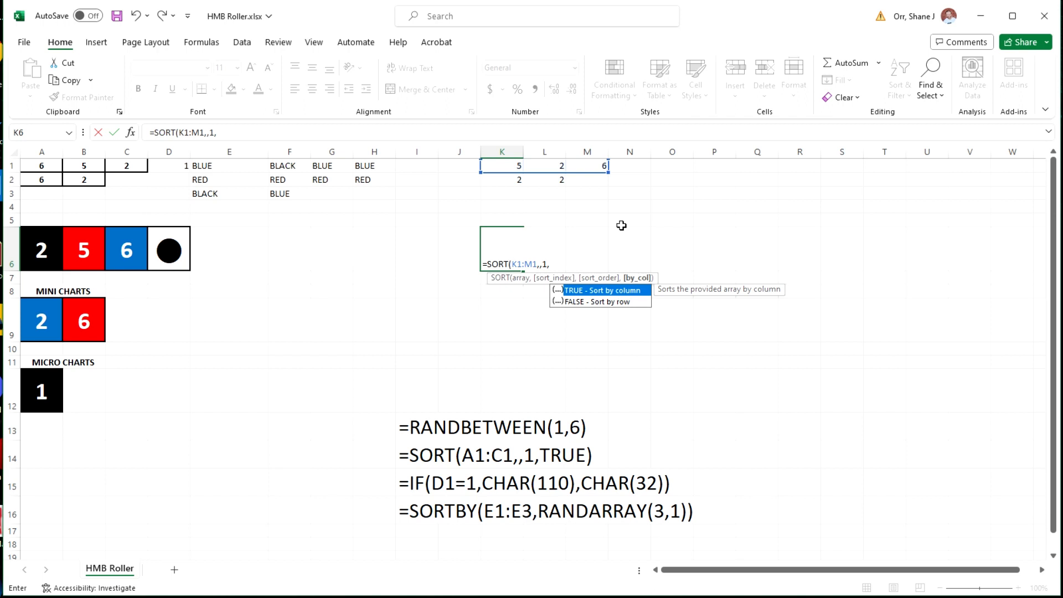
{"action": "type", "text": "TRUE)"}
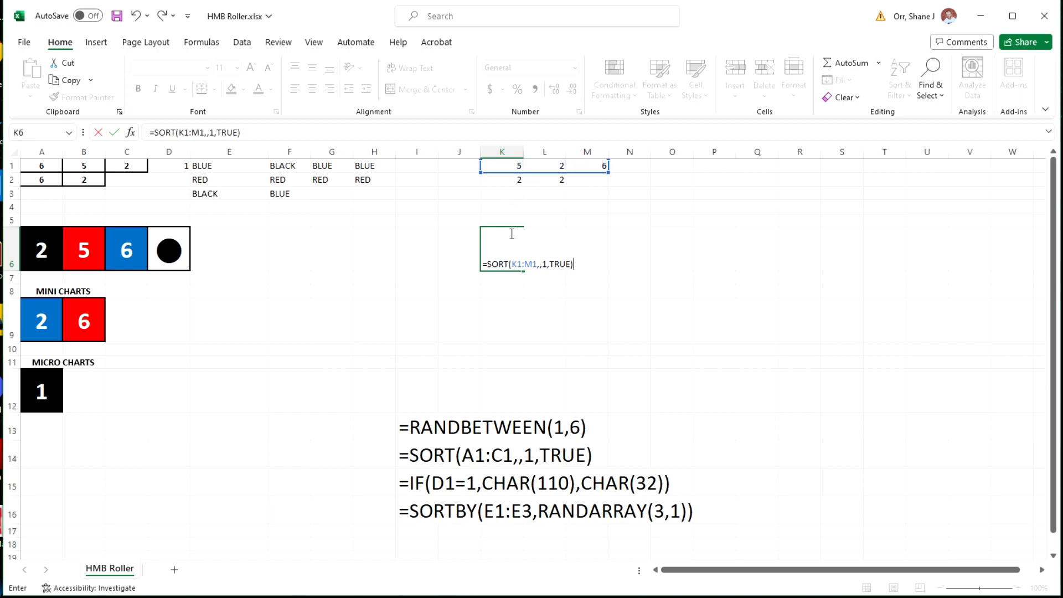
{"action": "key", "text": "Return"}
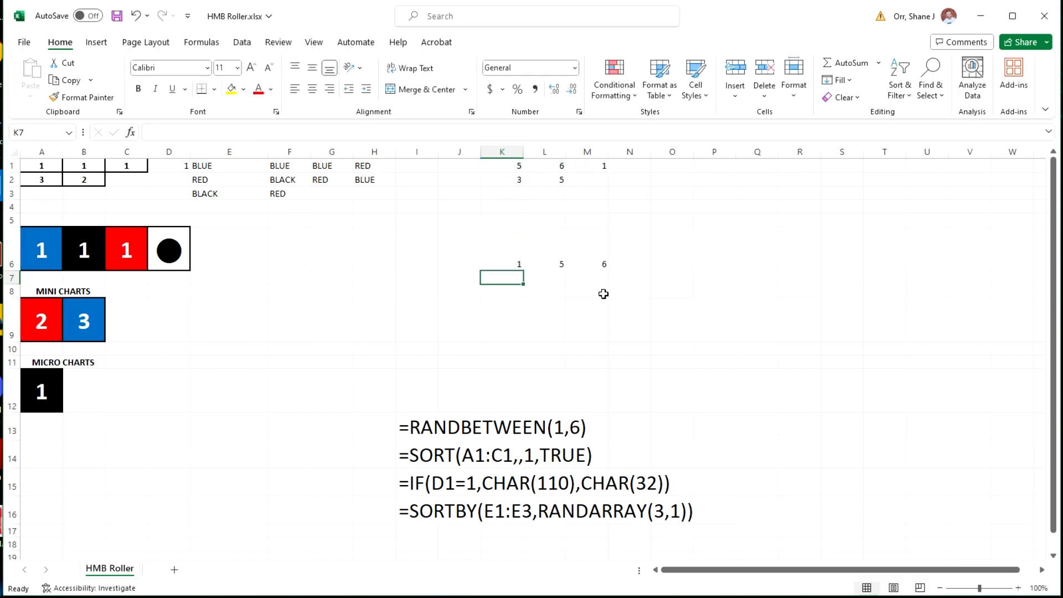
{"action": "left_click", "coordinate": [501, 256]}
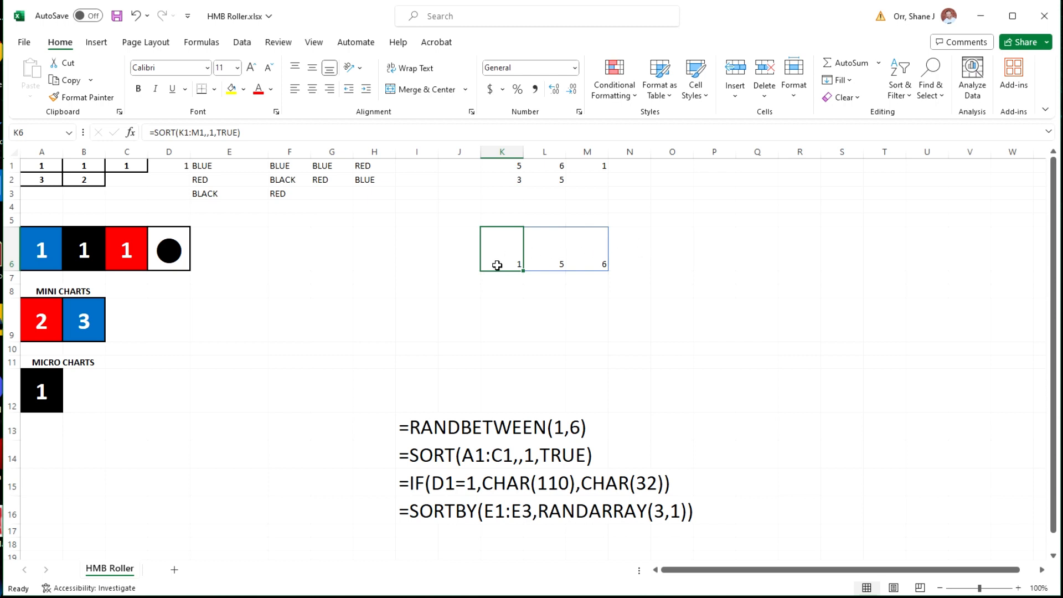
Step: Enter the formula =SORT(K2:L2,,1,TRUE) in cell K9 to sort the second row of random numbers in ascending order
{"action": "left_click", "coordinate": [499, 324]}
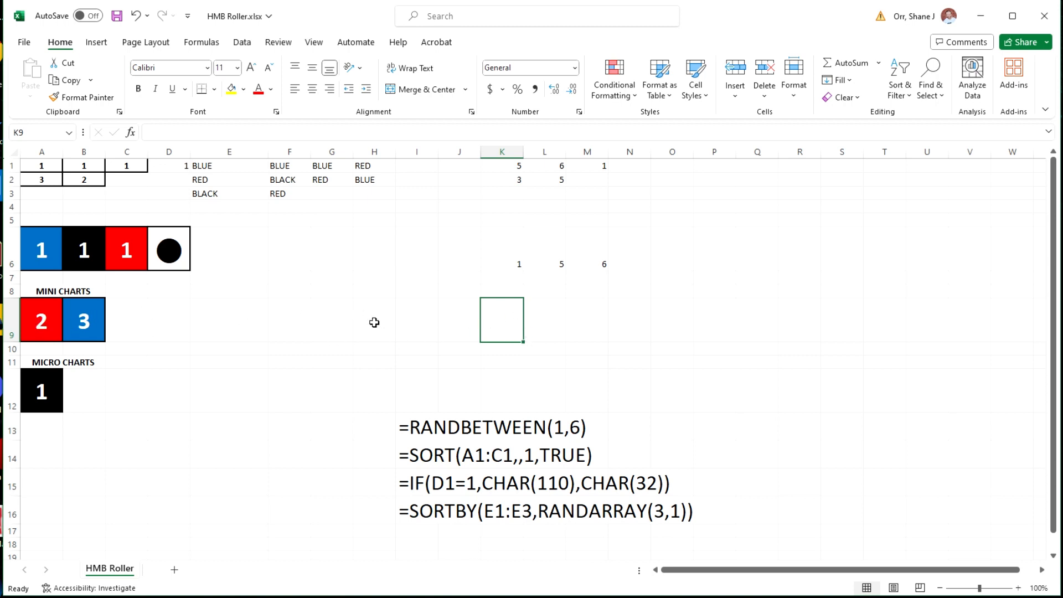
{"action": "type", "text": "=SOR"}
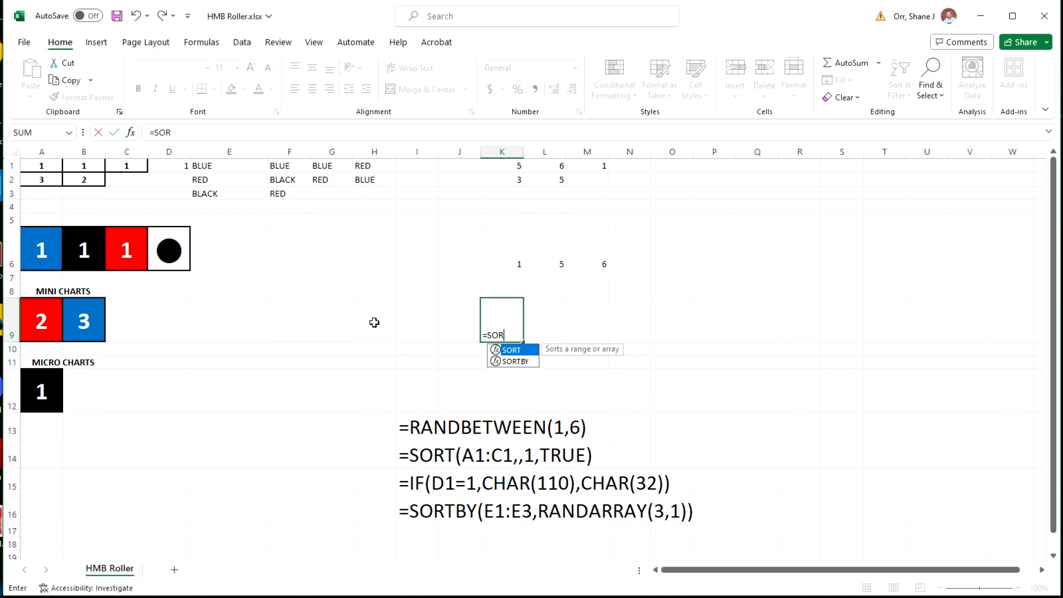
{"action": "type", "text": "T("}
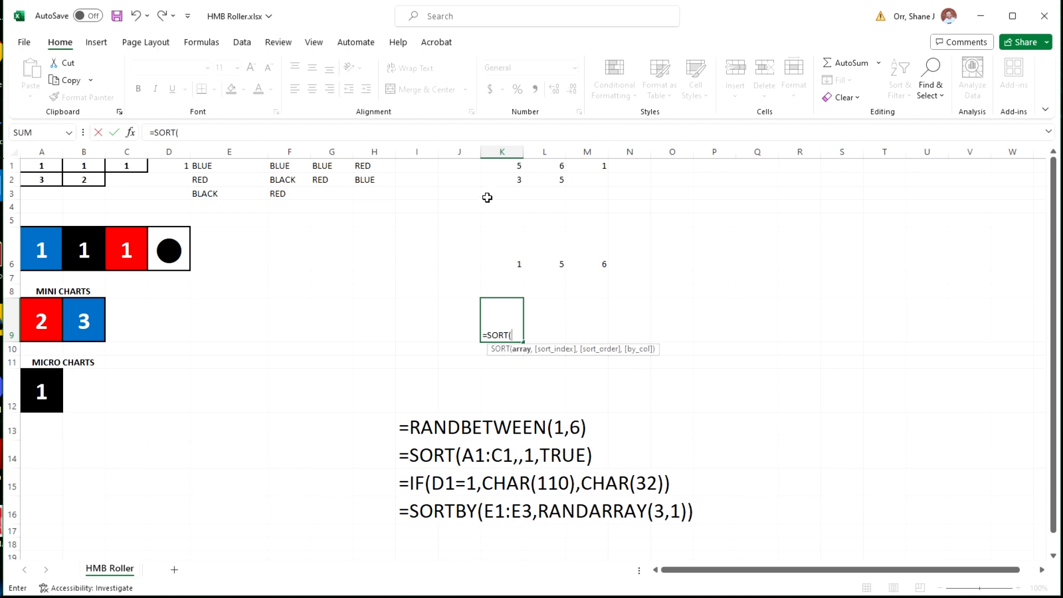
{"action": "left_click_drag", "start_coordinate": [502, 183], "coordinate": [534, 178]}
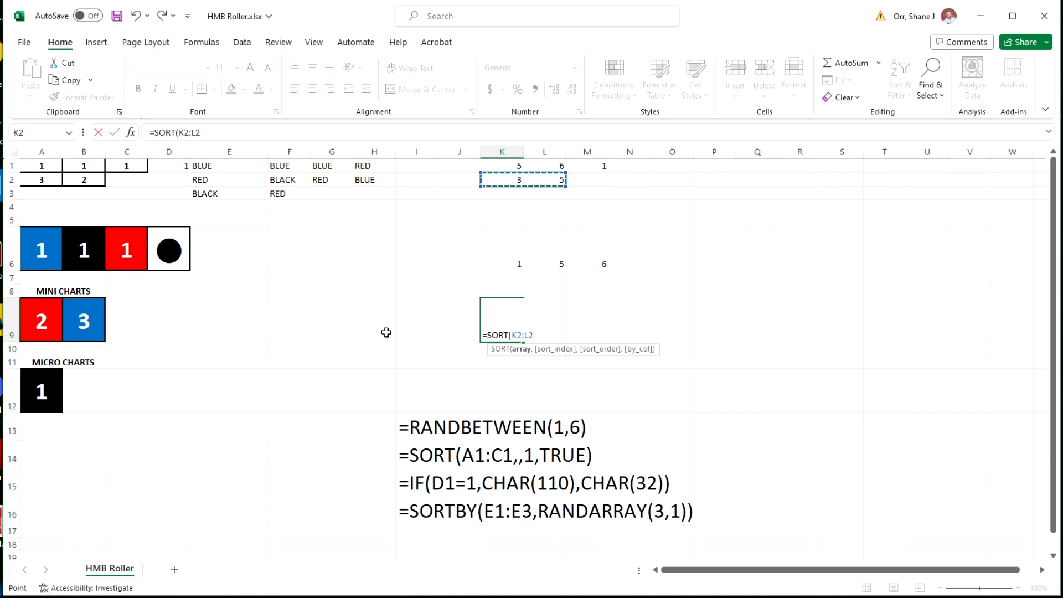
{"action": "type", "text": ",,"}
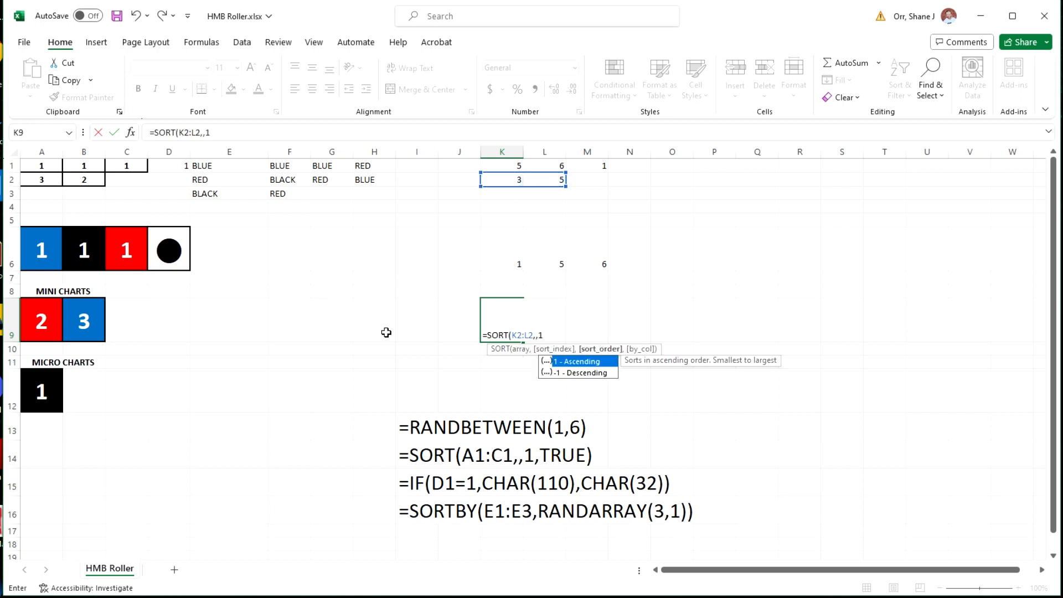
{"action": "type", "text": "1,TRUE"}
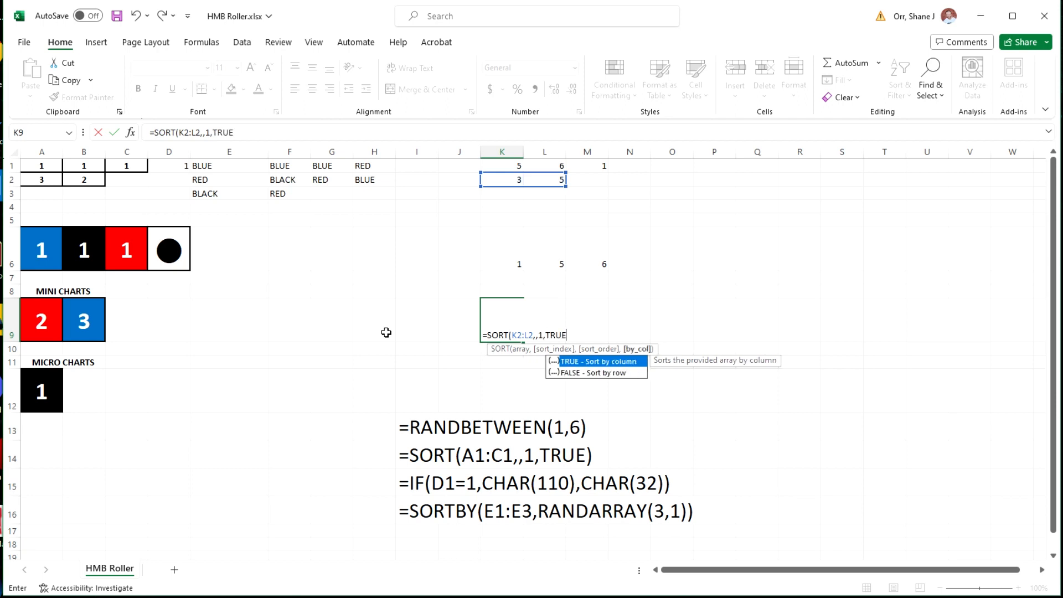
{"action": "type", "text": ")"}
{"action": "key", "text": "Return"}
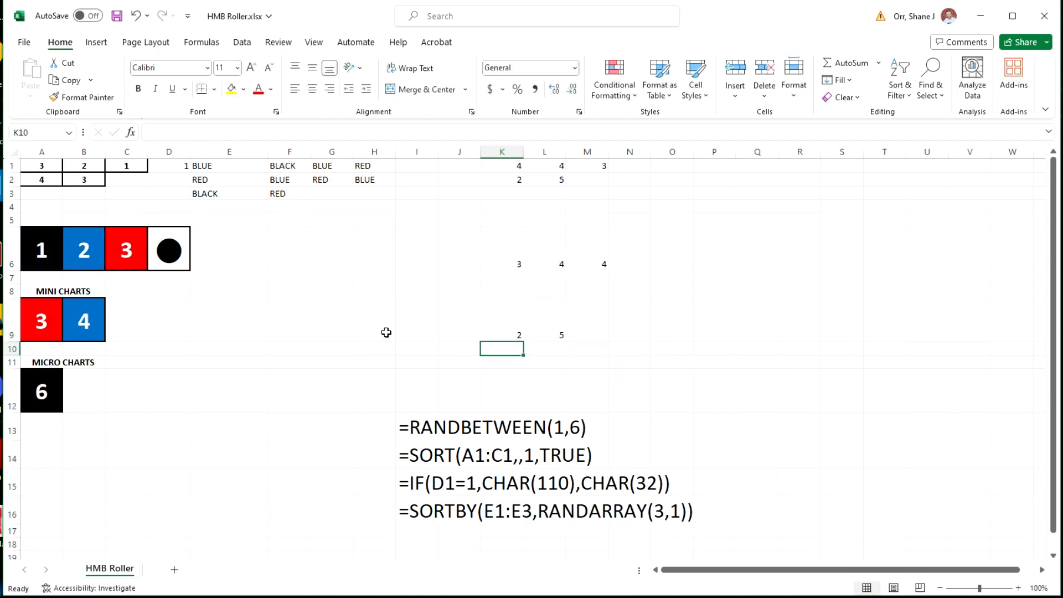
{"action": "left_click", "coordinate": [520, 260]}
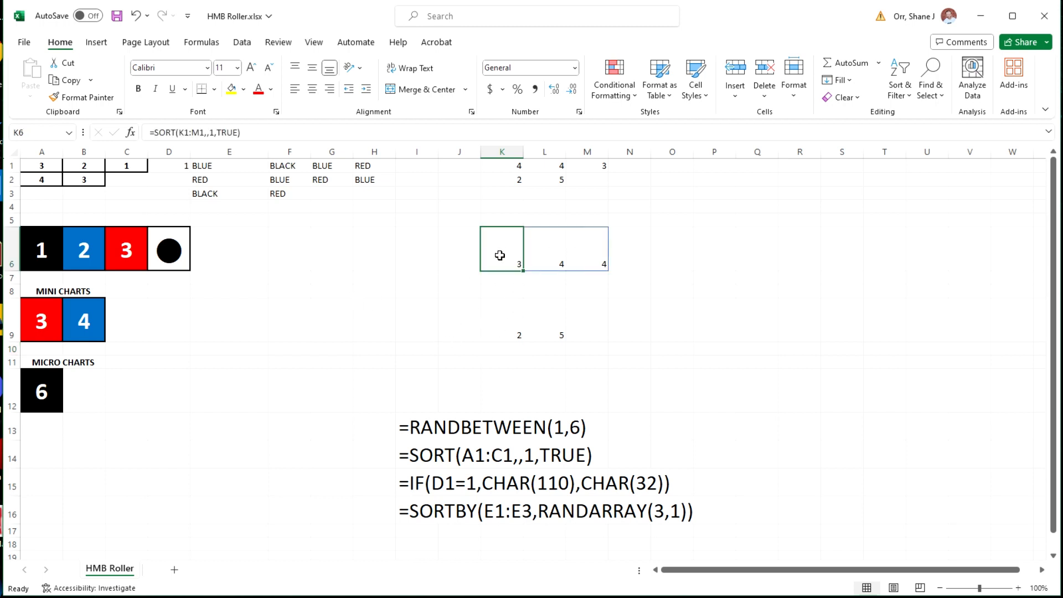
{"action": "left_click", "coordinate": [502, 319]}
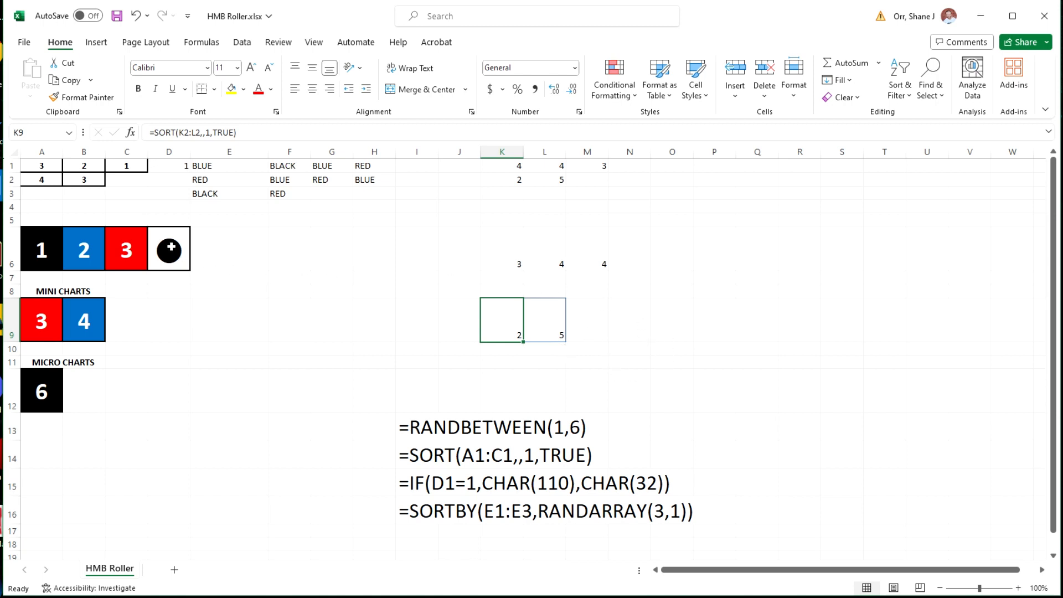
Step: Enter the formula =RANDBETWEEN(0,1) in cell N1, following the formula in D1 that drives the dot in D6
{"action": "left_click", "coordinate": [171, 247]}
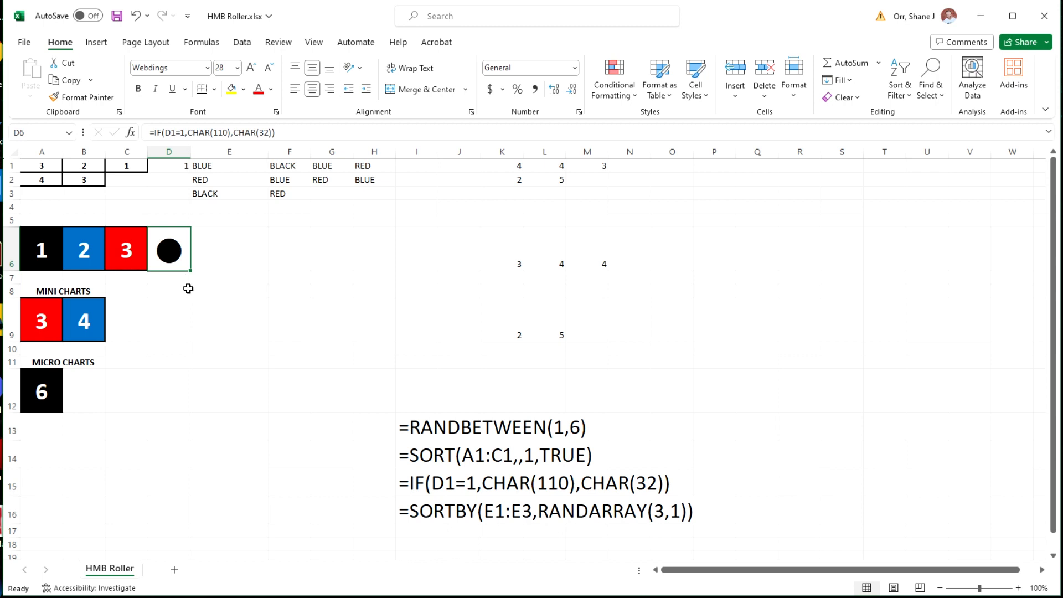
{"action": "left_click", "coordinate": [174, 166]}
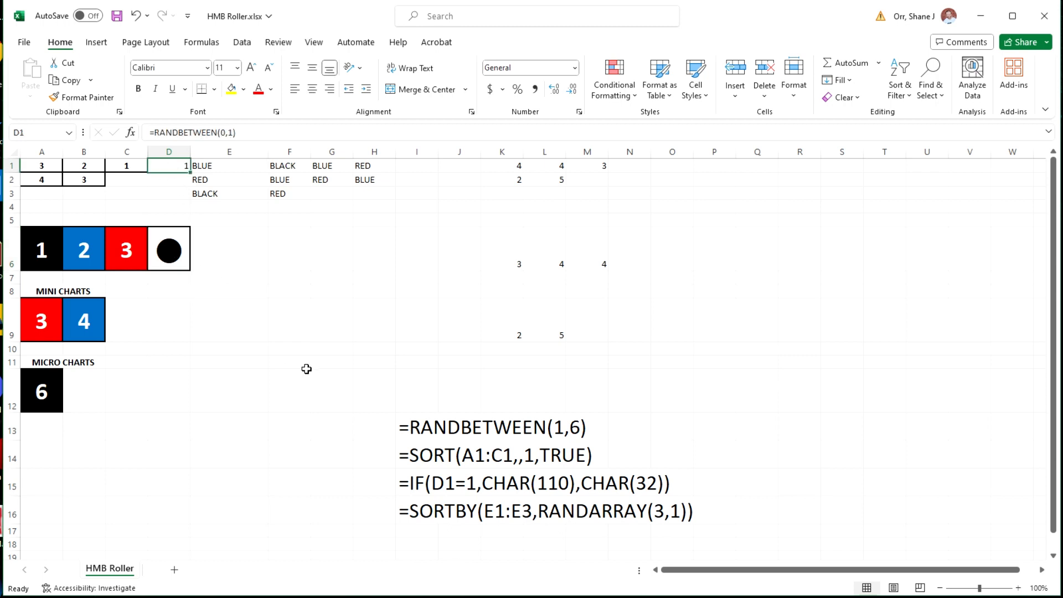
{"action": "left_click", "coordinate": [639, 166]}
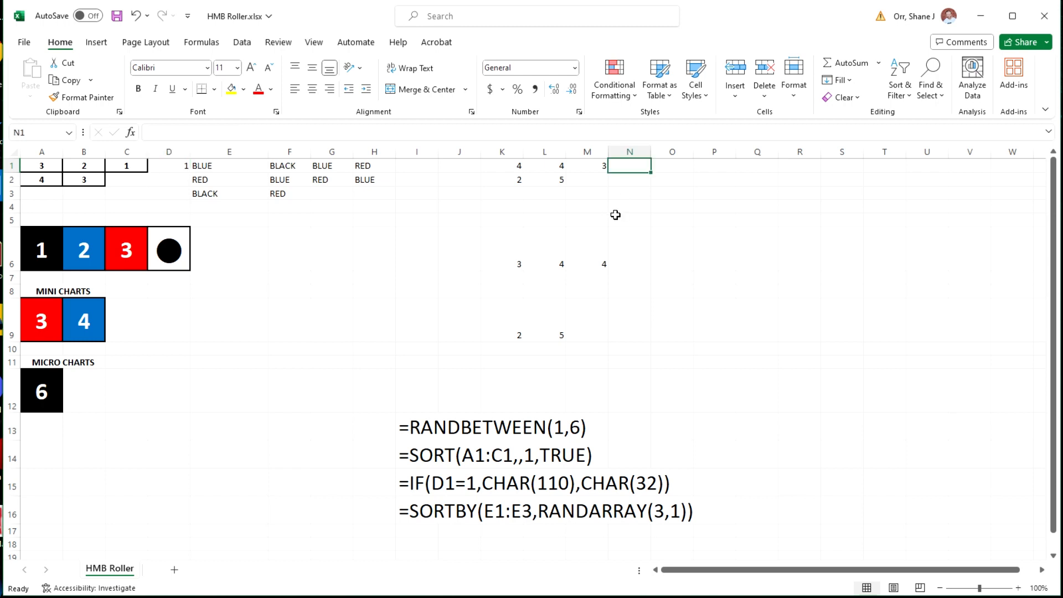
{"action": "type", "text": "=RAND"}
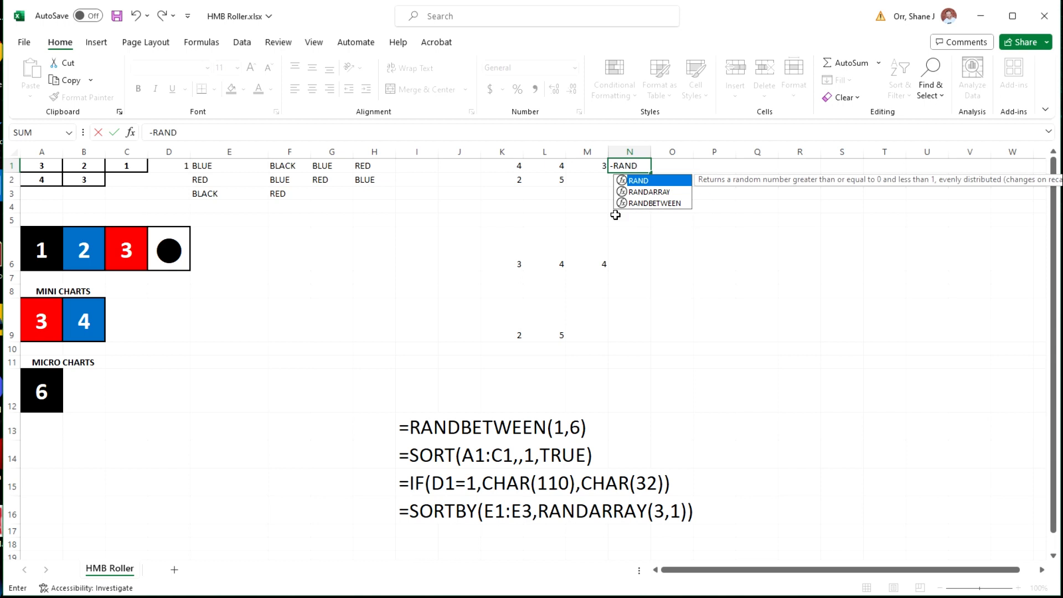
{"action": "key", "text": "BackSpace"}
{"action": "key", "text": "BackSpace"}
{"action": "key", "text": "BackSpace"}
{"action": "key", "text": "BackSpace"}
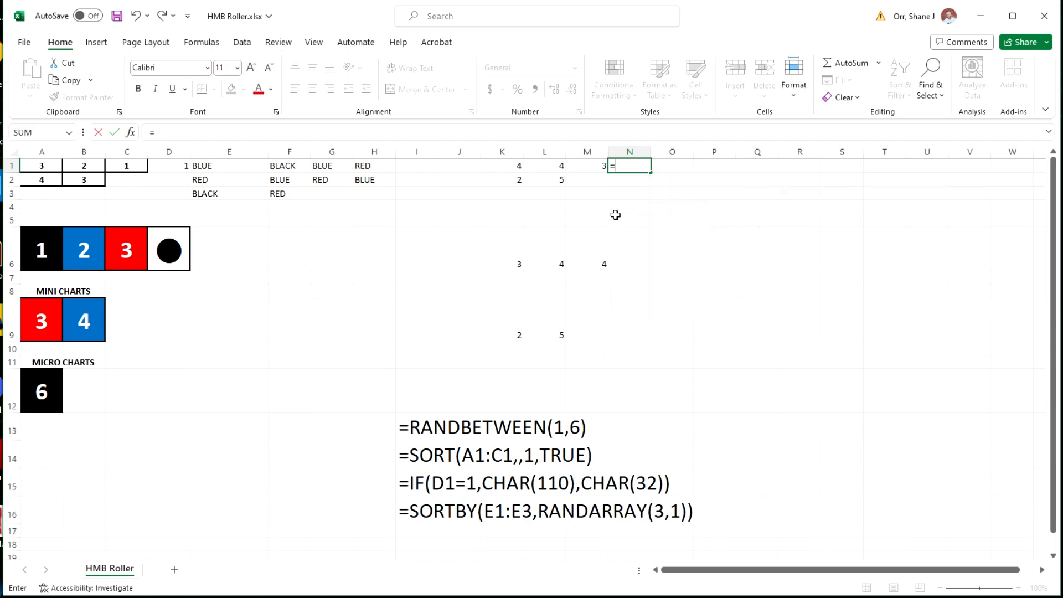
{"action": "type", "text": "RAND"}
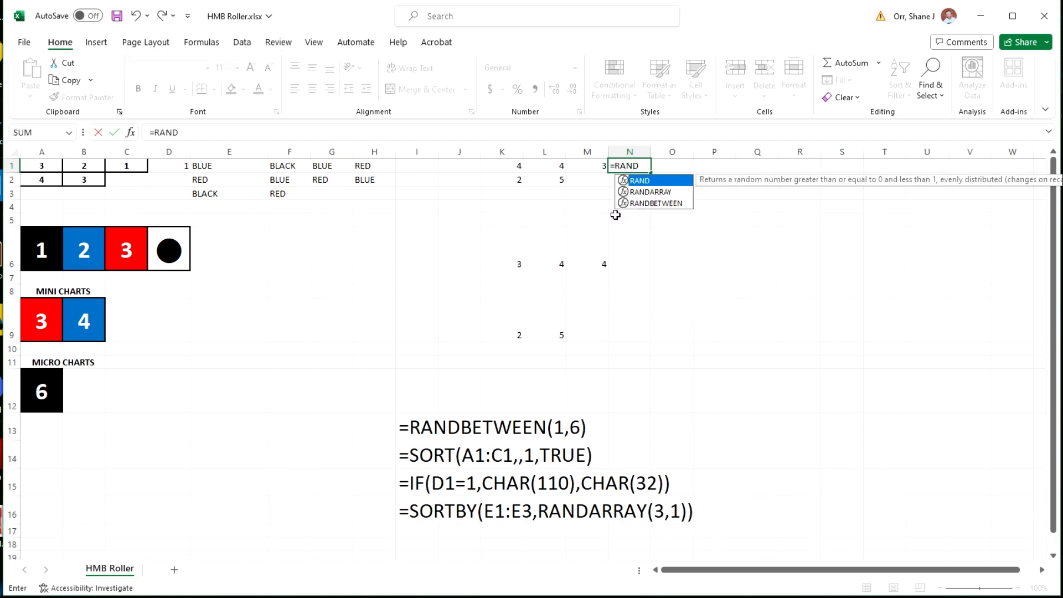
{"action": "type", "text": "BETWEEN"}
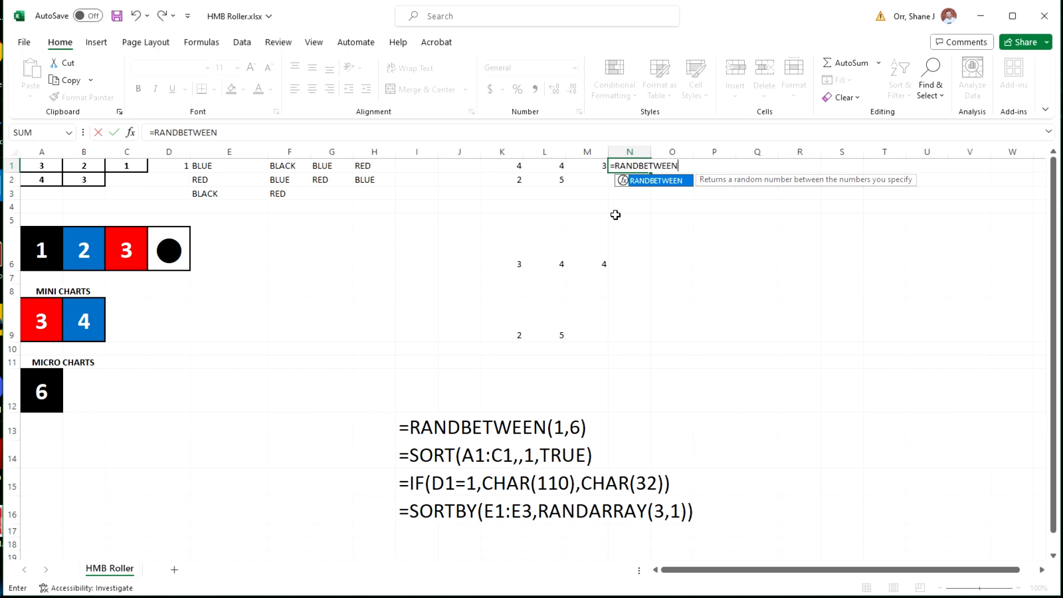
{"action": "type", "text": "(0,1)"}
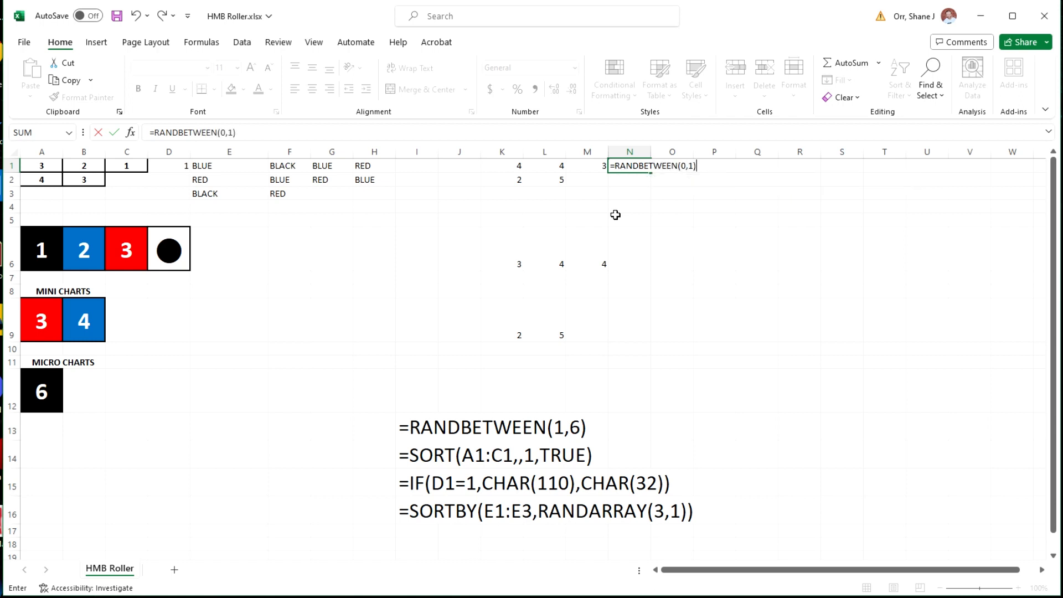
{"action": "key", "text": "Return"}
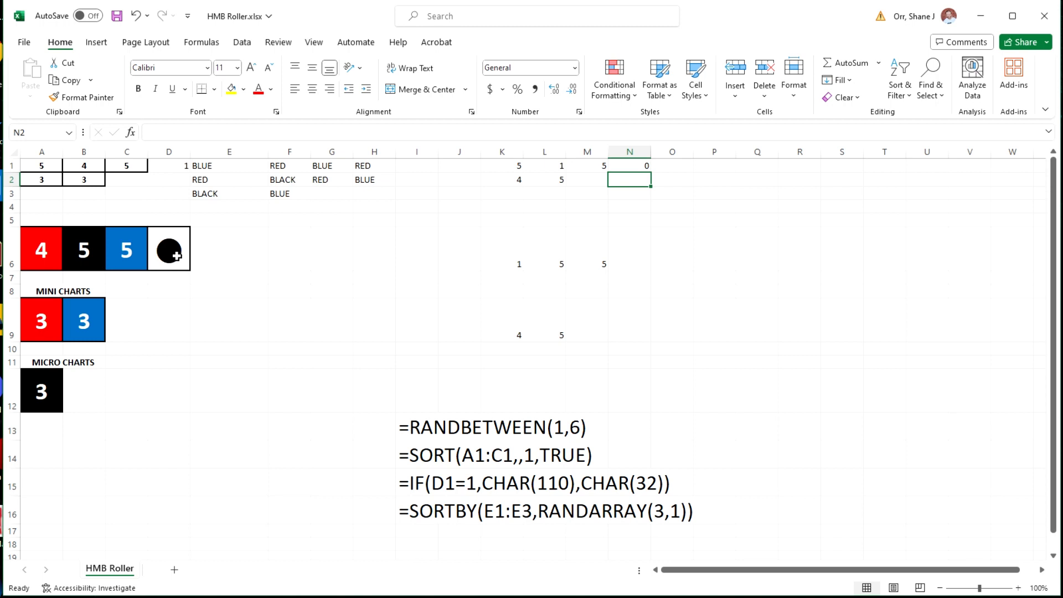
Step: Check the formula in D6 that drives the dot, as the model for cell N6
{"action": "left_click", "coordinate": [630, 254]}
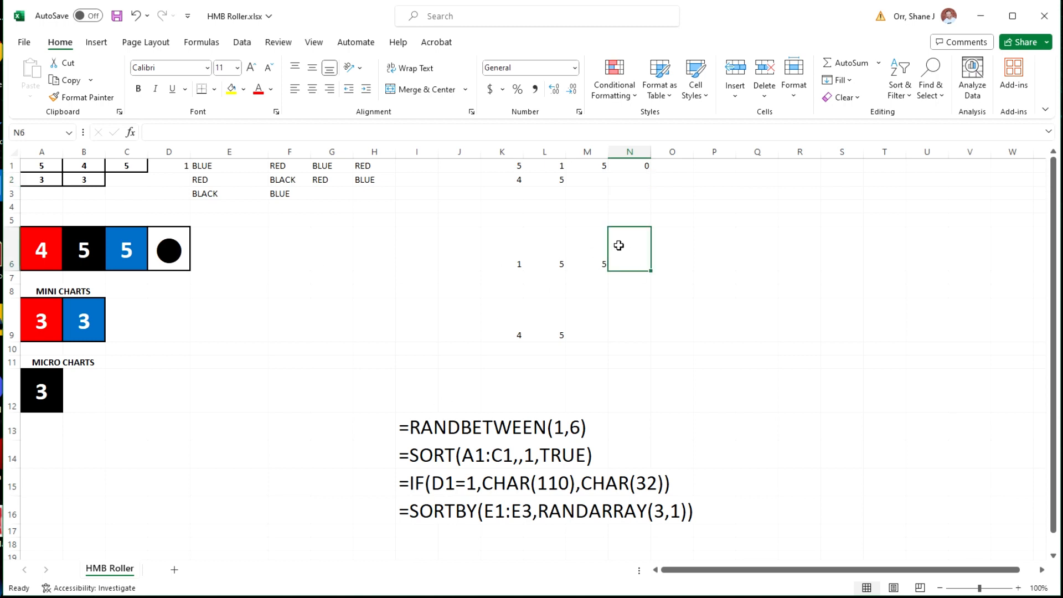
{"action": "left_click", "coordinate": [175, 252]}
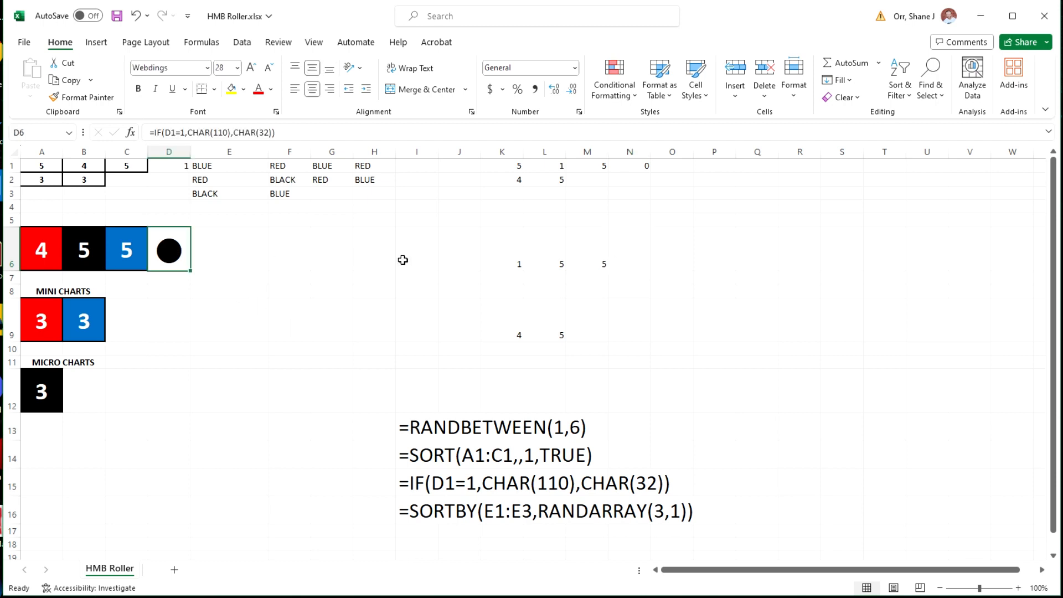
{"action": "left_click", "coordinate": [620, 263]}
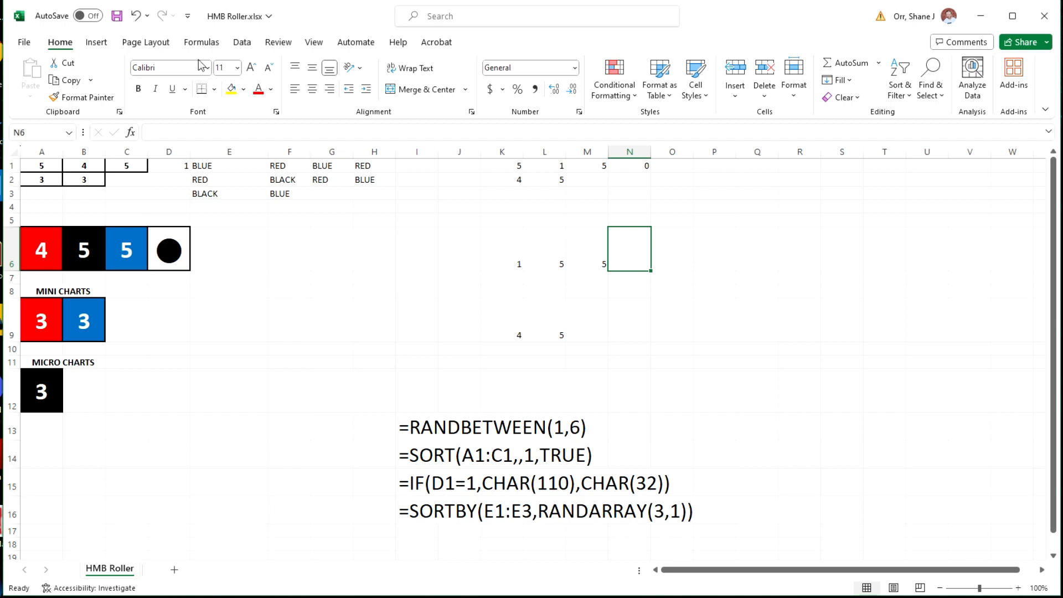
Step: Look up the character codes of the large solid circle and the blank symbol in the Webdings symbol set
{"action": "left_click", "coordinate": [191, 45]}
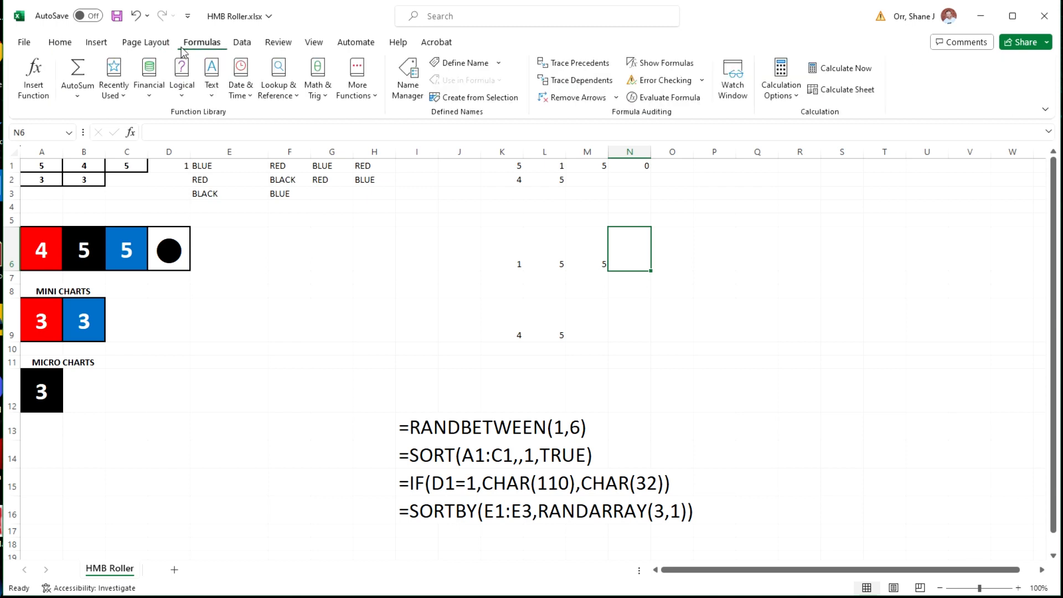
{"action": "left_click", "coordinate": [104, 48]}
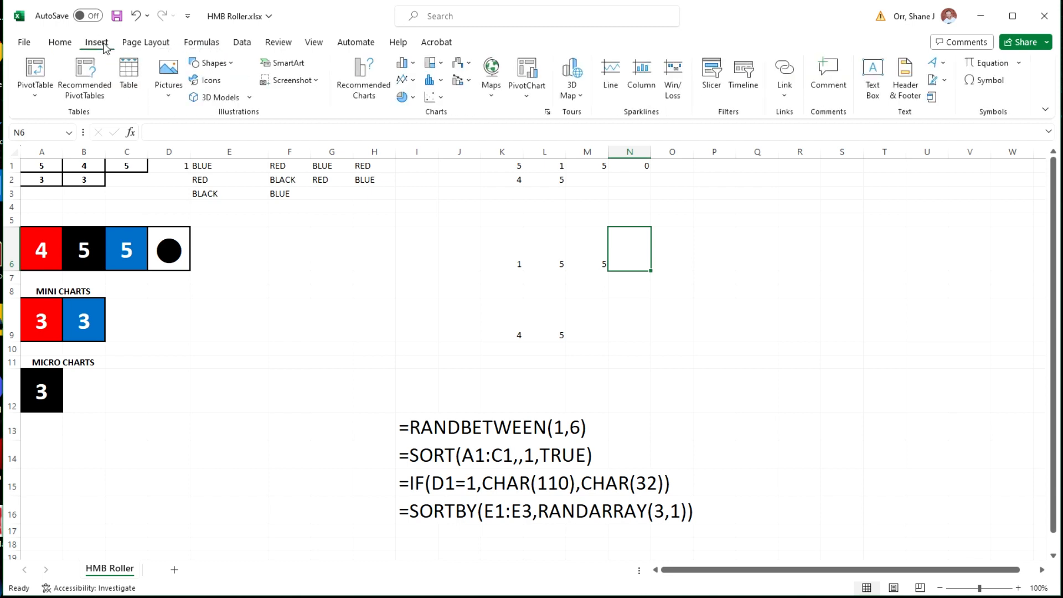
{"action": "left_click", "coordinate": [992, 81]}
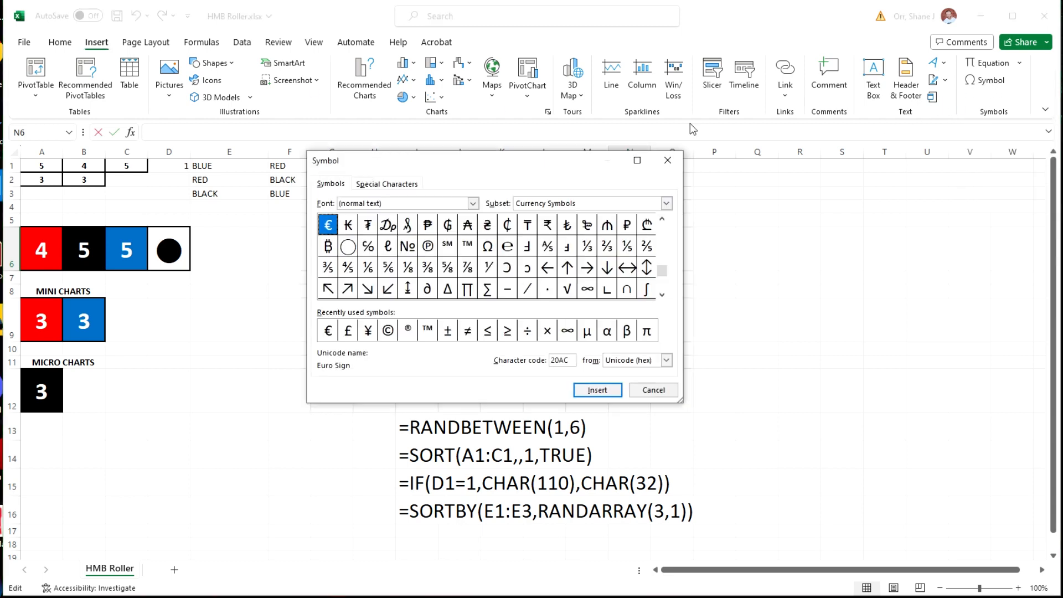
{"action": "left_click", "coordinate": [474, 204]}
{"action": "left_click_drag", "start_coordinate": [473, 227], "coordinate": [475, 272]}
{"action": "scroll", "coordinate": [435, 265], "scroll_direction": "up", "scroll_amount": 5}
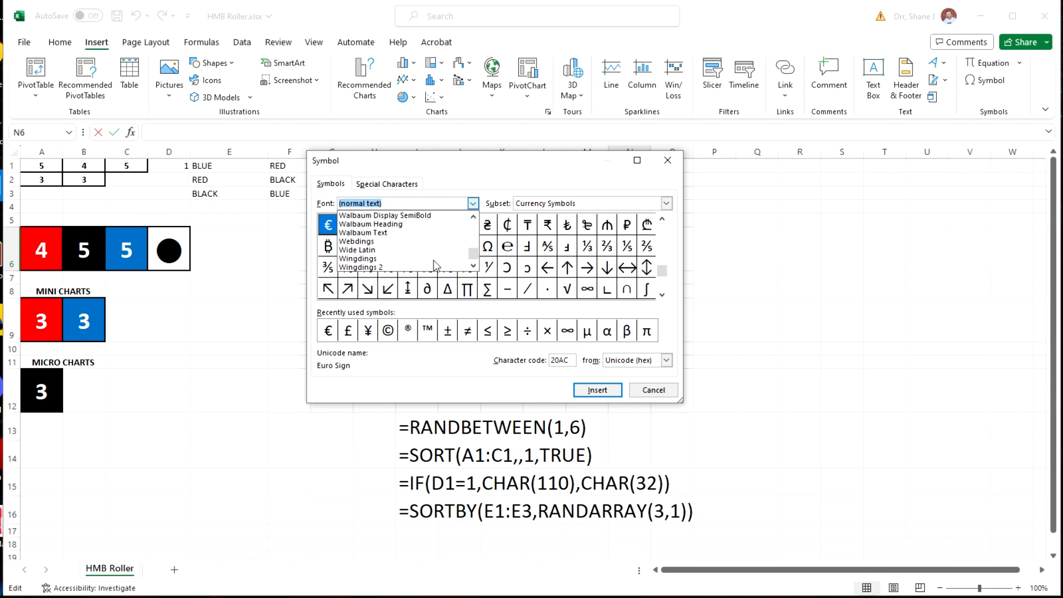
{"action": "left_click", "coordinate": [407, 242]}
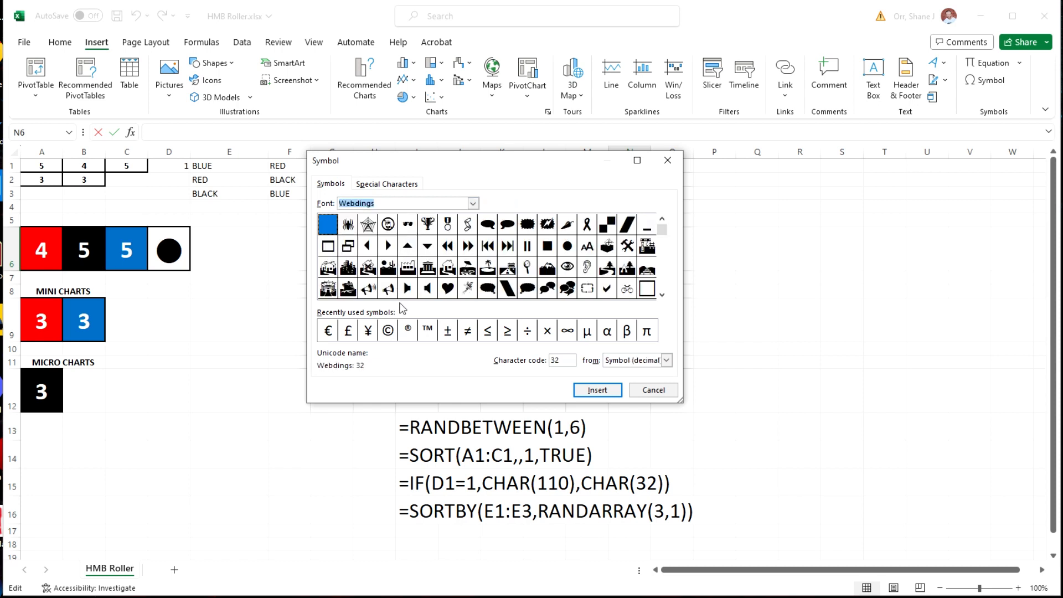
{"action": "left_click", "coordinate": [663, 295]}
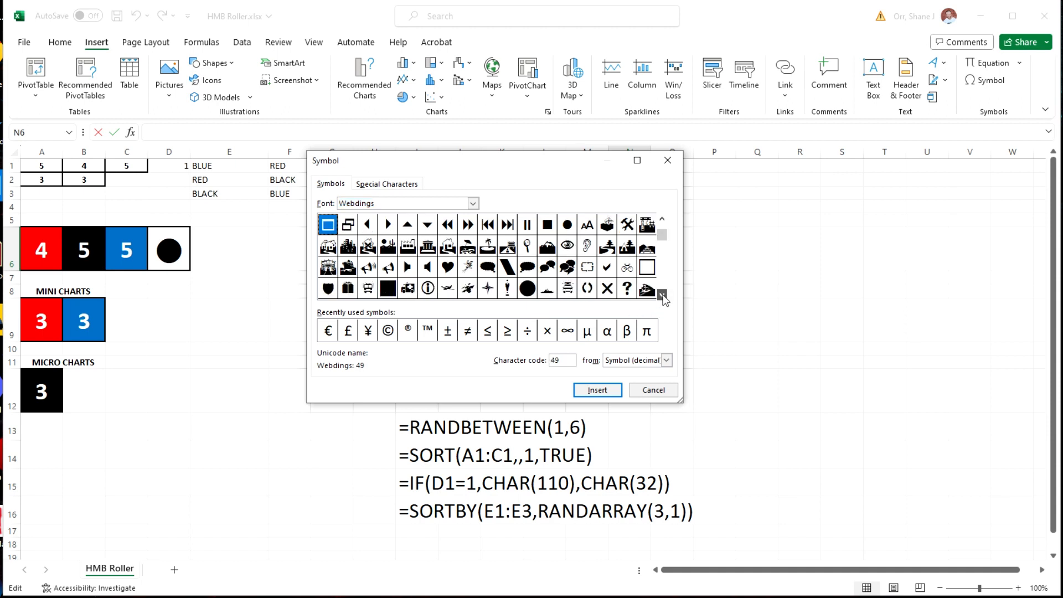
{"action": "left_click", "coordinate": [528, 289]}
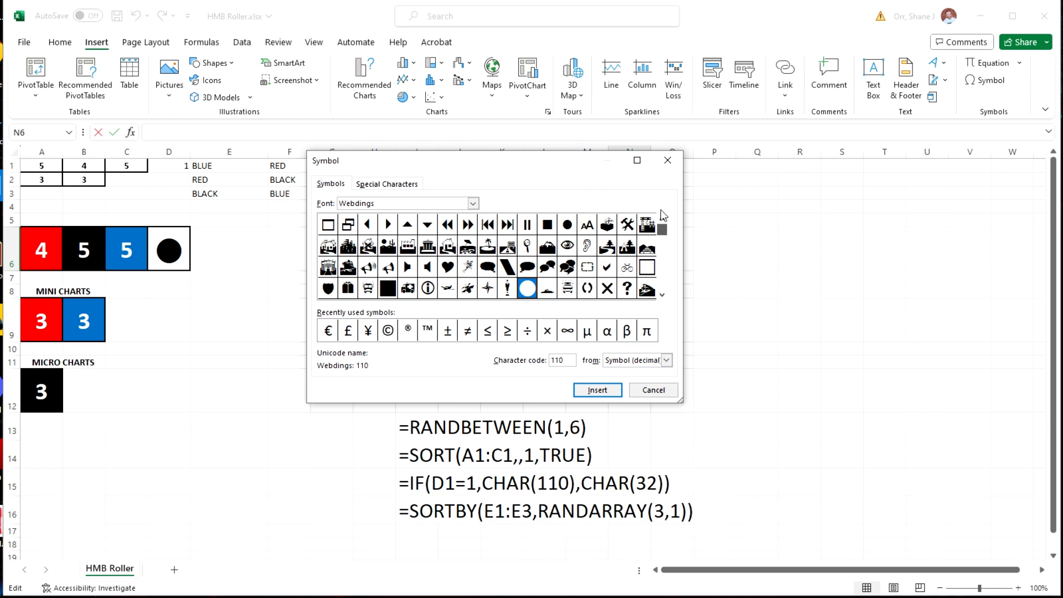
{"action": "scroll", "coordinate": [660, 209], "scroll_direction": "up", "scroll_amount": 1}
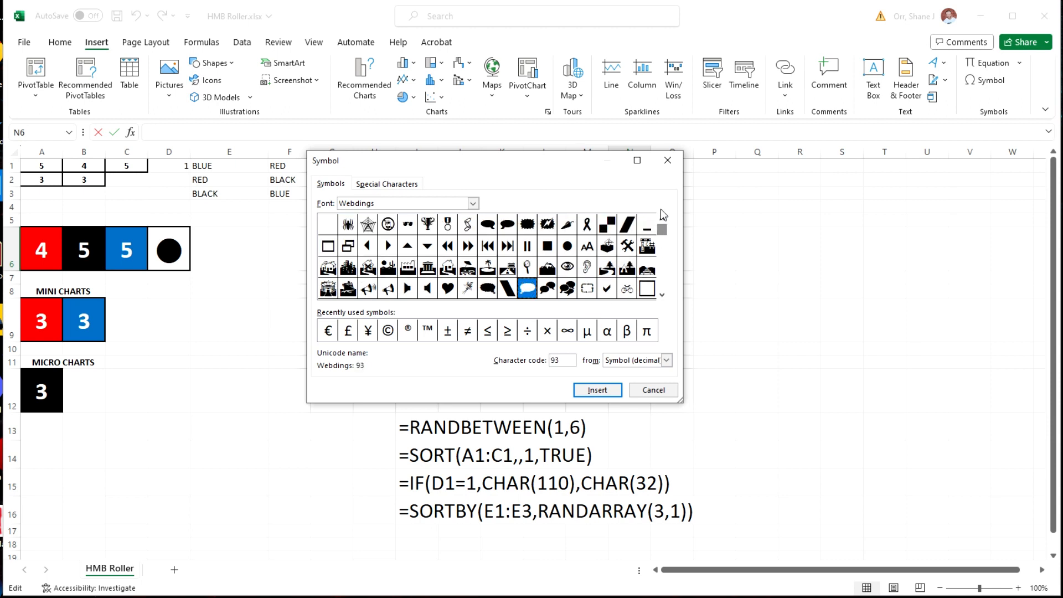
{"action": "left_click", "coordinate": [328, 227]}
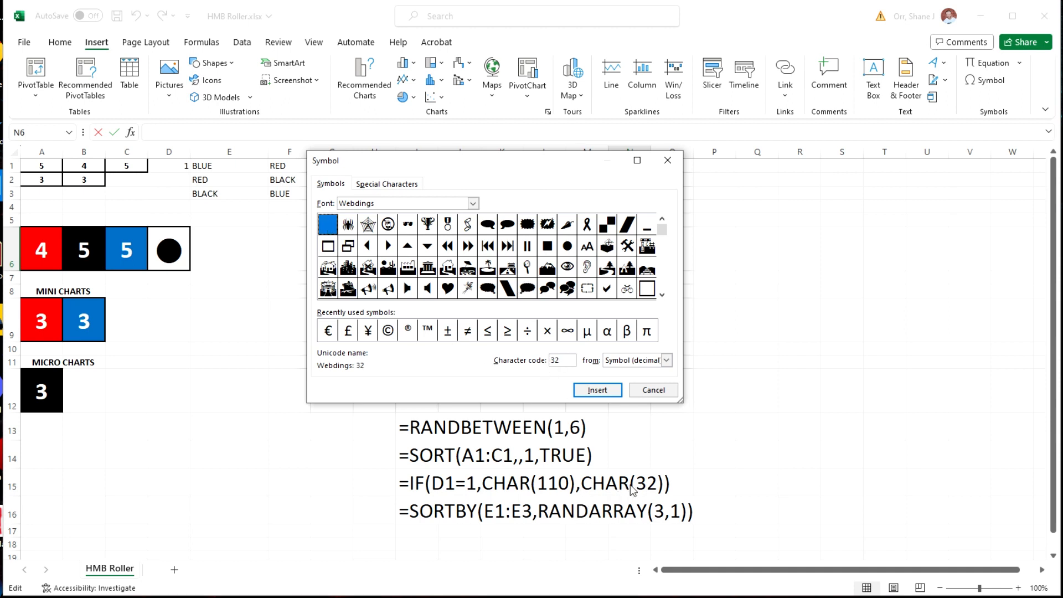
{"action": "left_click", "coordinate": [670, 163]}
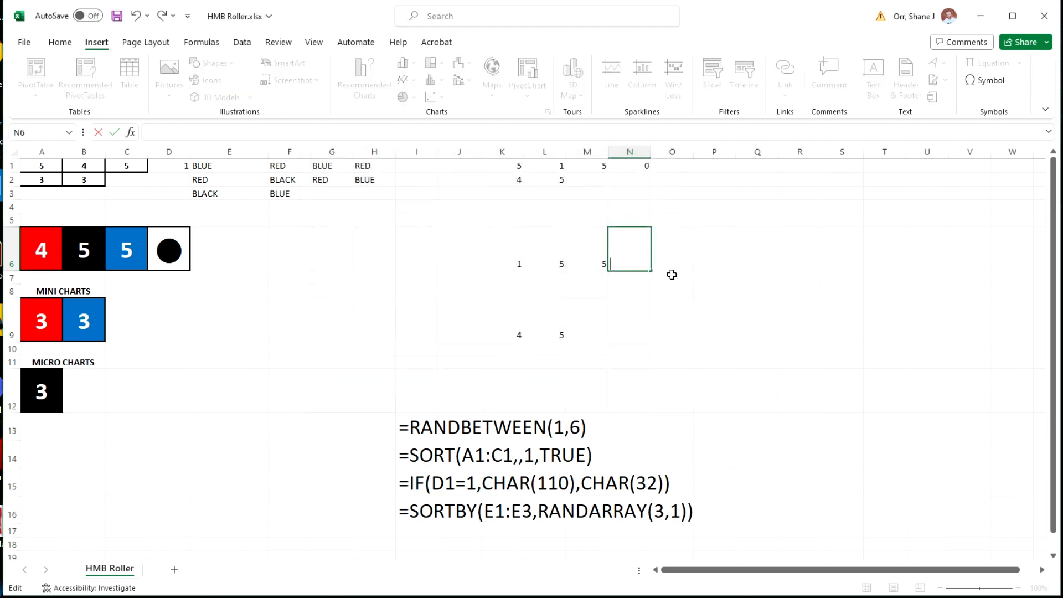
Step: Enter the formula =IF(N1=1,CHAR(110),CHAR(32)) in cell N6 and recalculate the sheet to test it
{"action": "type", "text": "=IF("}
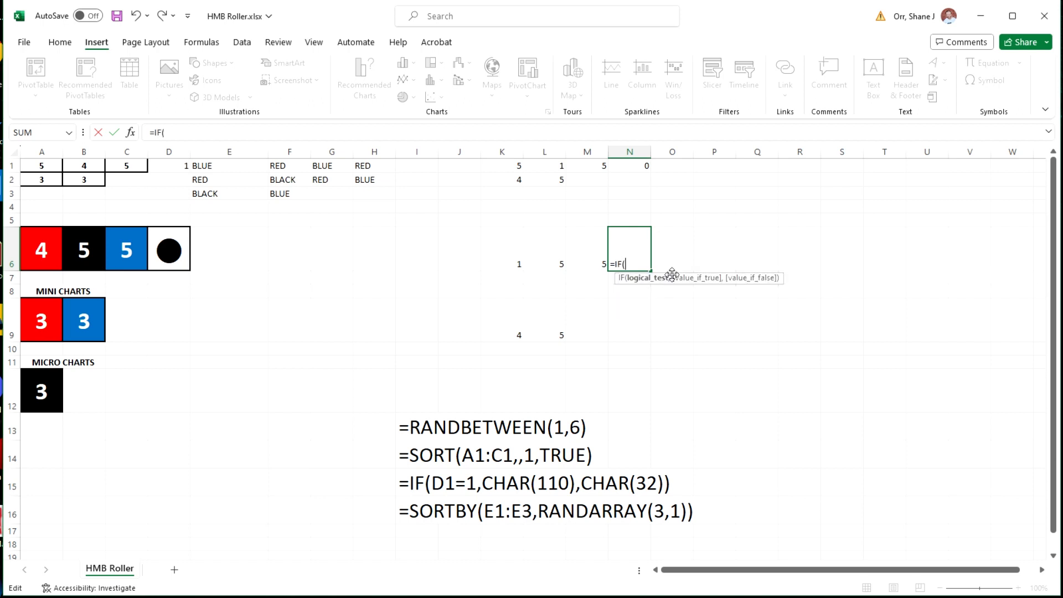
{"action": "type", "text": "N1`1,"}
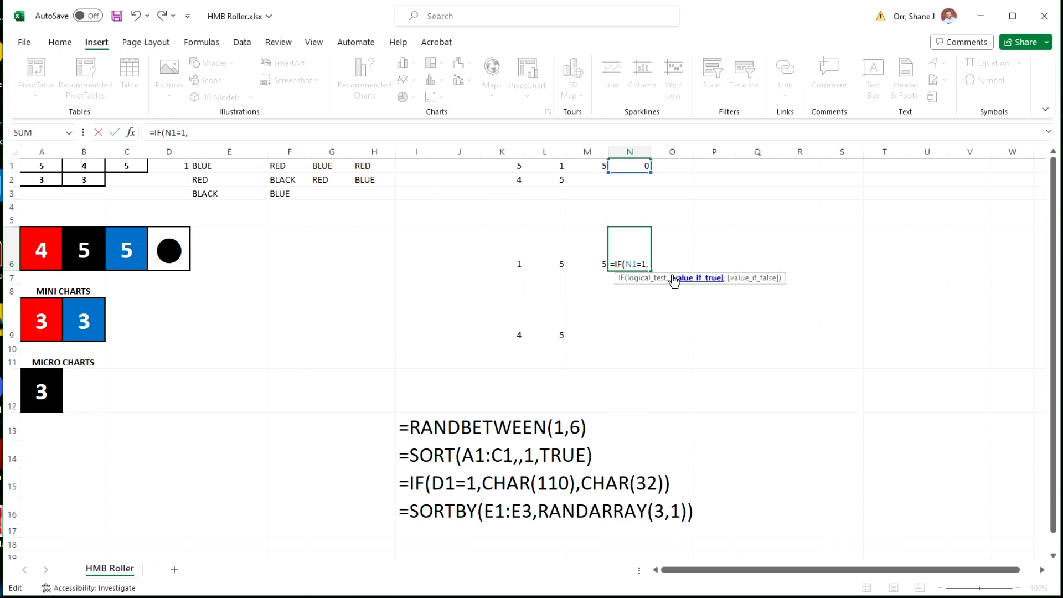
{"action": "type", "text": "CHAR("}
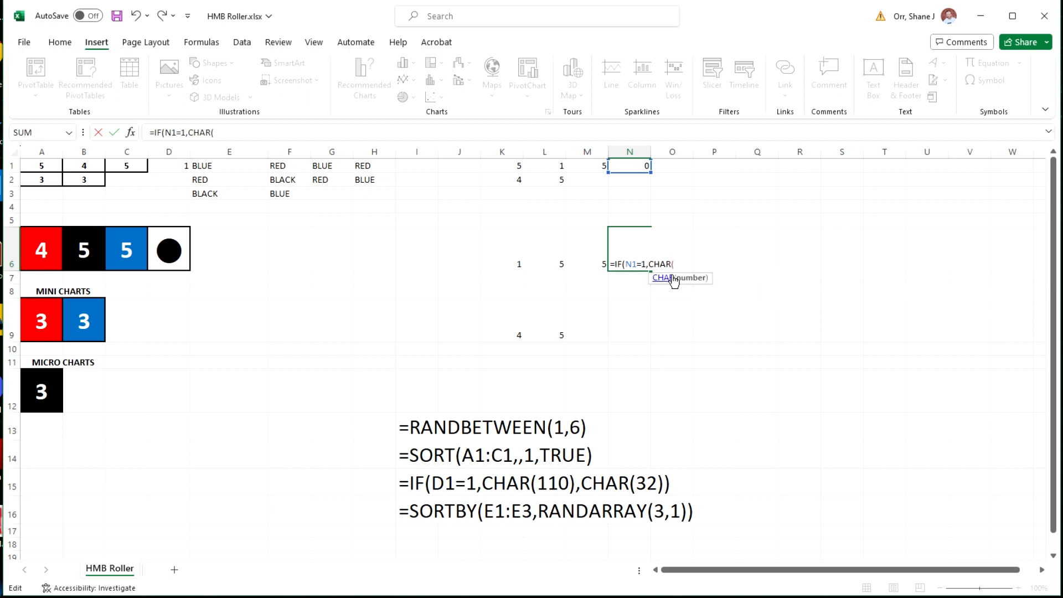
{"action": "type", "text": "11)"}
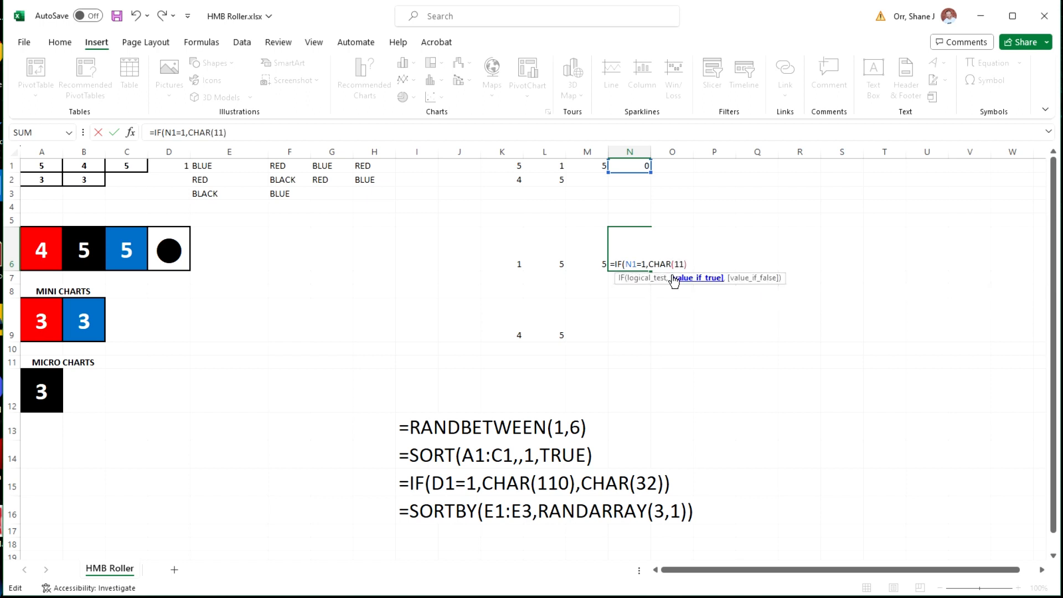
{"action": "key", "text": "BackSpace"}
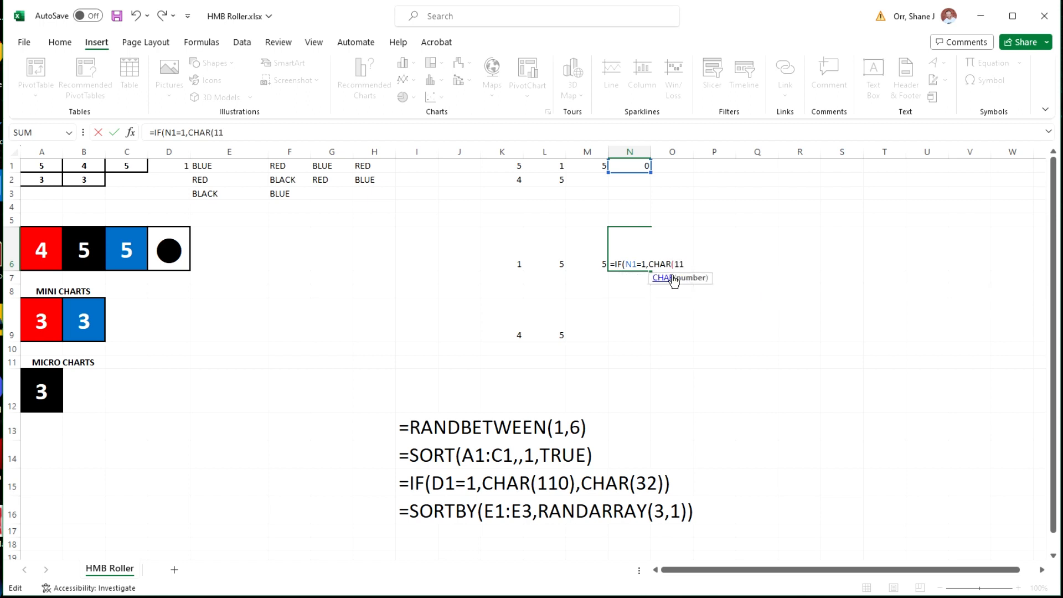
{"action": "type", "text": "0"}
{"action": "type", "text": ")"}
{"action": "type", "text": ",CHAR"}
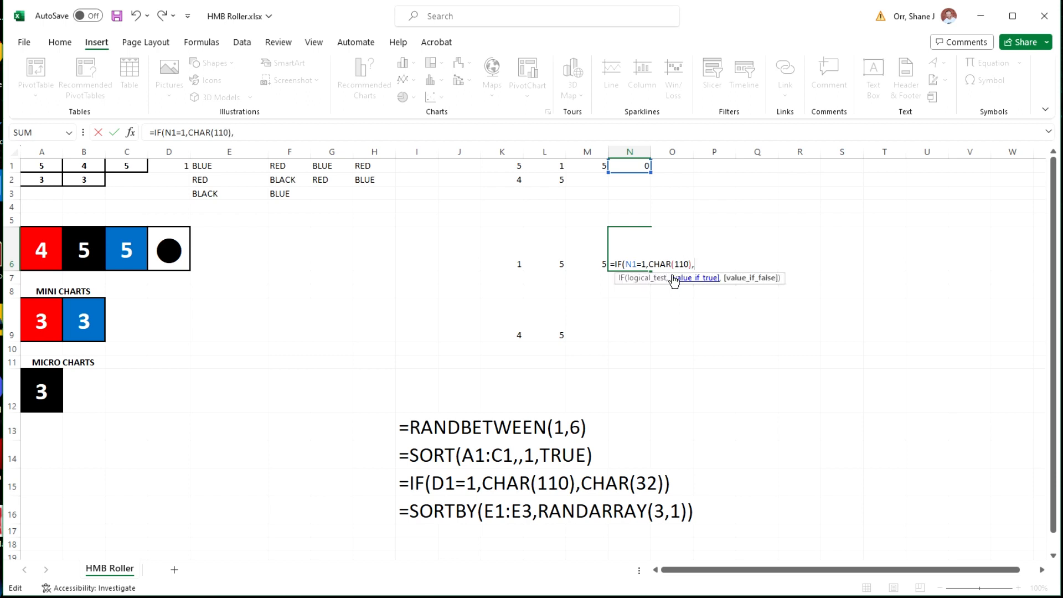
{"action": "type", "text": "("}
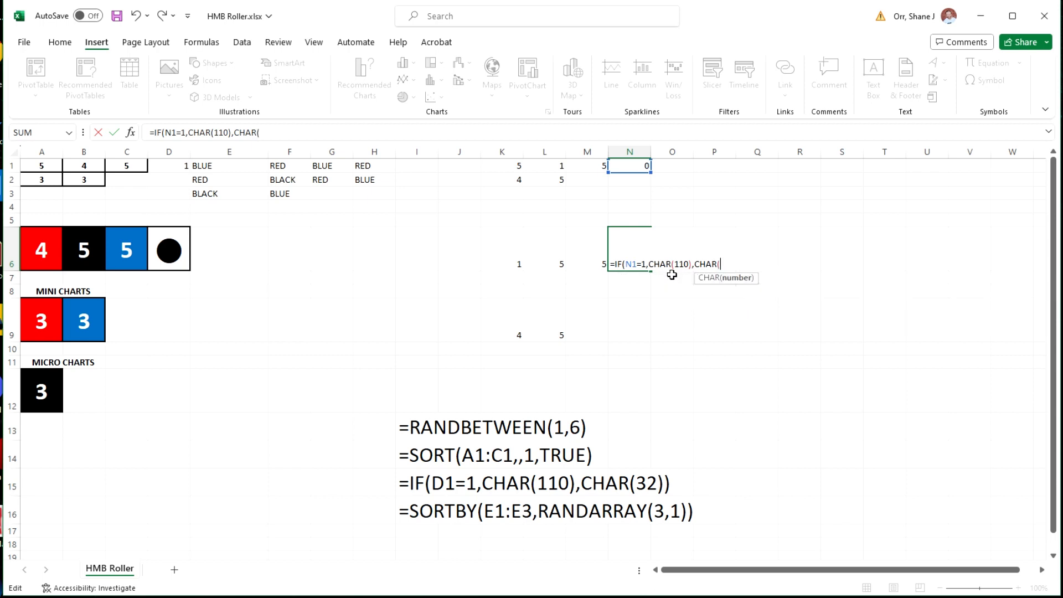
{"action": "type", "text": "32)"}
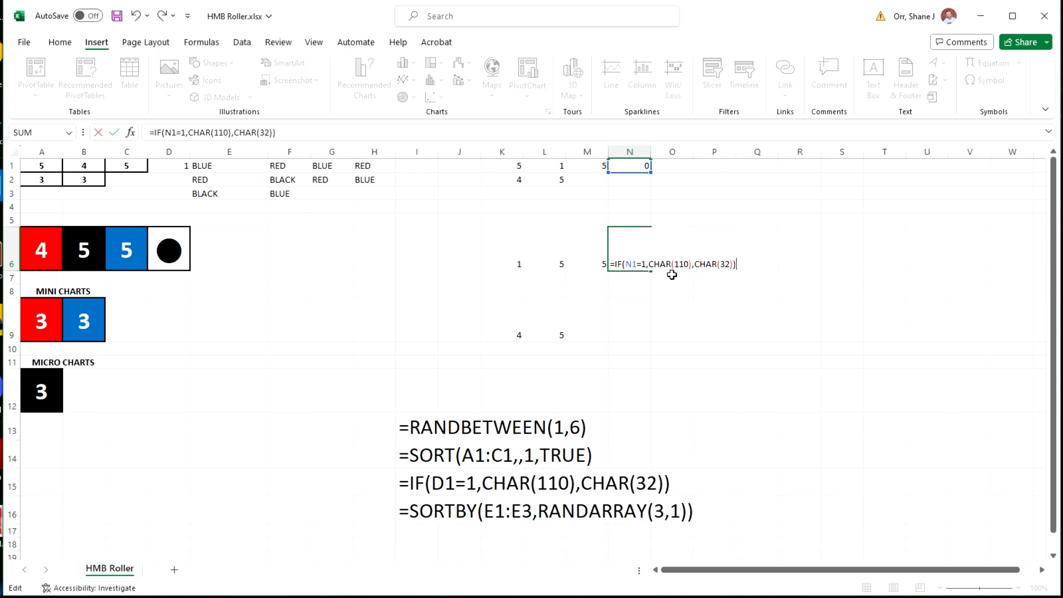
{"action": "key", "text": "Return"}
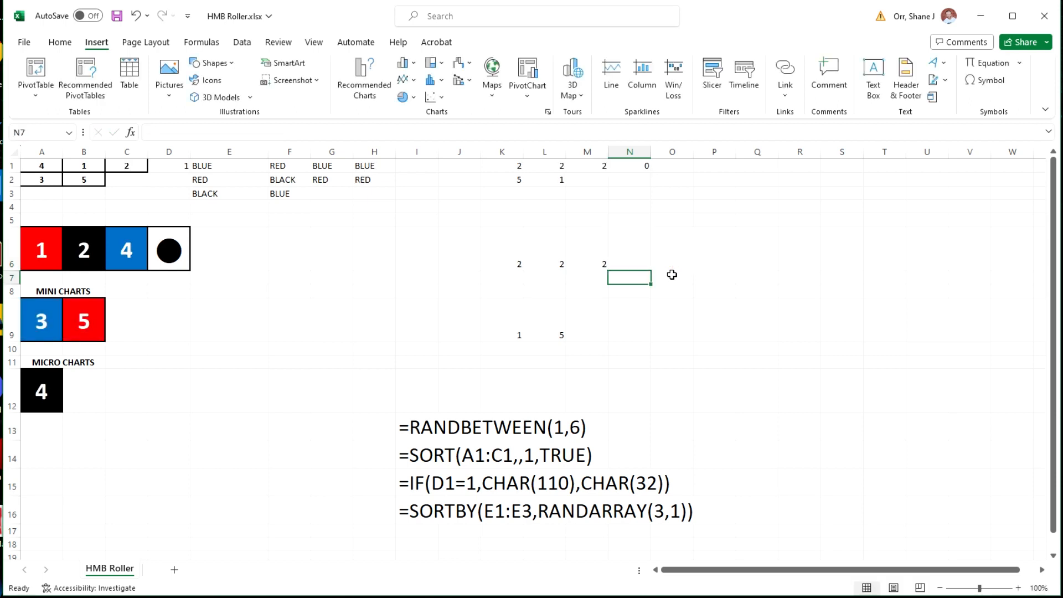
{"action": "left_click", "coordinate": [632, 250]}
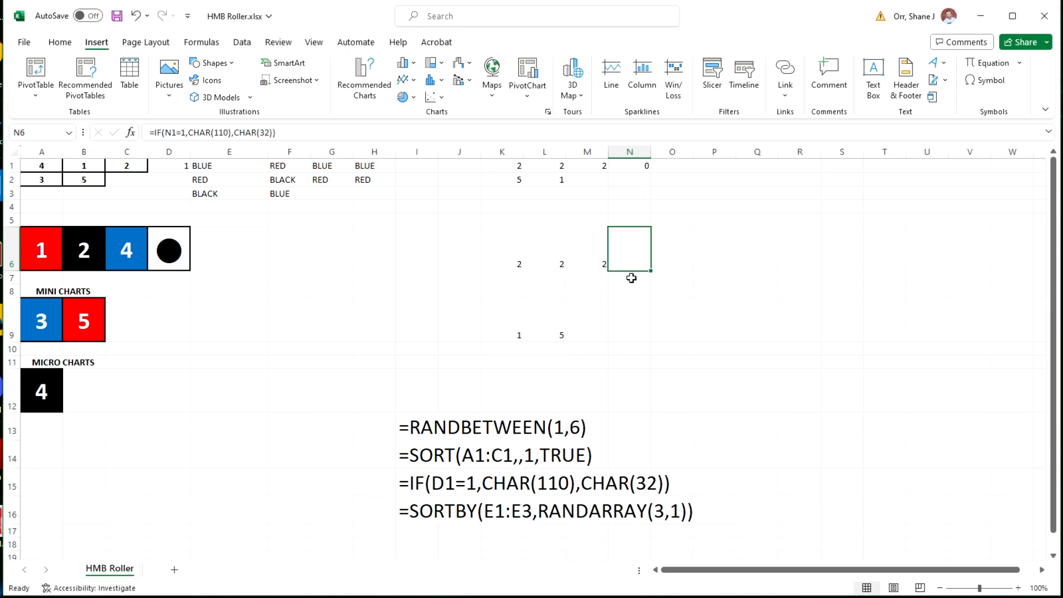
{"action": "key", "text": "F9"}
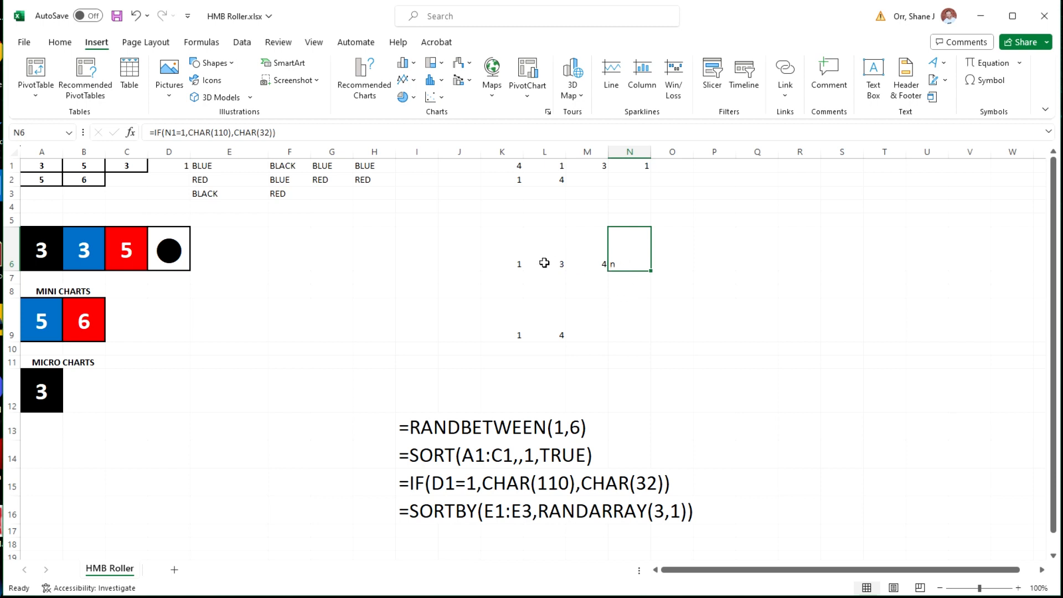
Step: Set the font of cell N6 to Webdings so its character displays as a dot
{"action": "left_click", "coordinate": [508, 258]}
{"action": "left_click", "coordinate": [625, 257]}
{"action": "left_click", "coordinate": [60, 42]}
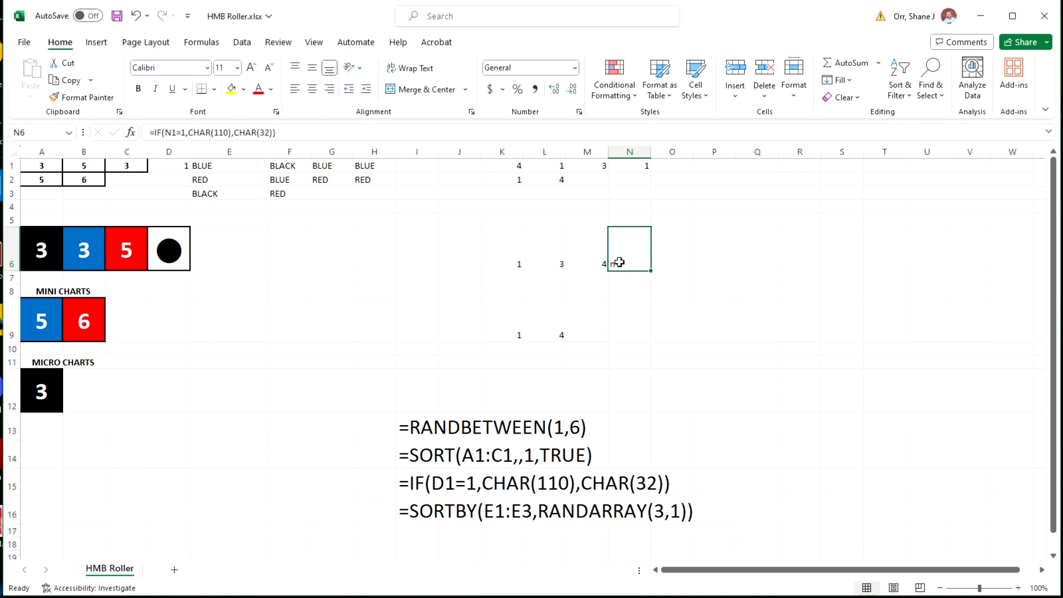
{"action": "left_click", "coordinate": [207, 68]}
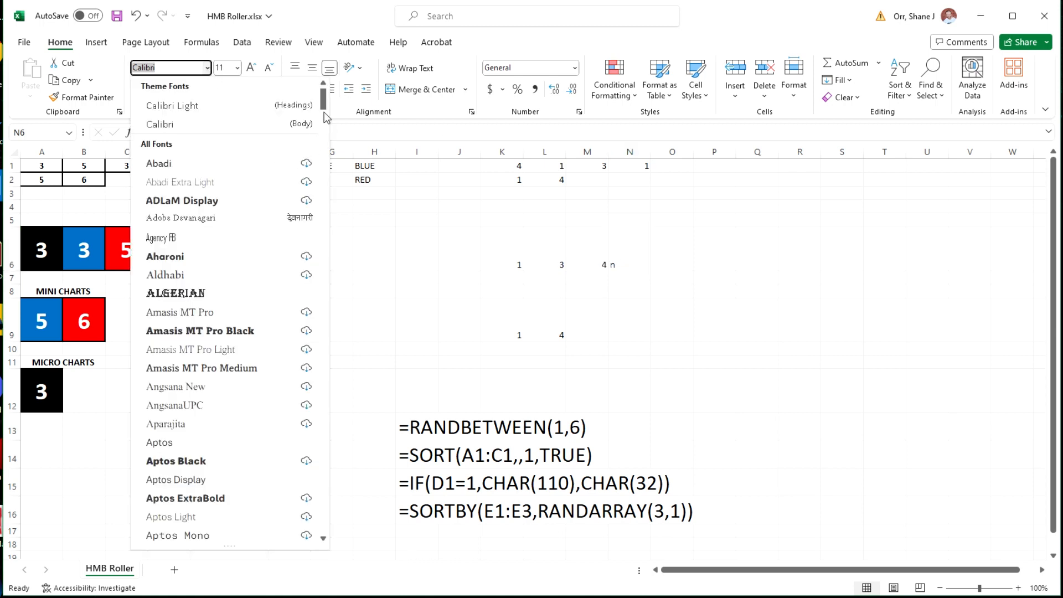
{"action": "type", "text": "Webdings"}
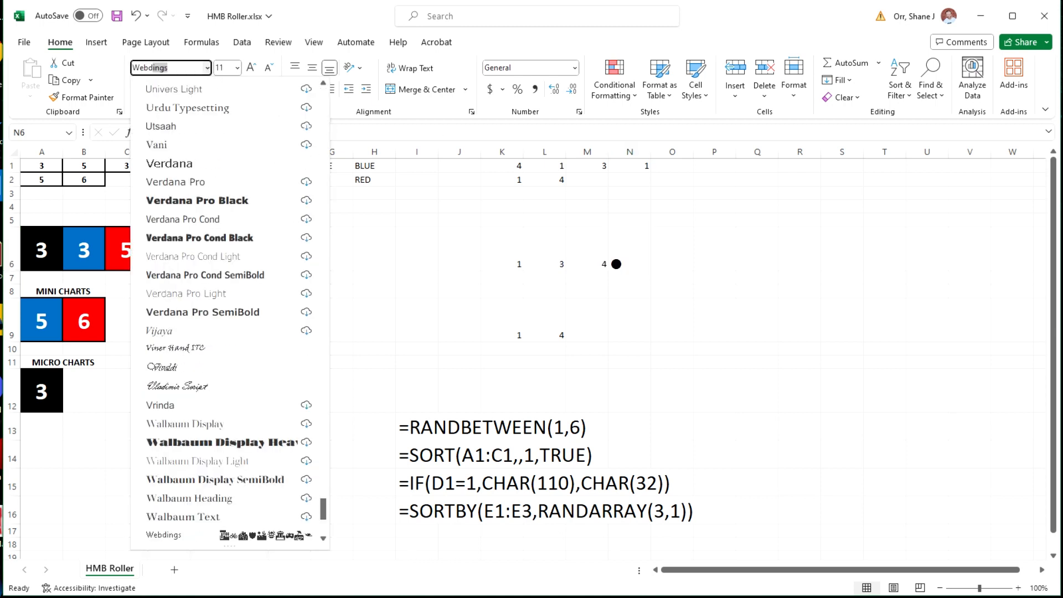
{"action": "key", "text": "Return"}
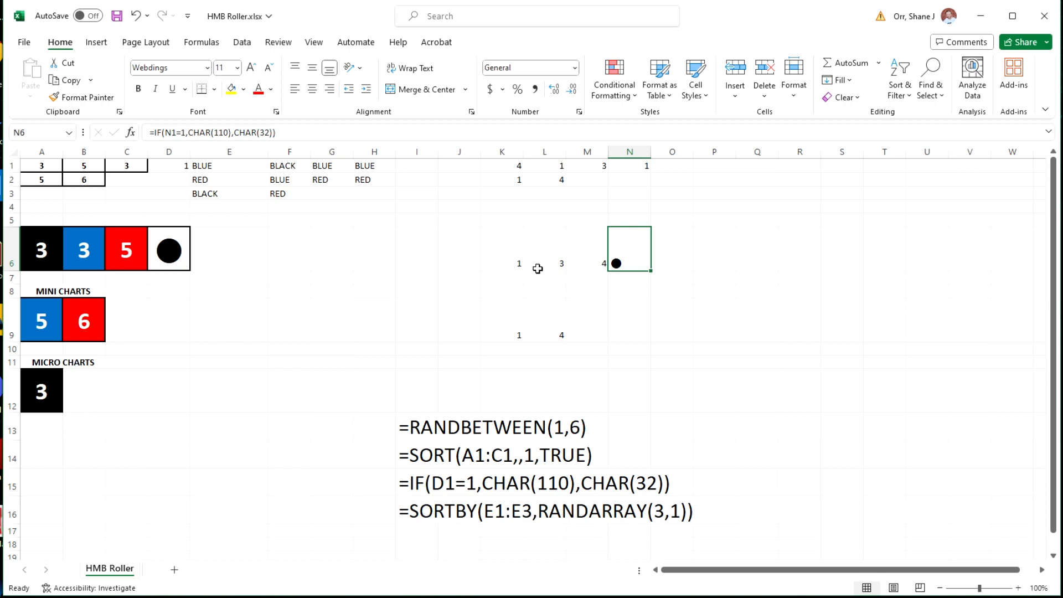
Step: Format cells K6:N6 with font size 28 and centre their contents horizontally and vertically
{"action": "left_click", "coordinate": [502, 253]}
{"action": "left_click_drag", "start_coordinate": [502, 253], "coordinate": [617, 247]}
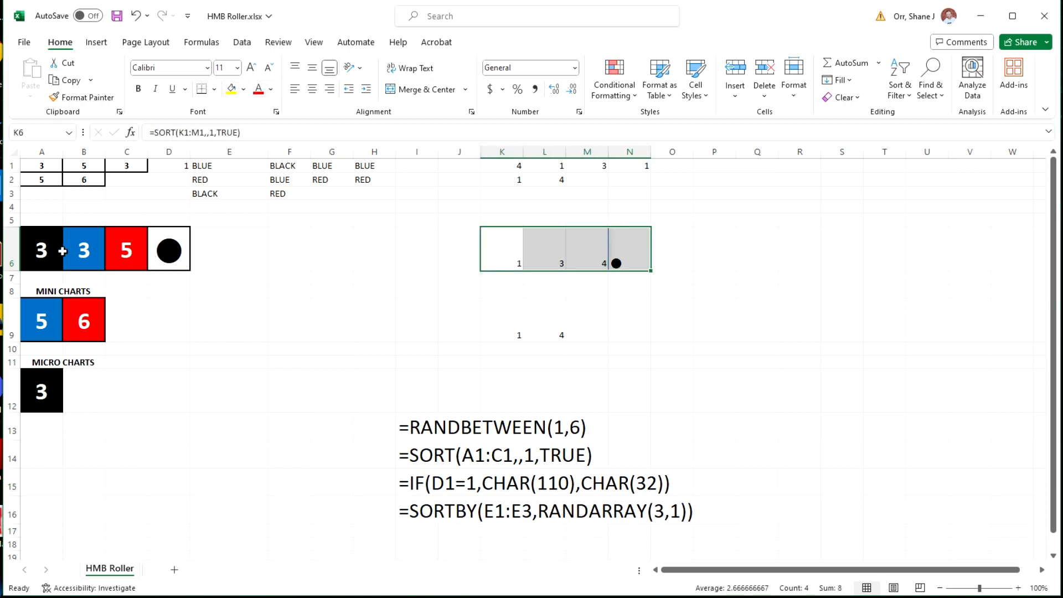
{"action": "left_click", "coordinate": [50, 252]}
{"action": "left_click", "coordinate": [514, 262]}
{"action": "left_click_drag", "start_coordinate": [527, 254], "coordinate": [624, 247]}
{"action": "left_click", "coordinate": [238, 68]}
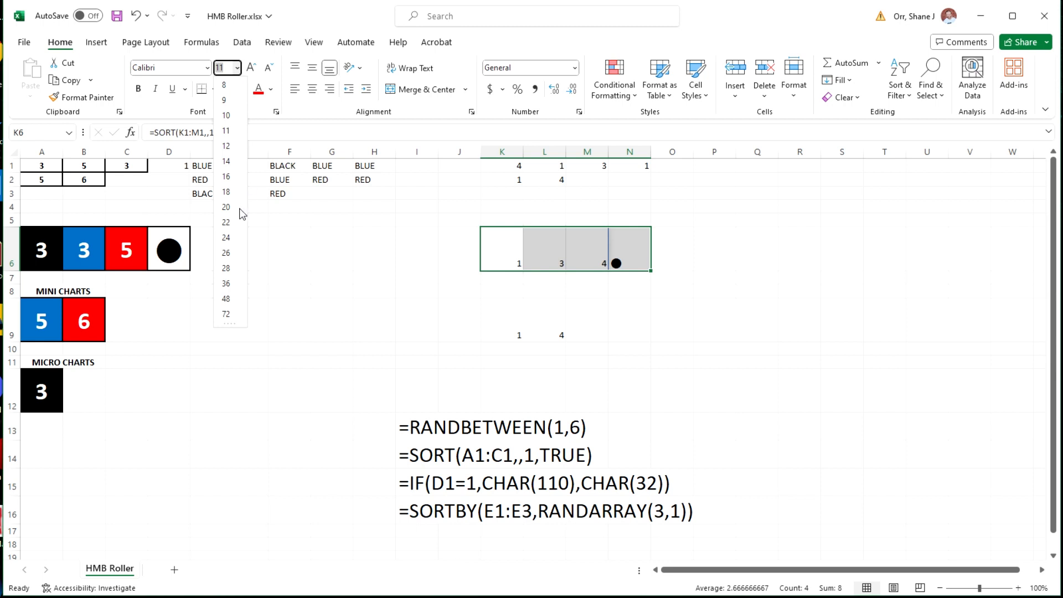
{"action": "left_click", "coordinate": [237, 256]}
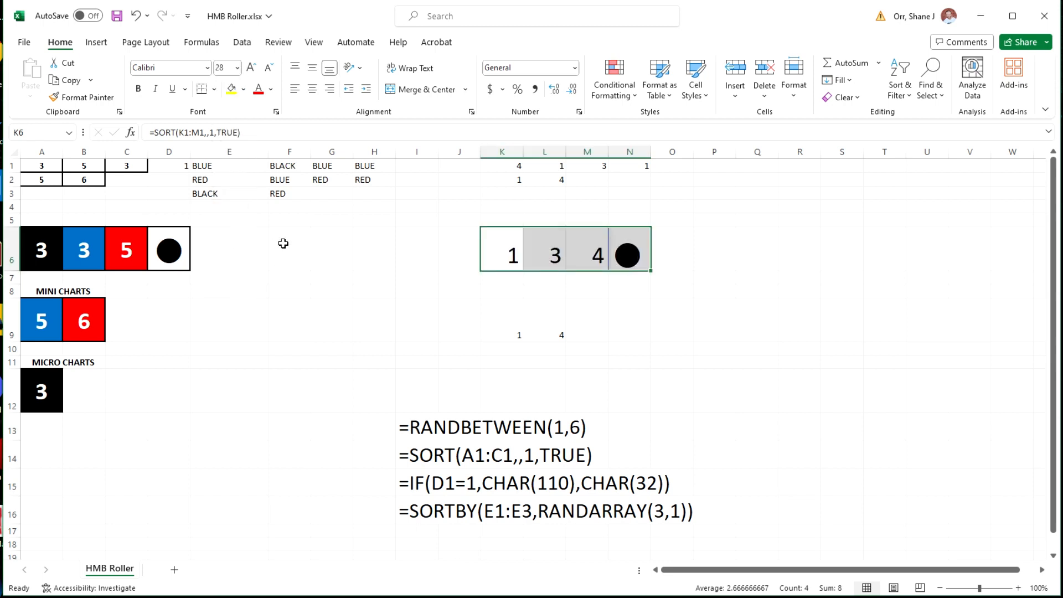
{"action": "left_click", "coordinate": [317, 91]}
{"action": "left_click", "coordinate": [313, 68]}
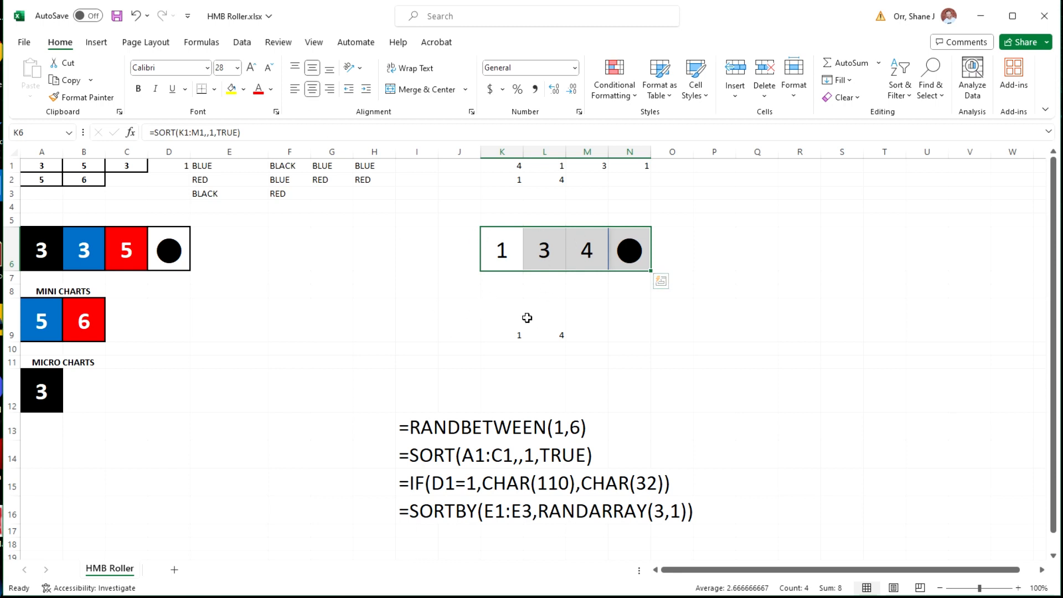
Step: Format cells K9:L9 with font size 28 and centre their contents vertically and horizontally
{"action": "left_click_drag", "start_coordinate": [506, 317], "coordinate": [533, 320]}
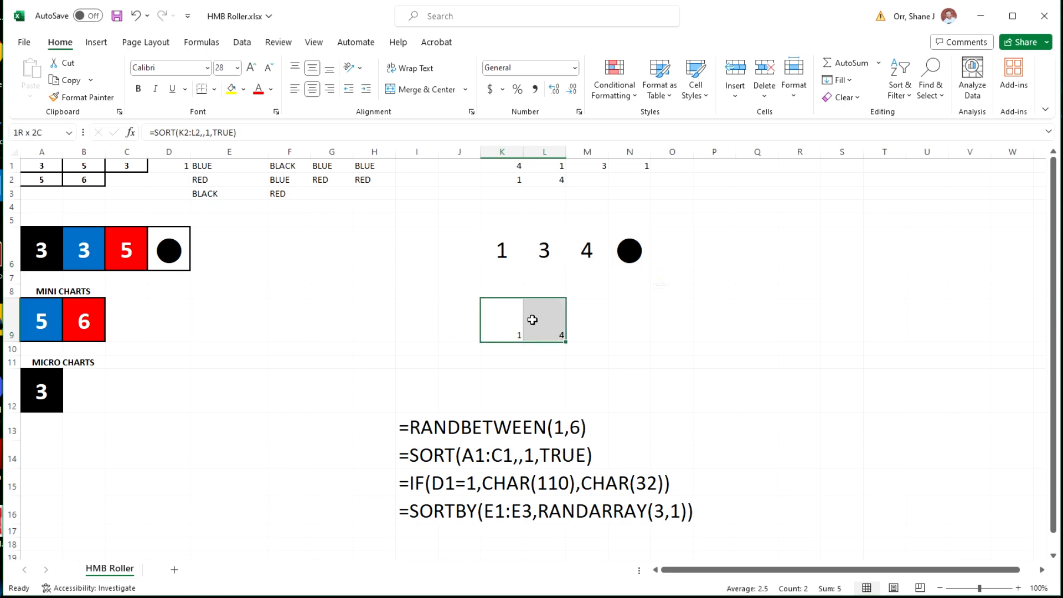
{"action": "left_click", "coordinate": [237, 68]}
{"action": "left_click", "coordinate": [234, 269]}
{"action": "left_click", "coordinate": [312, 67]}
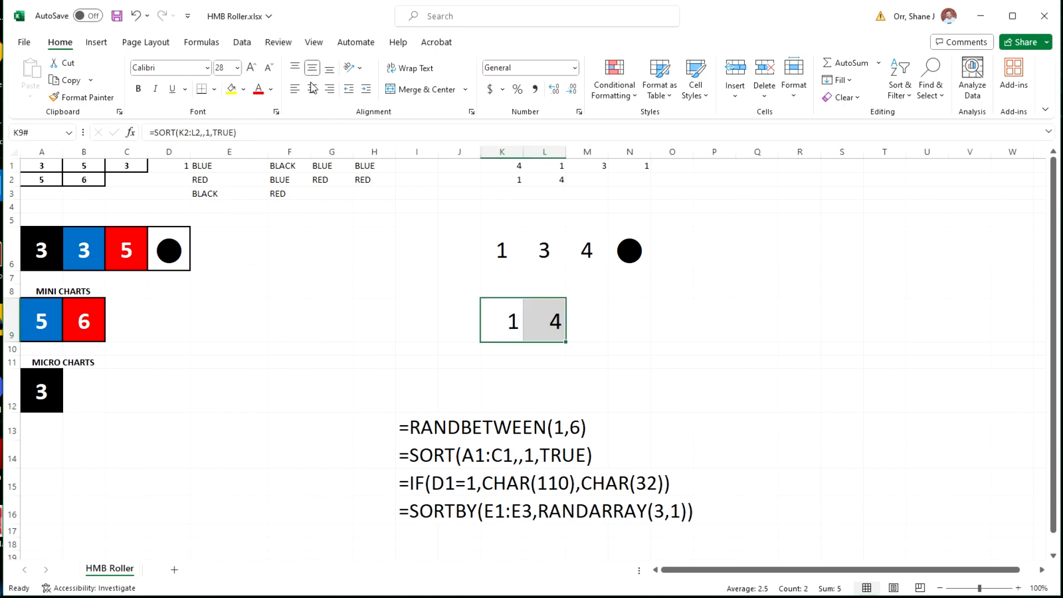
{"action": "left_click", "coordinate": [313, 90]}
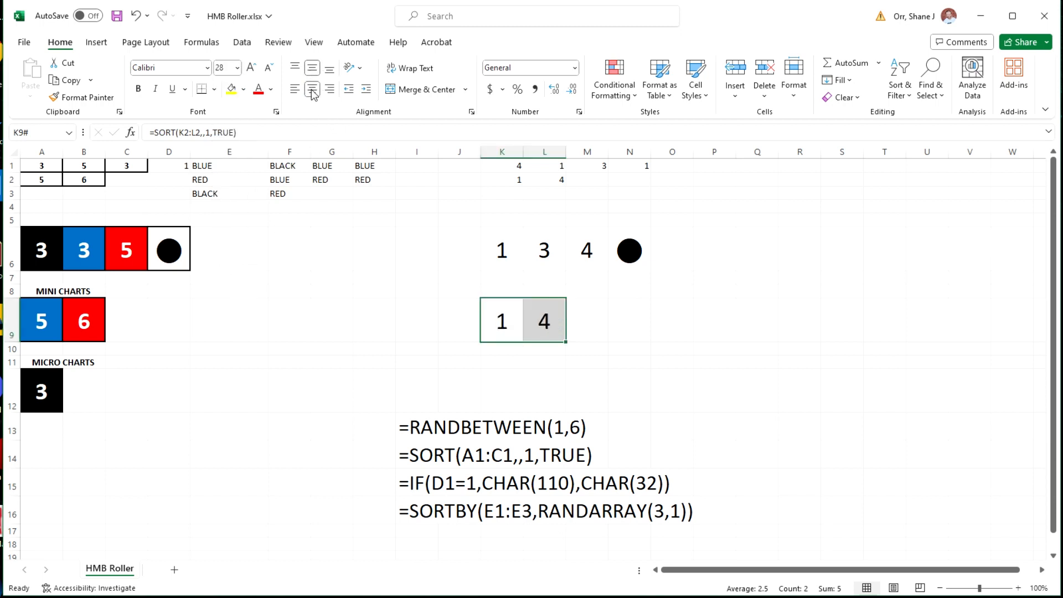
Step: Examine the sorted result in K6, the colour list in E1:E3 and the conditional formatting rules applied to cell A6
{"action": "left_click", "coordinate": [714, 338]}
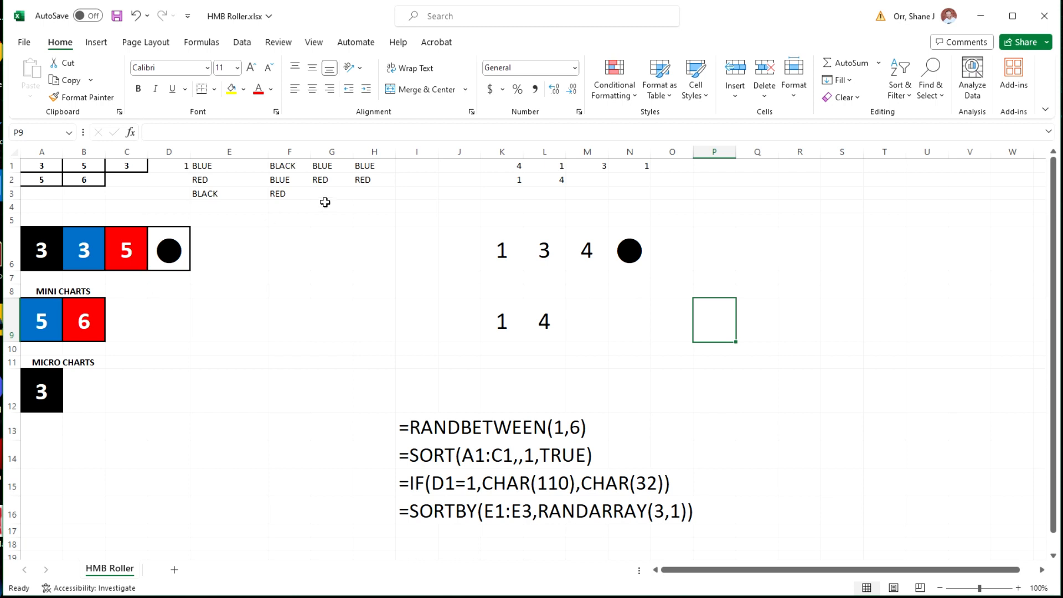
{"action": "left_click", "coordinate": [495, 251]}
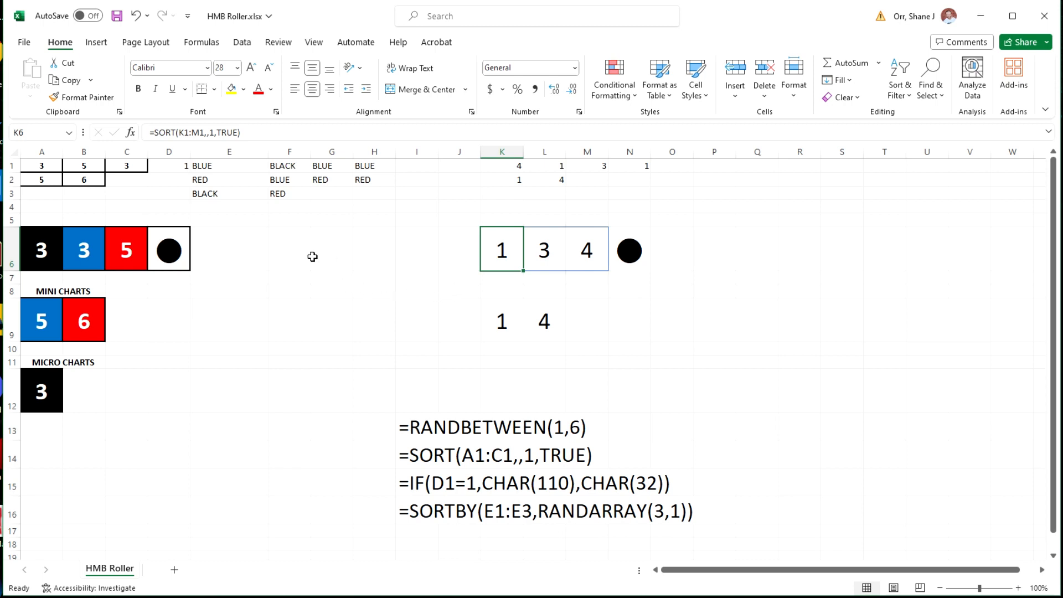
{"action": "left_click_drag", "start_coordinate": [213, 168], "coordinate": [214, 193]}
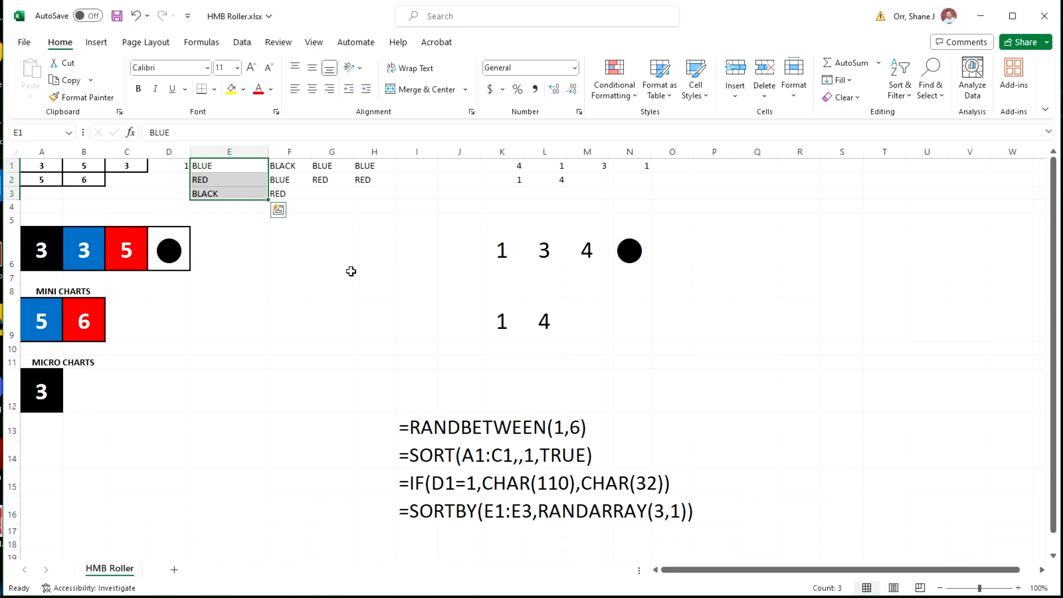
{"action": "left_click", "coordinate": [389, 261]}
{"action": "left_click", "coordinate": [499, 247]}
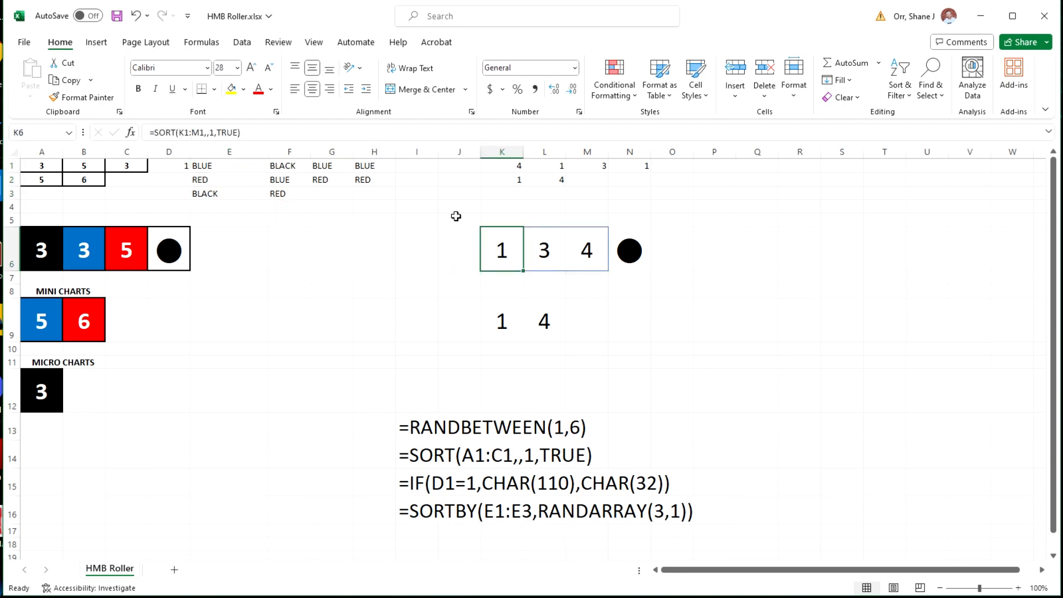
{"action": "left_click", "coordinate": [57, 256]}
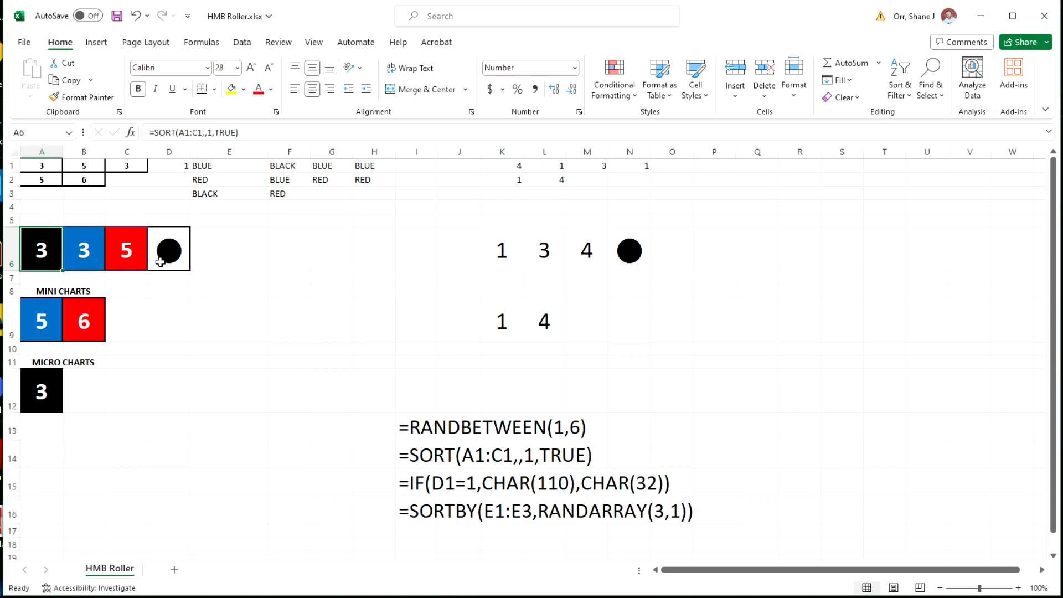
{"action": "left_click", "coordinate": [614, 85]}
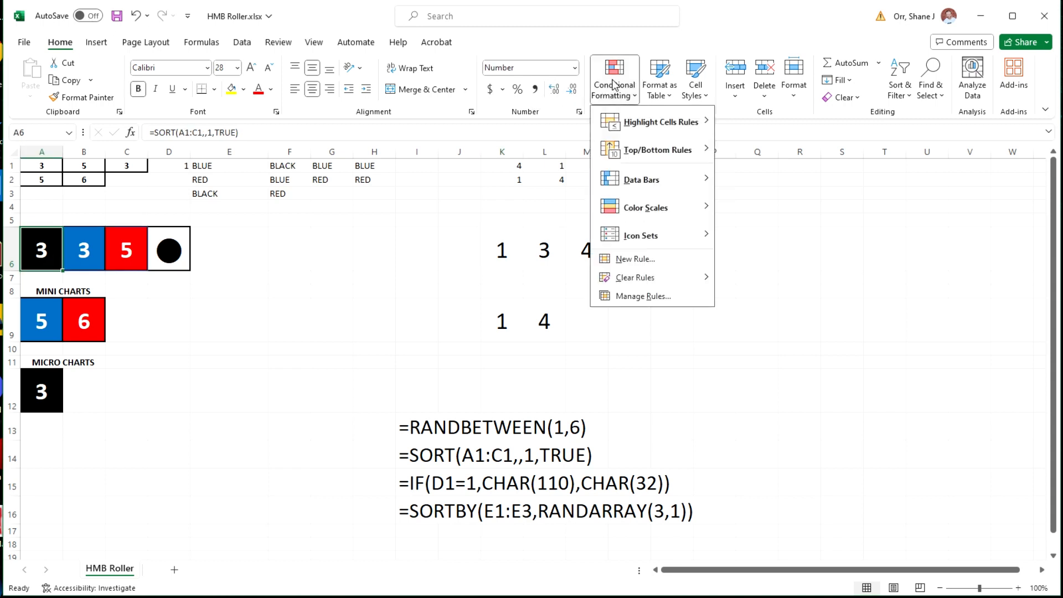
{"action": "left_click", "coordinate": [673, 302]}
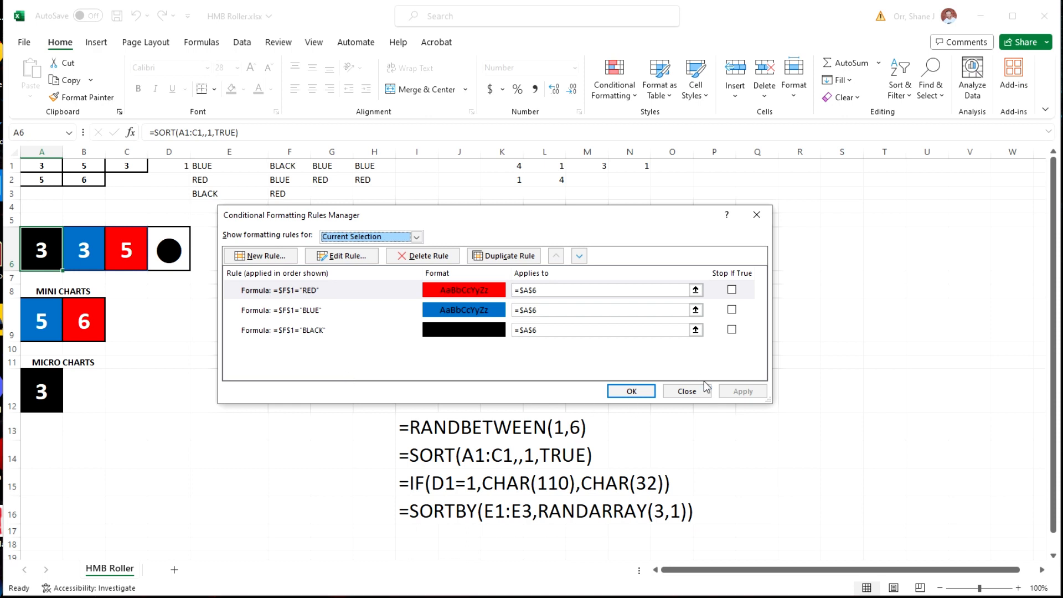
{"action": "left_click", "coordinate": [691, 394]}
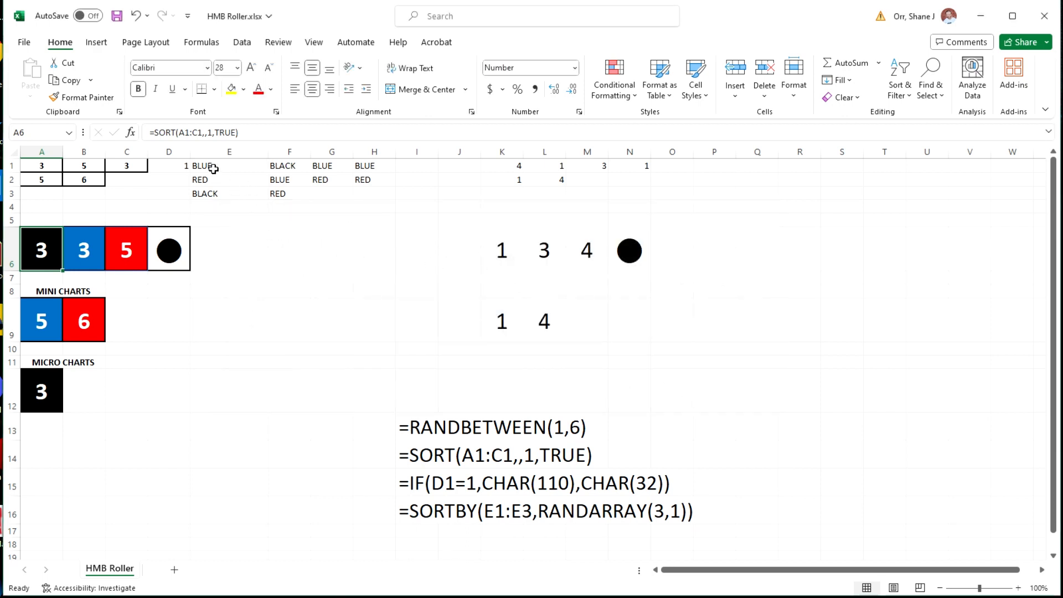
Step: Enter the colour list BLUE, RED and BLACK in cells O1:O3, matching the original list in E1:E3
{"action": "left_click_drag", "start_coordinate": [214, 167], "coordinate": [361, 188]}
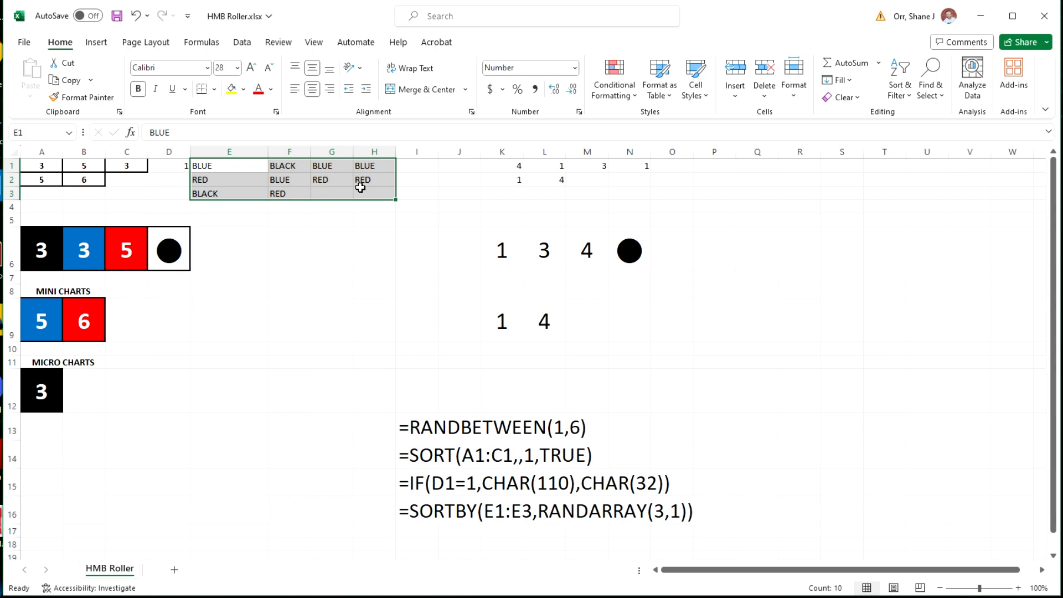
{"action": "left_click_drag", "start_coordinate": [217, 165], "coordinate": [222, 191]}
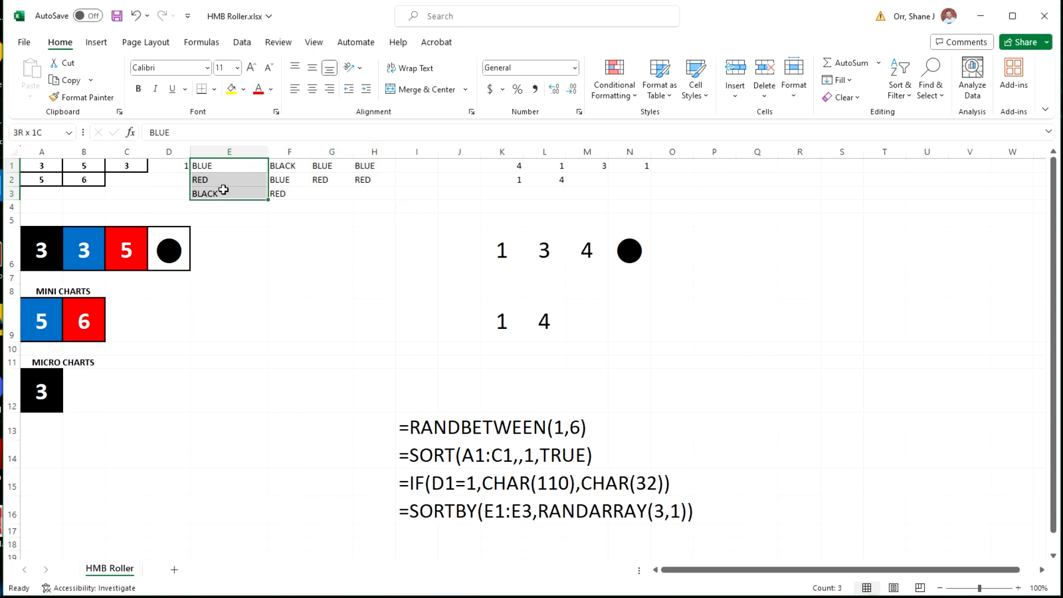
{"action": "left_click", "coordinate": [674, 169]}
{"action": "type", "text": "BLU"}
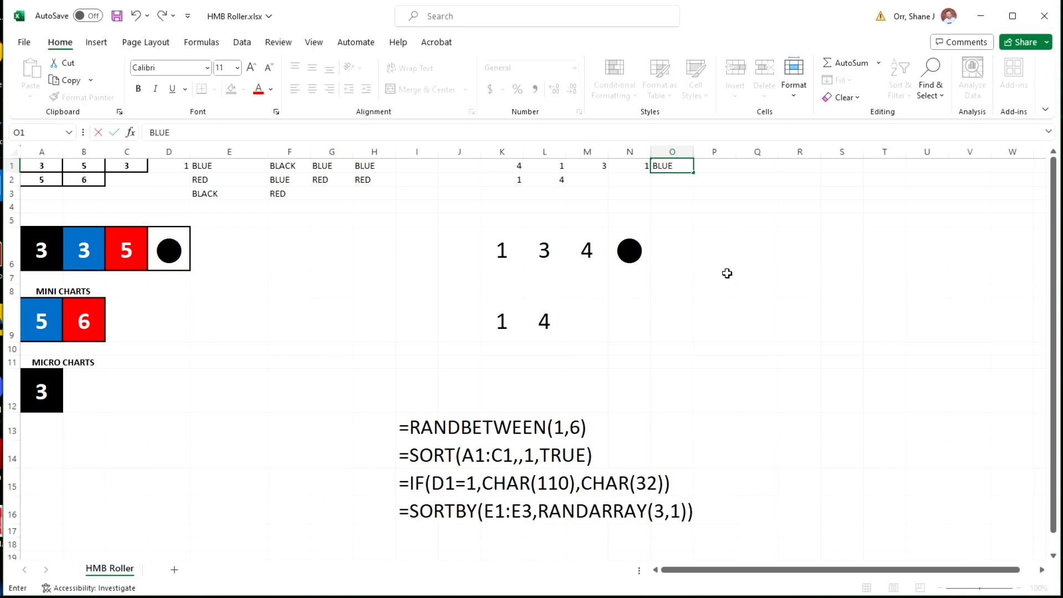
{"action": "type", "text": "E"}
{"action": "key", "text": "Return"}
{"action": "type", "text": "RED"}
{"action": "key", "text": "Return"}
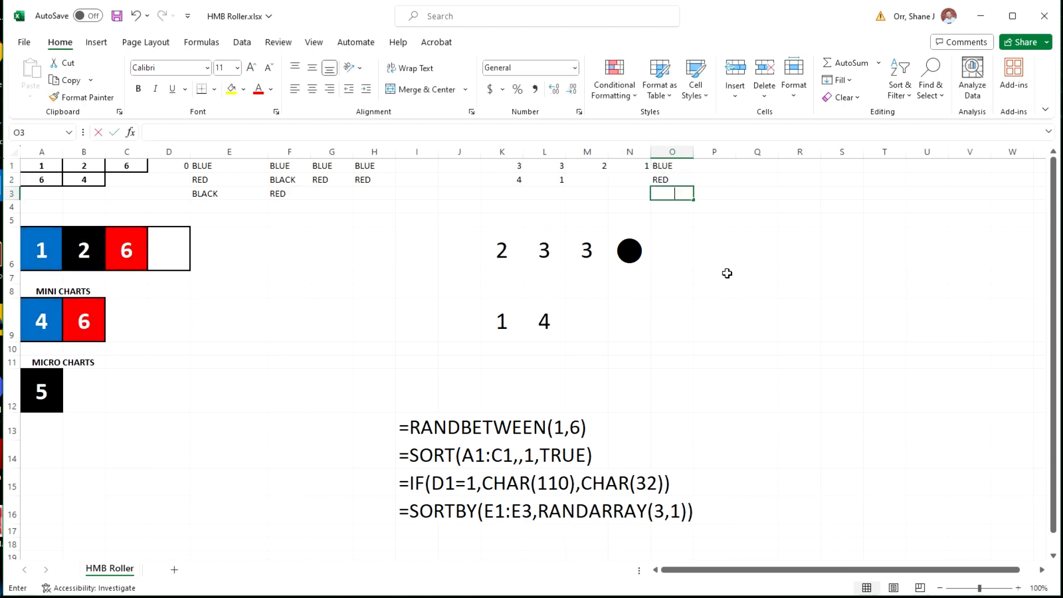
{"action": "type", "text": "BLACK"}
{"action": "key", "text": "Tab"}
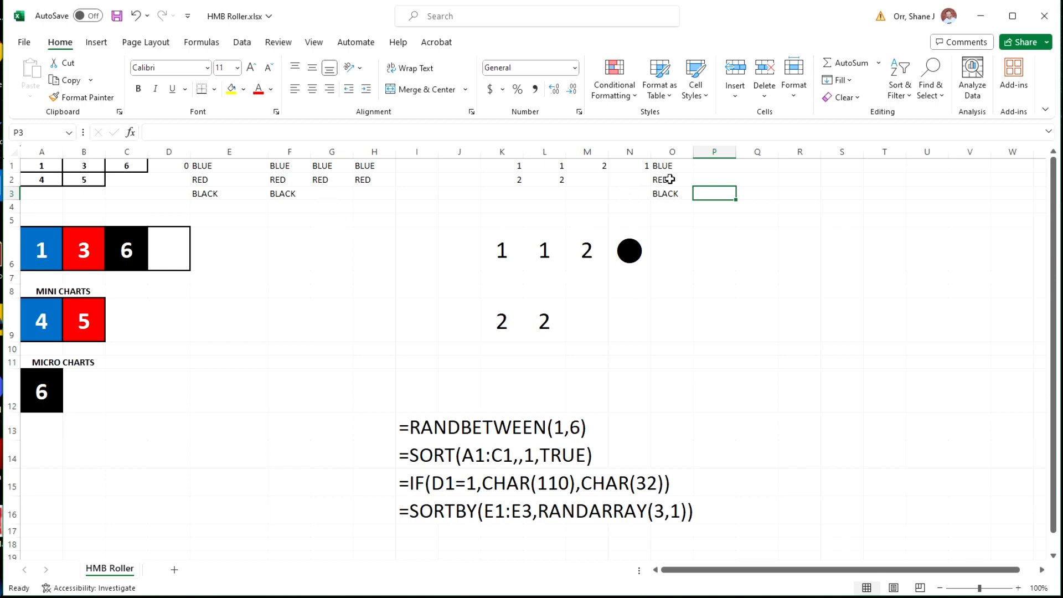
Step: Enter the formula =SORTBY(O1:O3,RANDARRAY(3,1)) in cell P1 to shuffle the three colours, modelled on the formula in F1
{"action": "left_click_drag", "start_coordinate": [671, 169], "coordinate": [670, 195]}
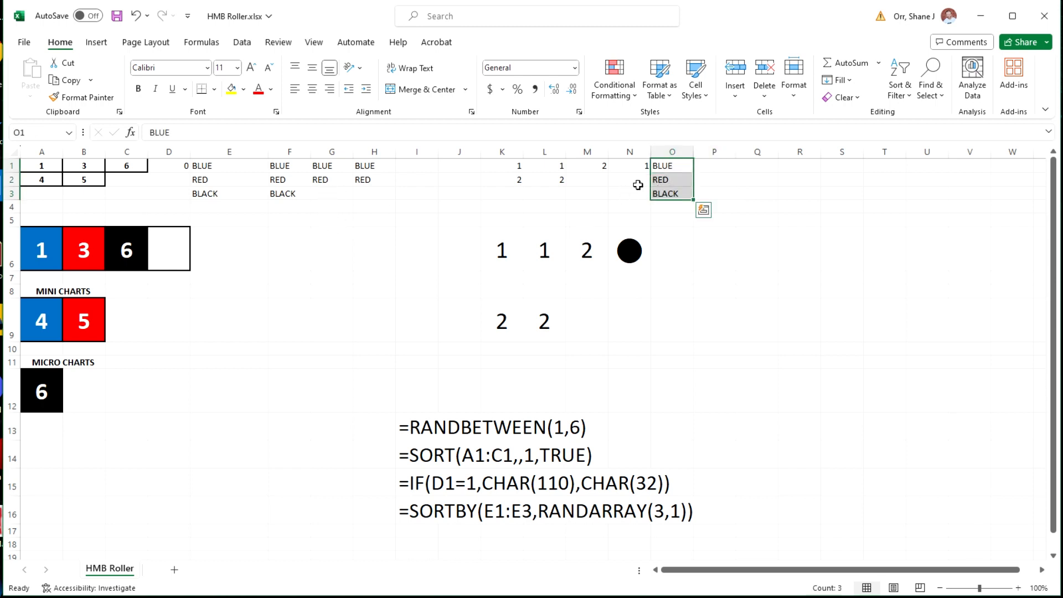
{"action": "left_click", "coordinate": [276, 165]}
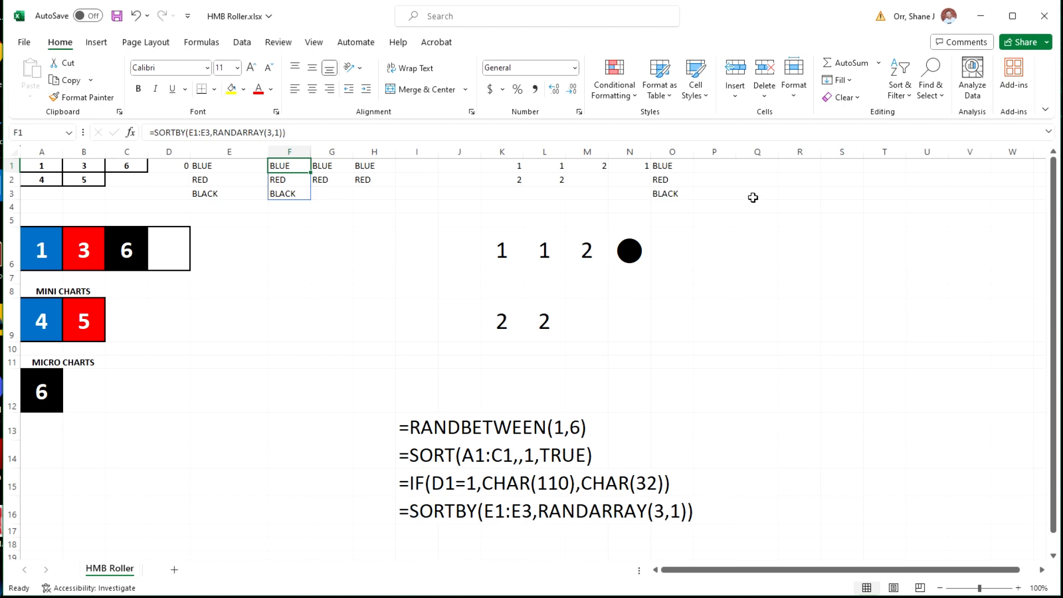
{"action": "left_click", "coordinate": [721, 166]}
{"action": "type", "text": "=S"}
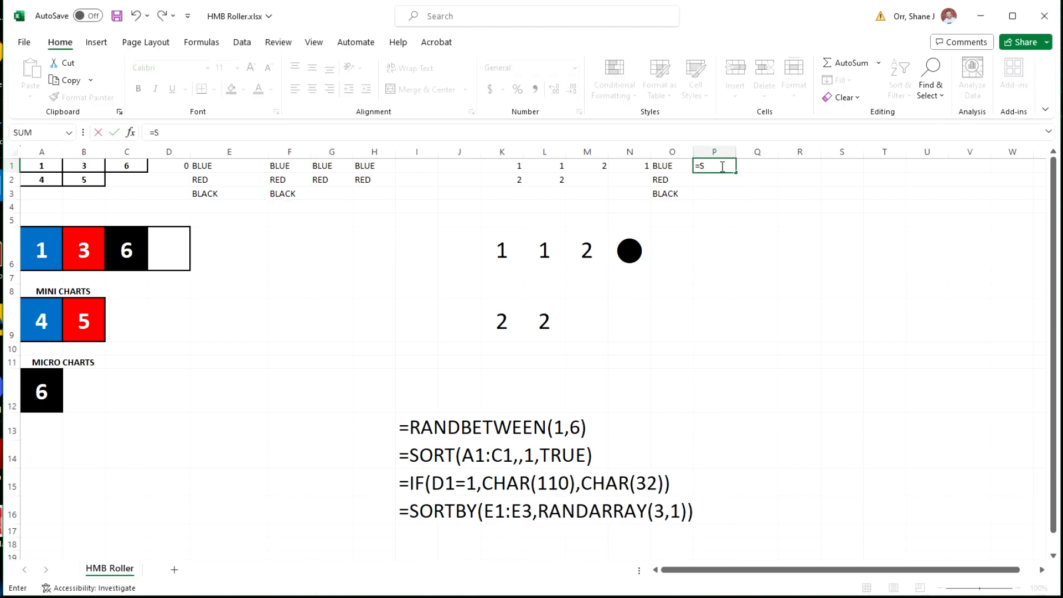
{"action": "type", "text": "ORTBY"}
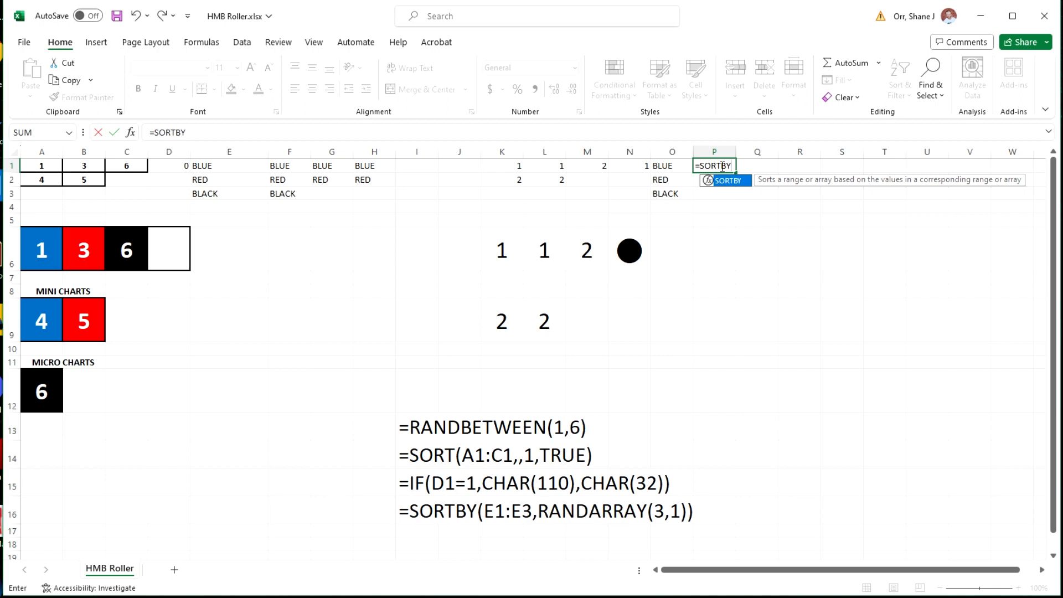
{"action": "type", "text": "("}
{"action": "left_click_drag", "start_coordinate": [660, 166], "coordinate": [668, 193]}
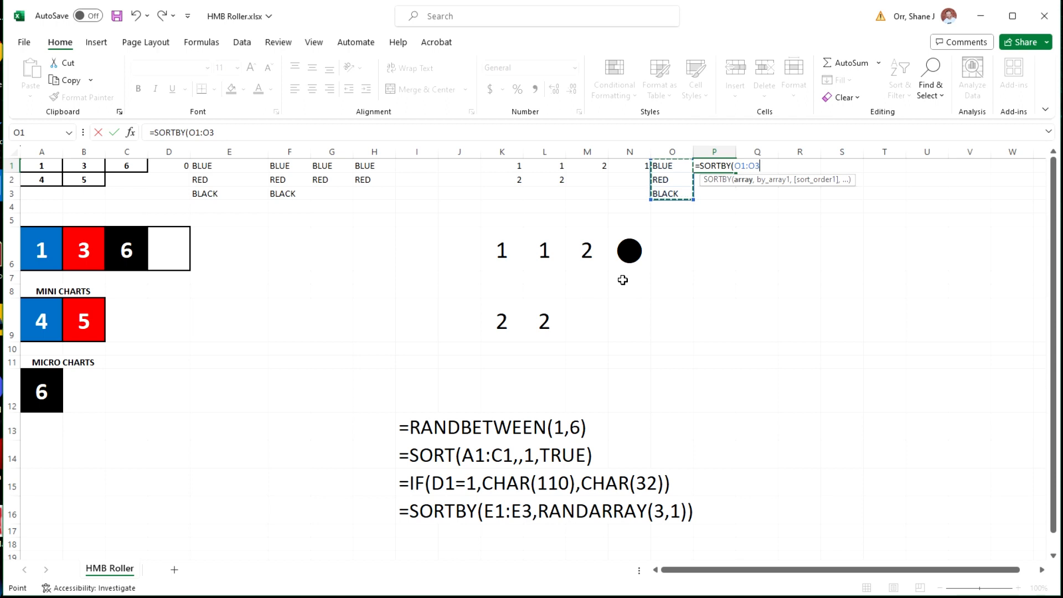
{"action": "type", "text": ",R"}
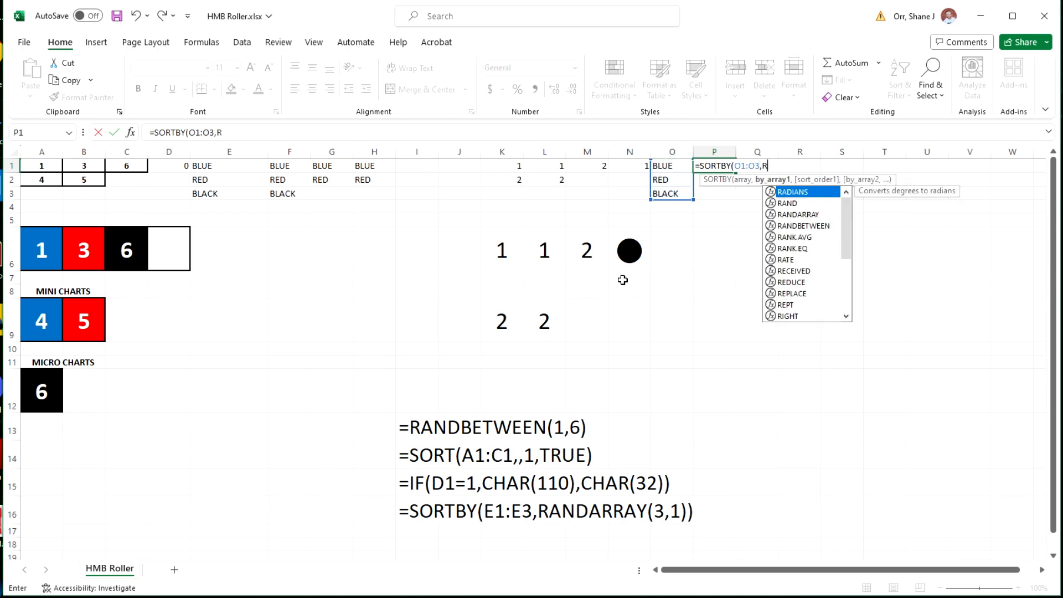
{"action": "type", "text": "ANDARRAY"}
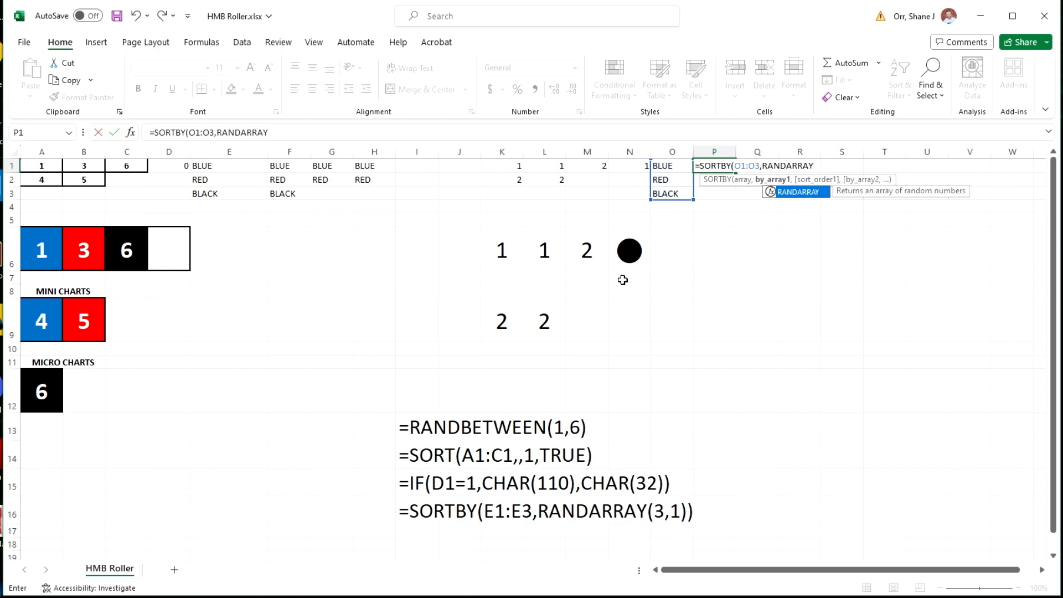
{"action": "type", "text": "("}
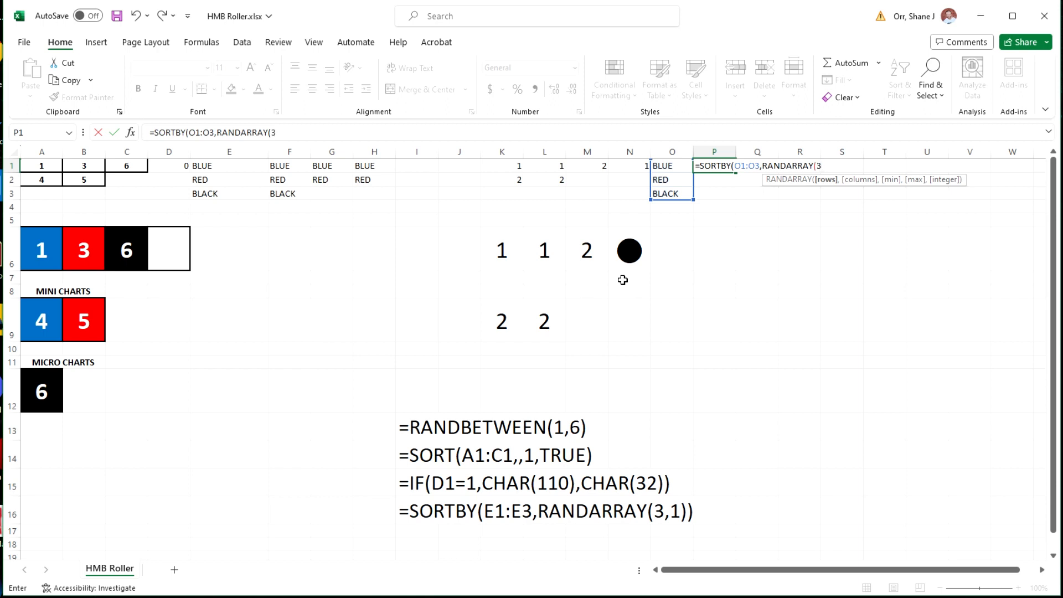
{"action": "type", "text": "3,"}
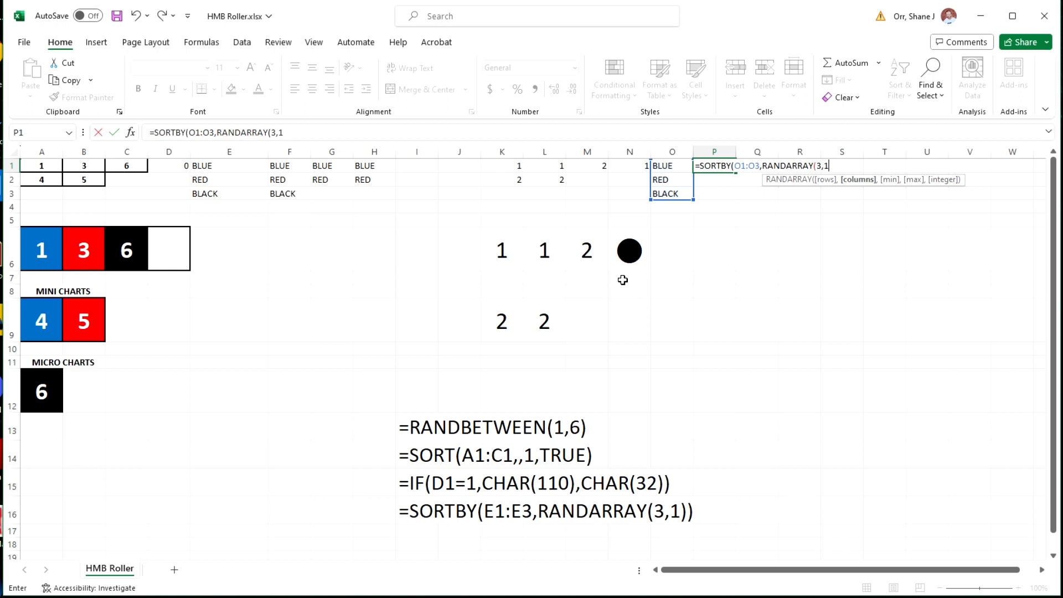
{"action": "type", "text": "1)"}
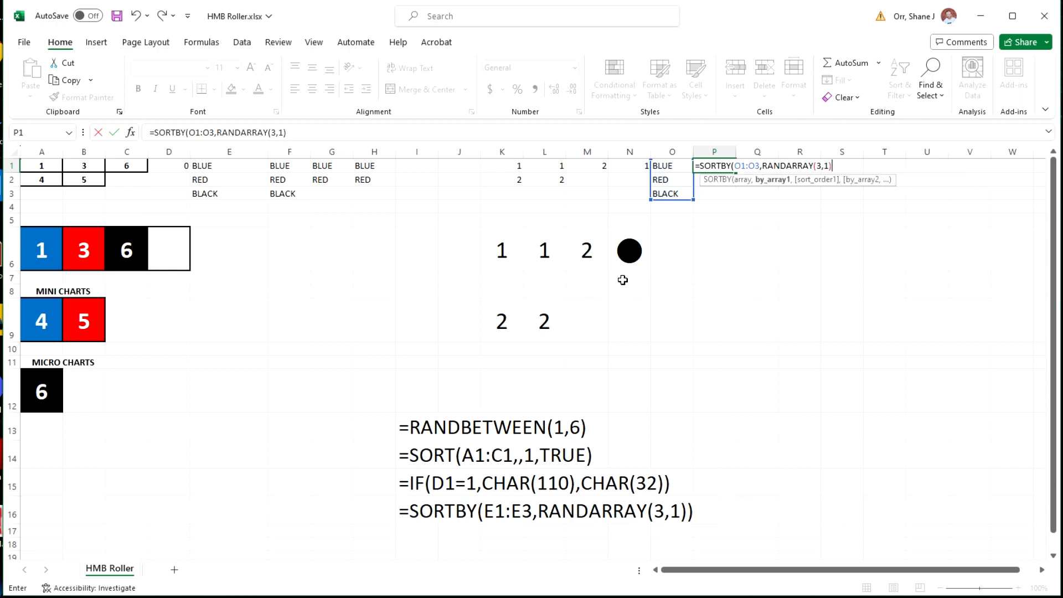
{"action": "type", "text": ")"}
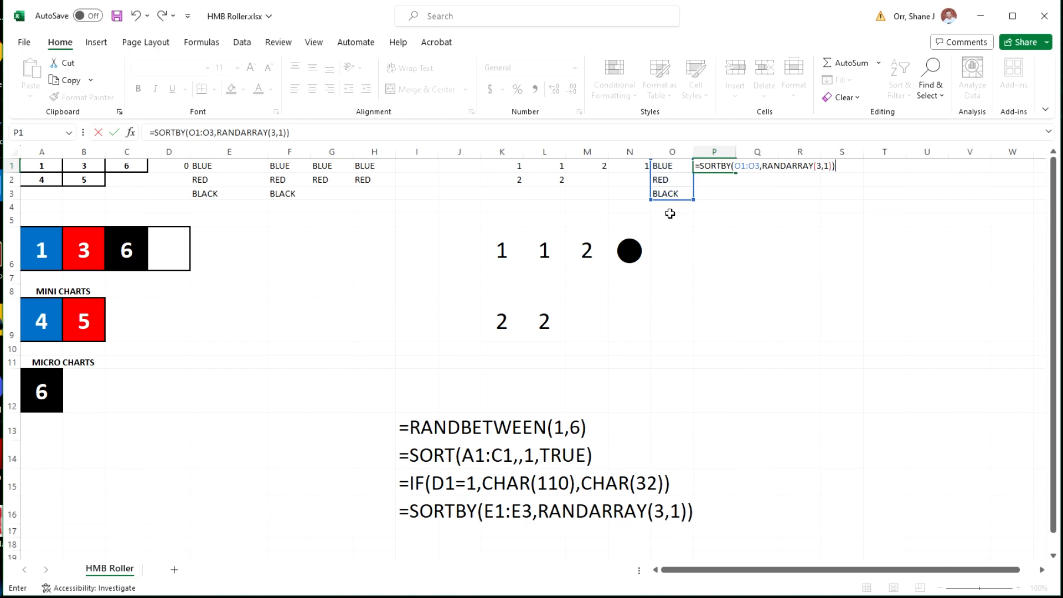
{"action": "key", "text": "Return"}
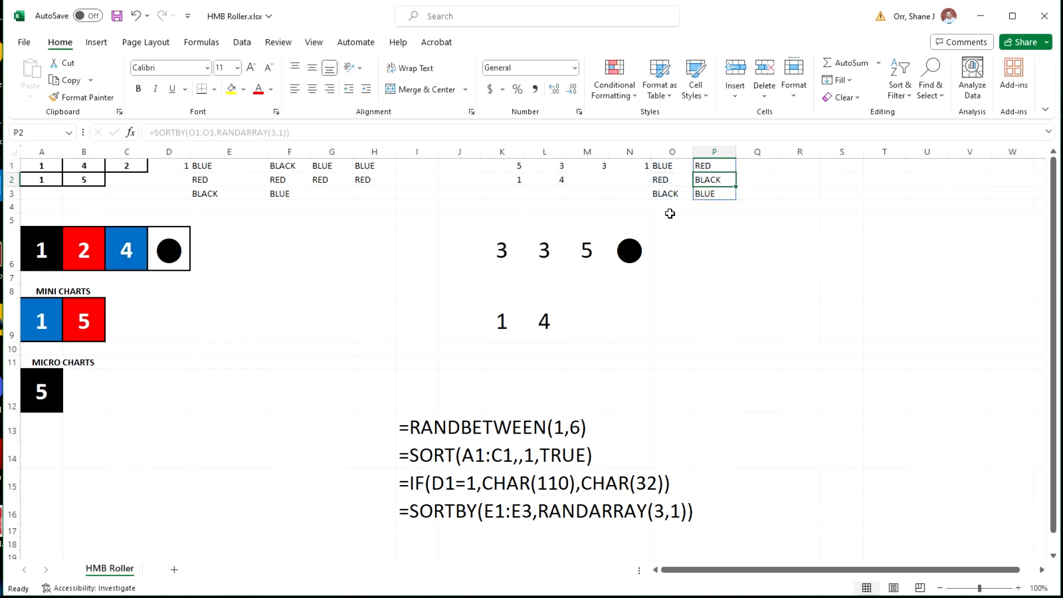
{"action": "left_click", "coordinate": [724, 165]}
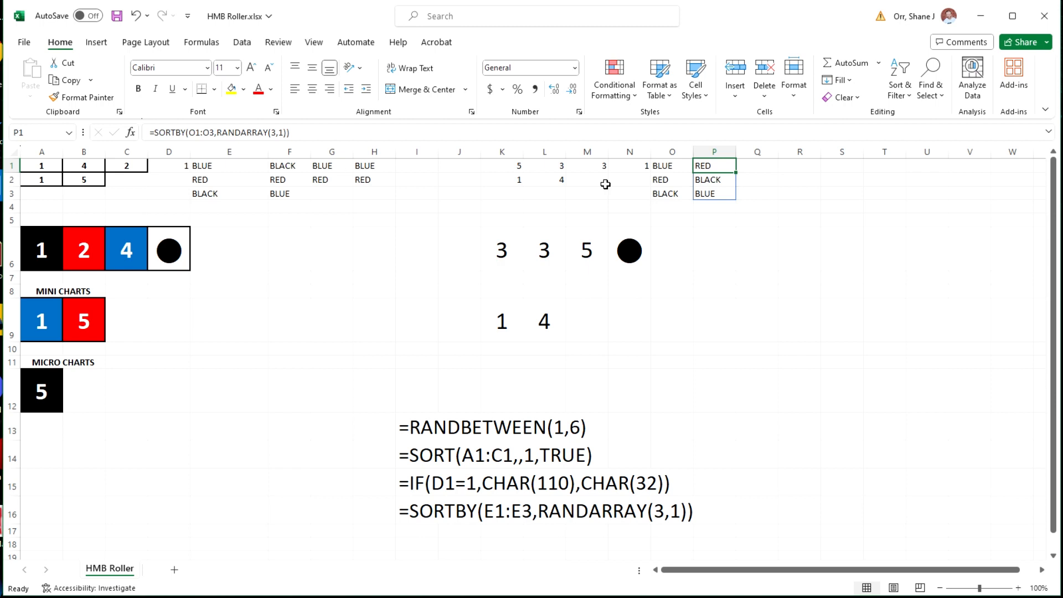
Step: Enter the two-colour list BLUE and RED in cells Q1:Q2
{"action": "left_click", "coordinate": [771, 168]}
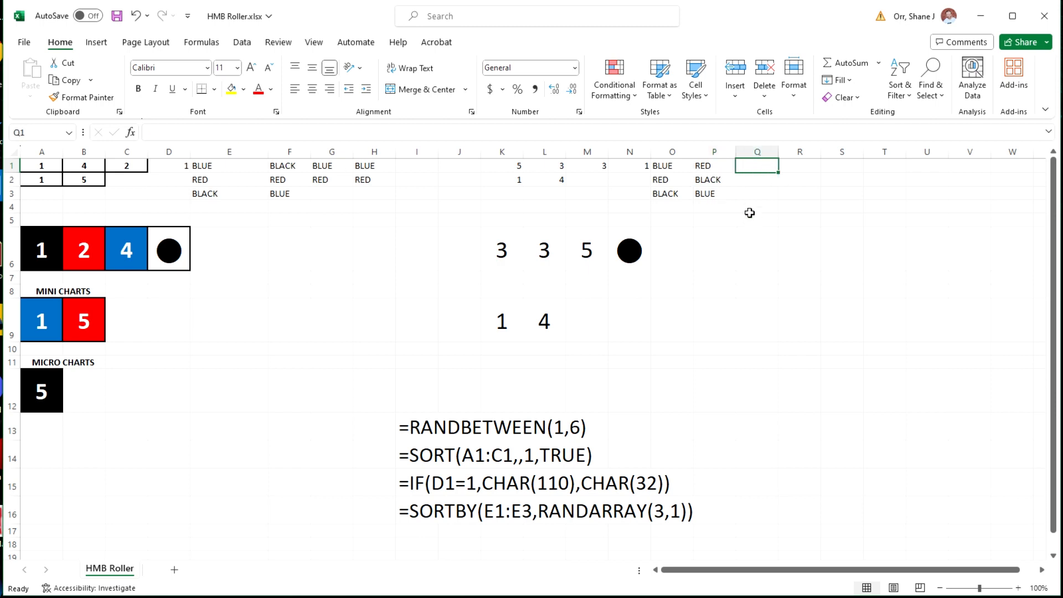
{"action": "type", "text": "BLUE"}
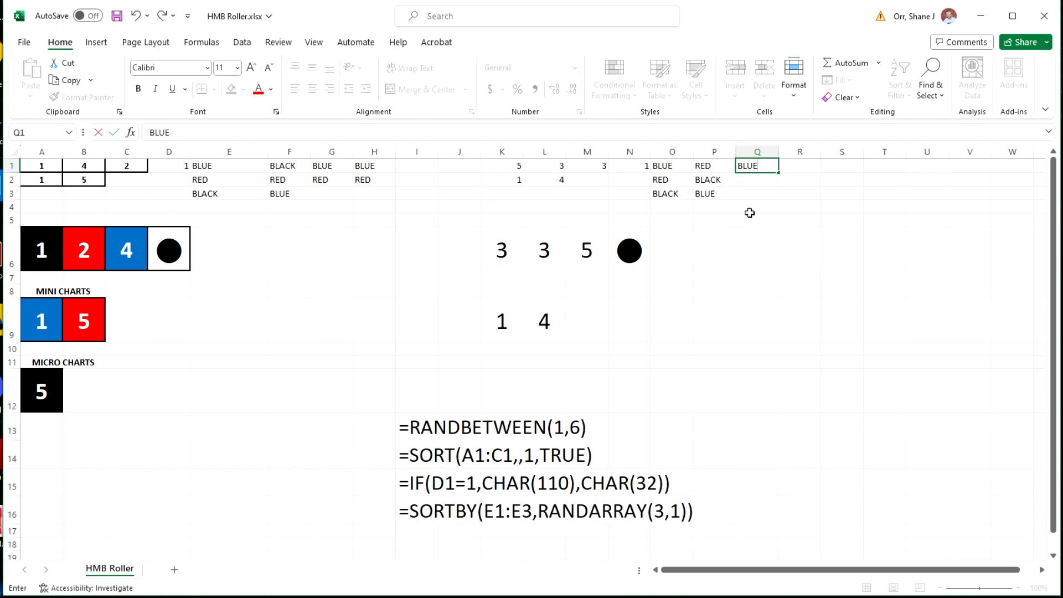
{"action": "key", "text": "Return"}
{"action": "type", "text": "RED"}
{"action": "key", "text": "Tab"}
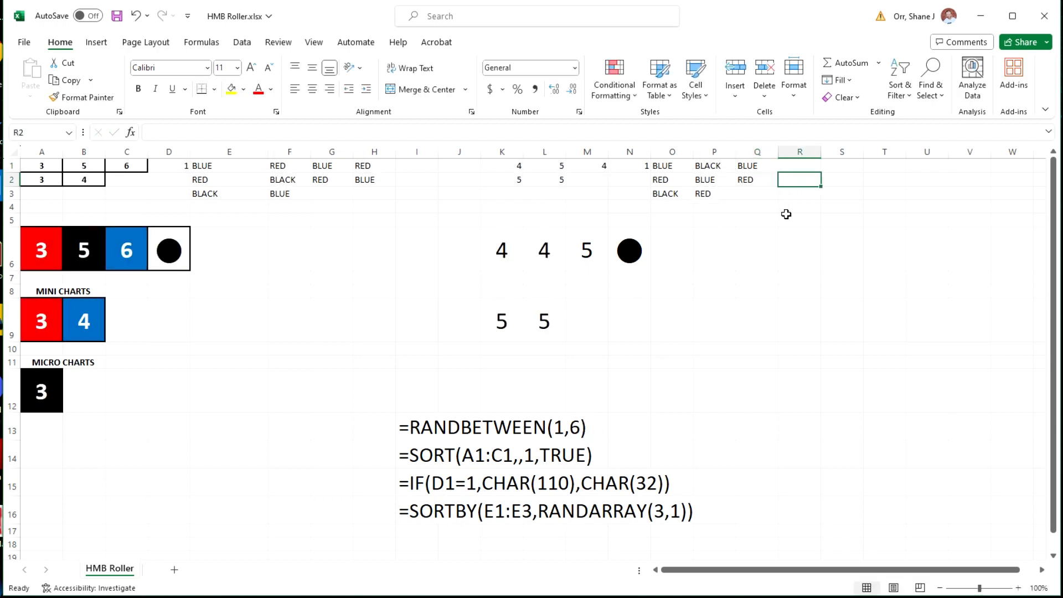
Step: Enter the formula =SORTBY(Q1:Q2,RANDARRAY(2,1)) in cell R1 to shuffle the two-colour list
{"action": "left_click", "coordinate": [789, 168]}
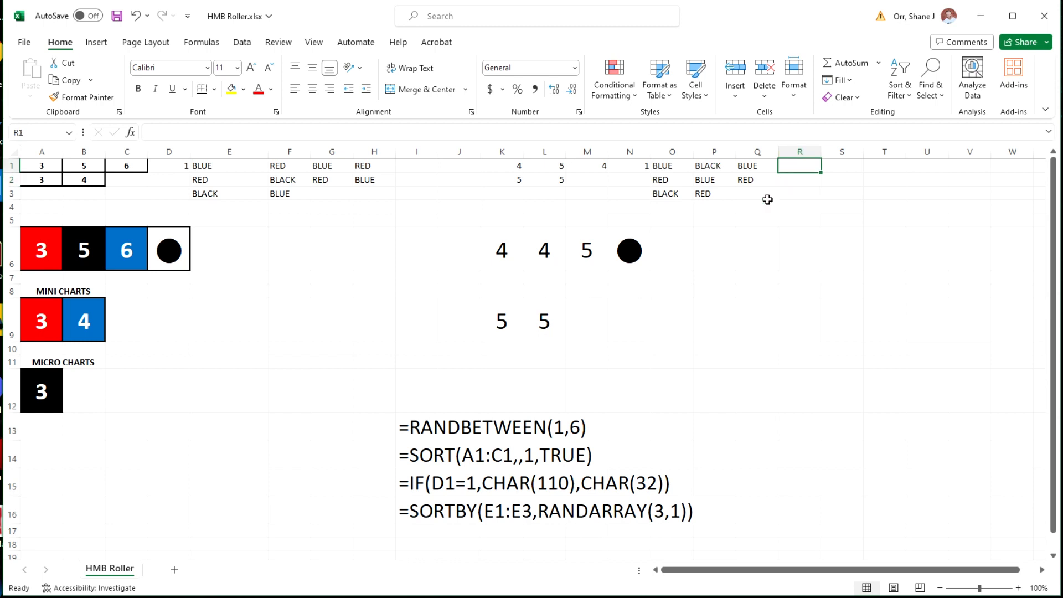
{"action": "type", "text": "=SORT"}
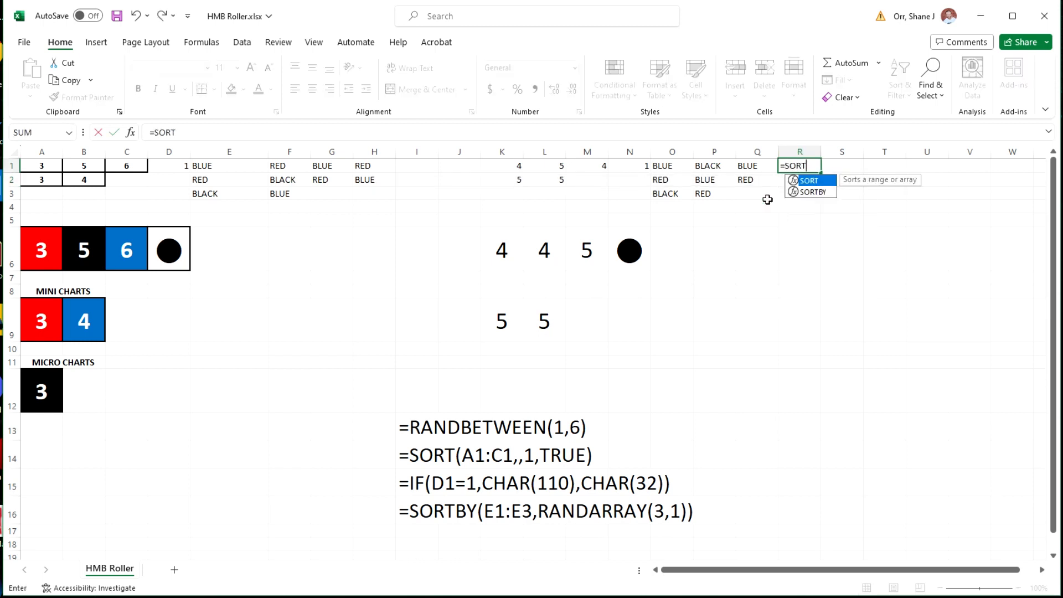
{"action": "type", "text": "BY("}
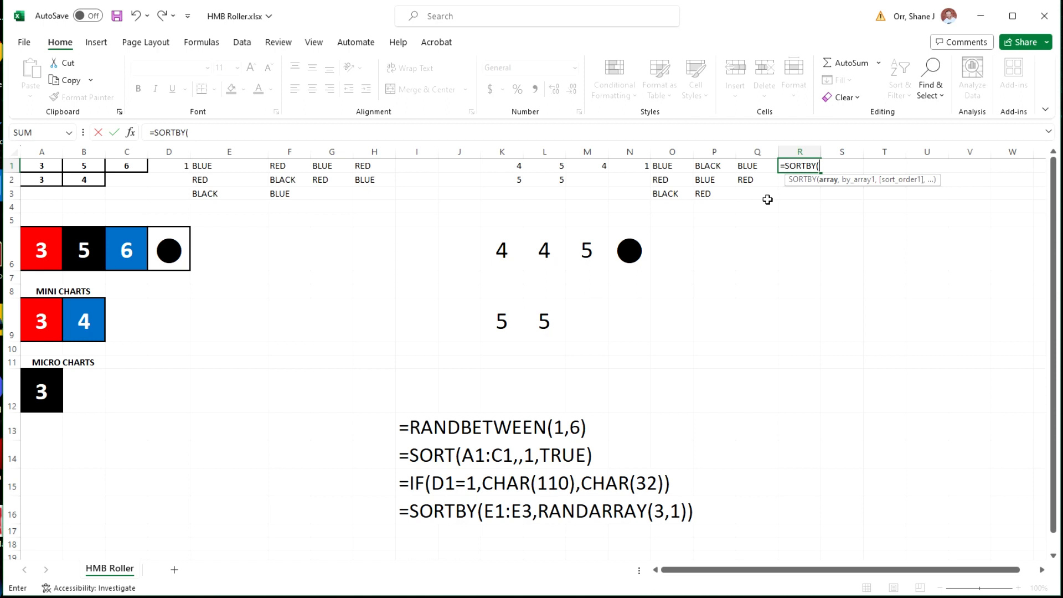
{"action": "left_click_drag", "start_coordinate": [760, 168], "coordinate": [762, 178]}
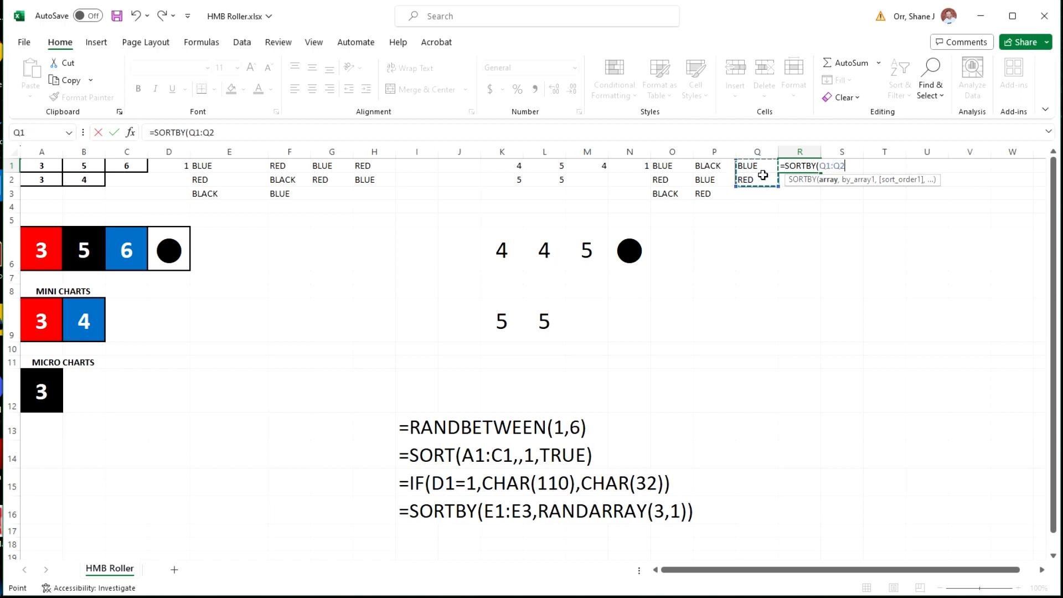
{"action": "type", "text": ",RANDARRAY("}
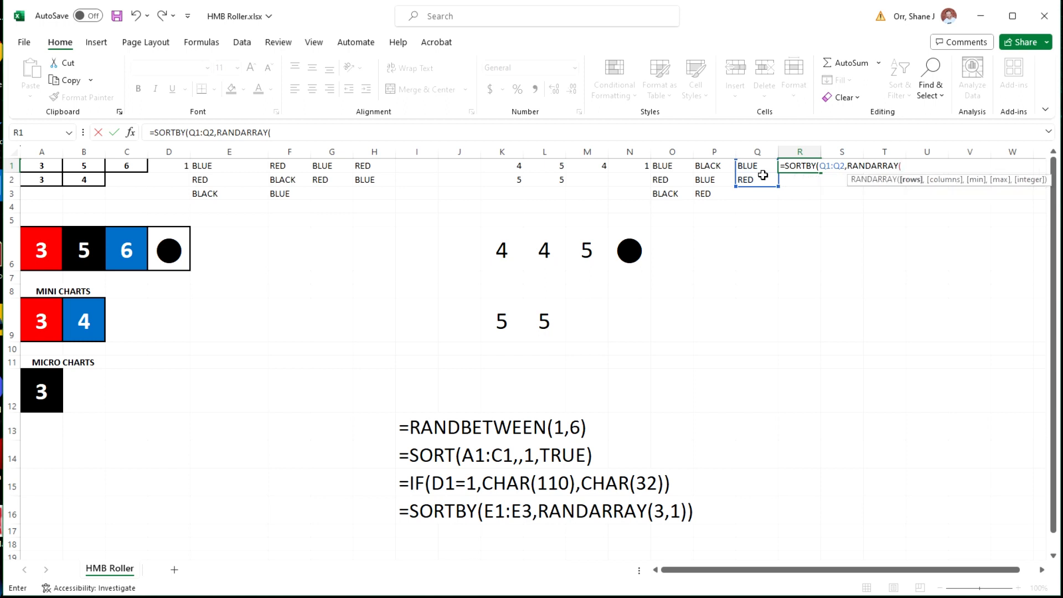
{"action": "type", "text": "2,1)"}
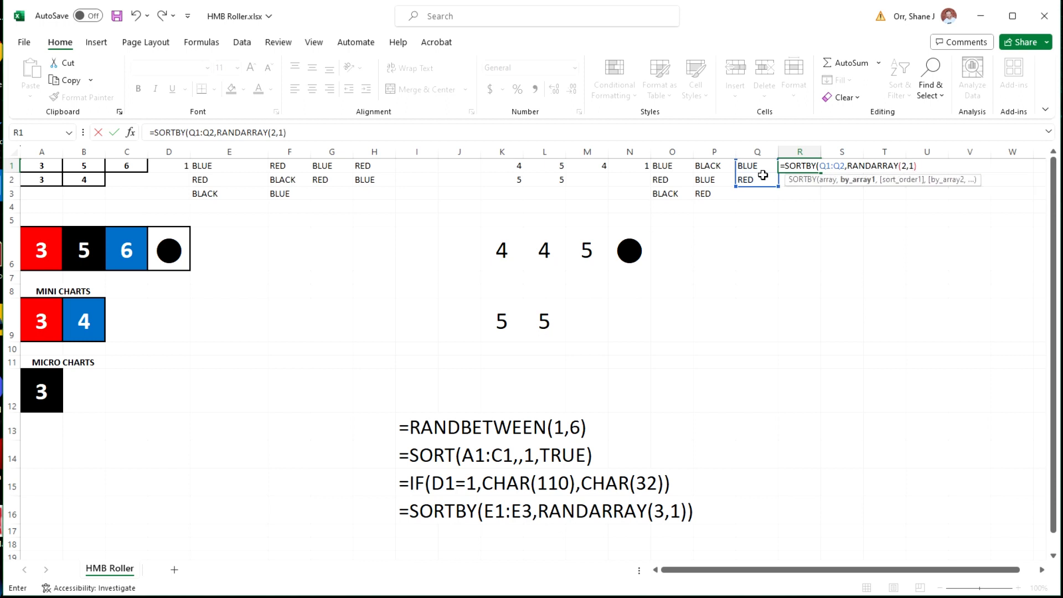
{"action": "type", "text": ")"}
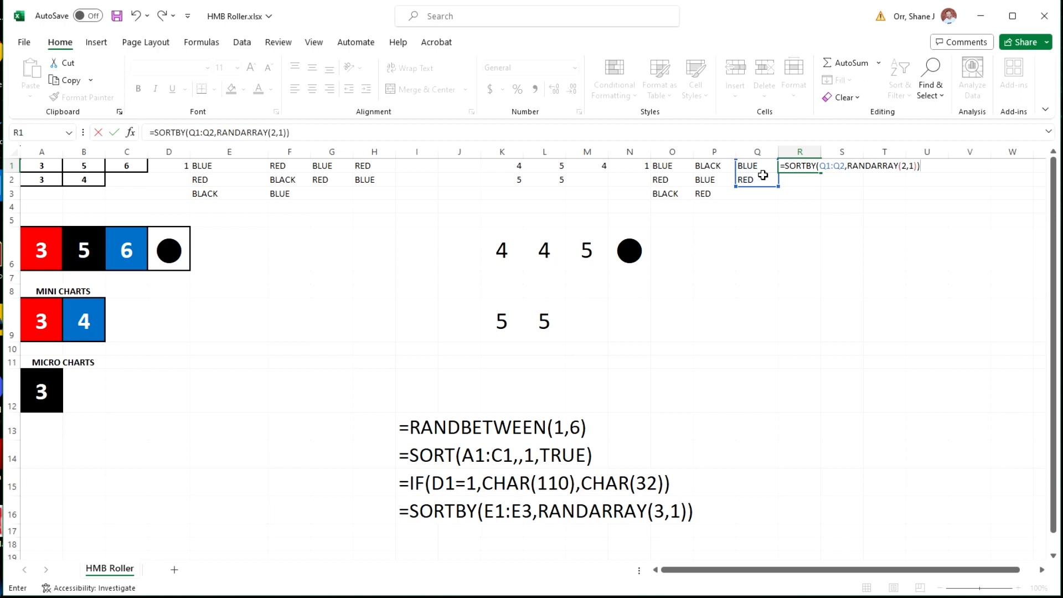
{"action": "key", "text": "Return"}
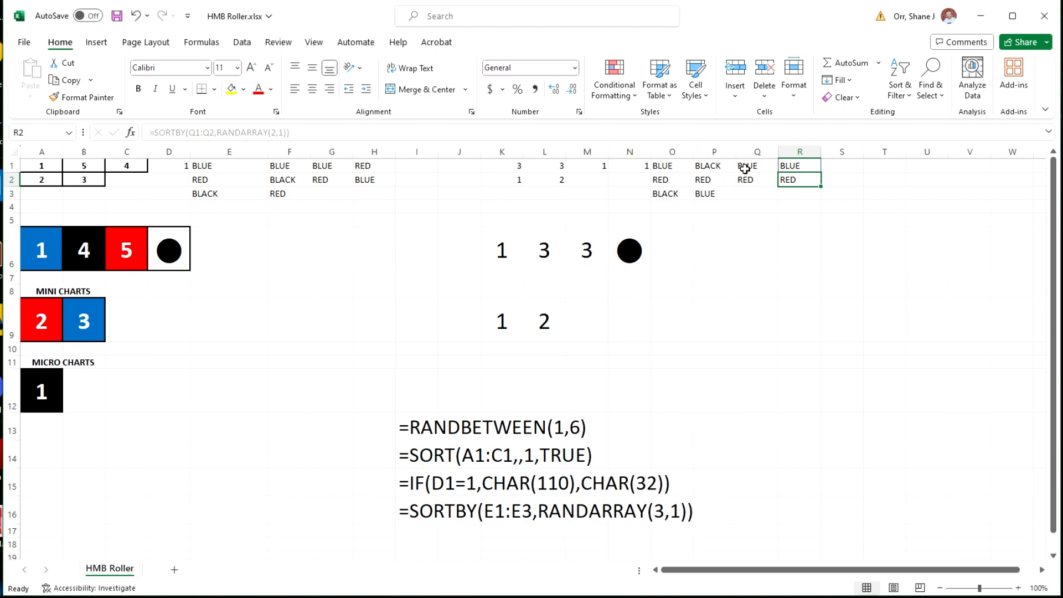
Step: Examine the conditional formatting rules of cell A6 as the model for cell K6, leaving the rules manager without making changes
{"action": "mouse_move", "coordinate": [502, 251]}
{"action": "left_mouse_down"}
{"action": "mouse_move", "coordinate": [586, 250]}
{"action": "mouse_move", "coordinate": [521, 253]}
{"action": "left_mouse_up"}
{"action": "left_click", "coordinate": [653, 324]}
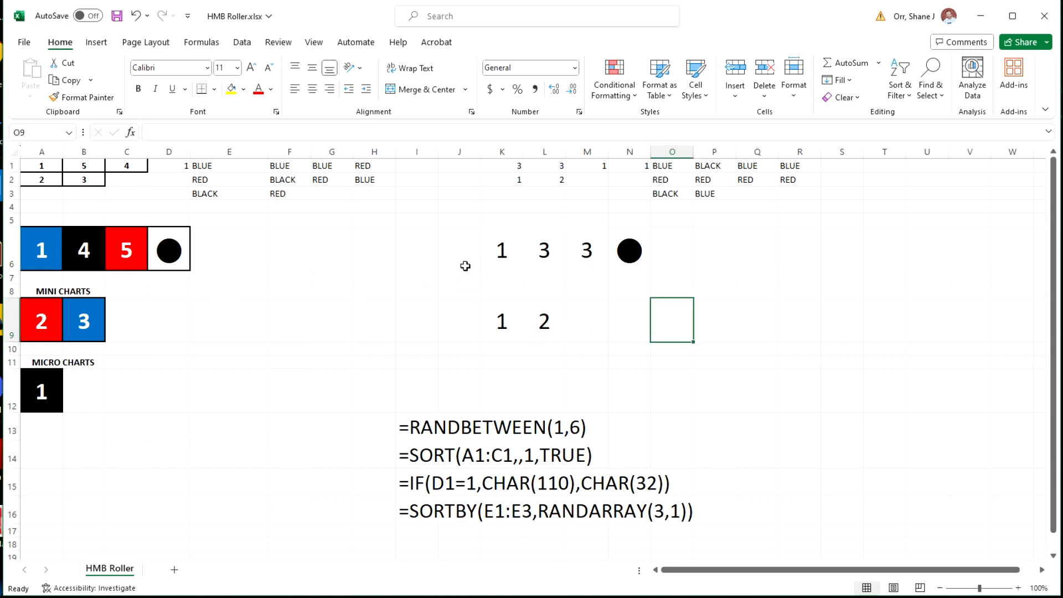
{"action": "left_click", "coordinate": [504, 250]}
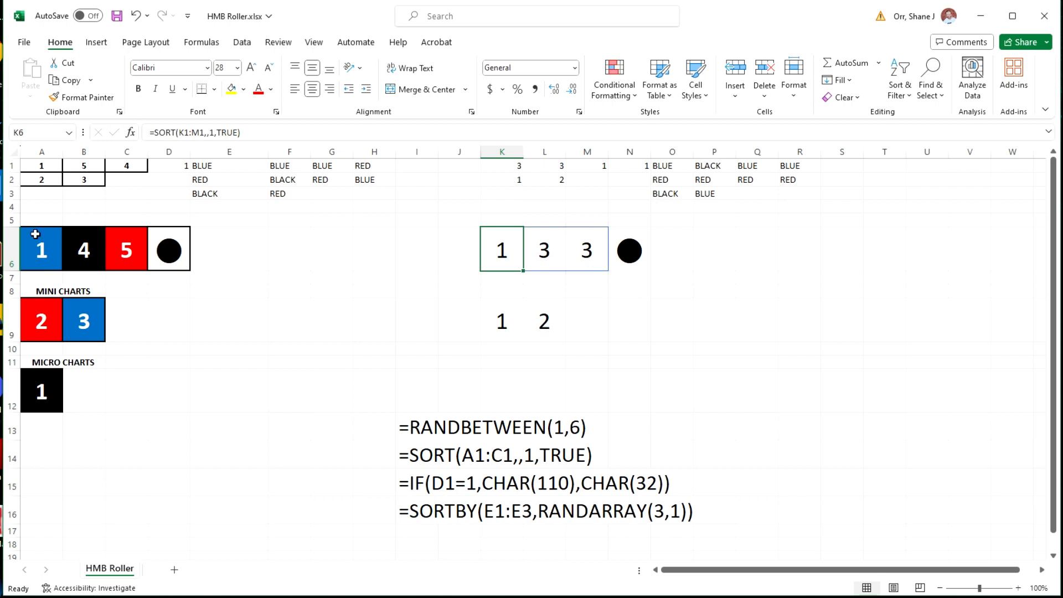
{"action": "left_click", "coordinate": [47, 250]}
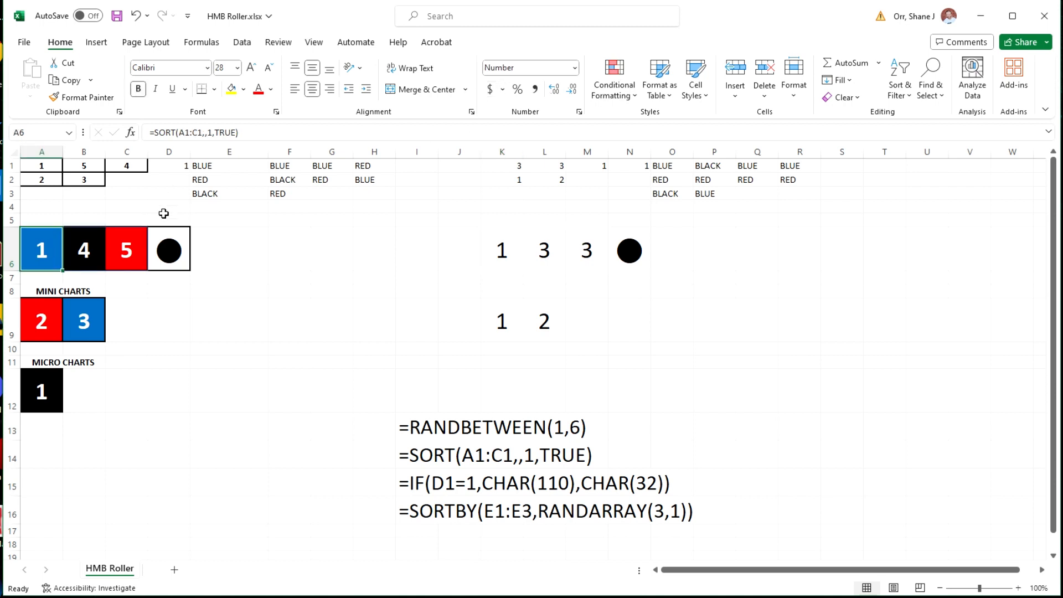
{"action": "left_click", "coordinate": [612, 84]}
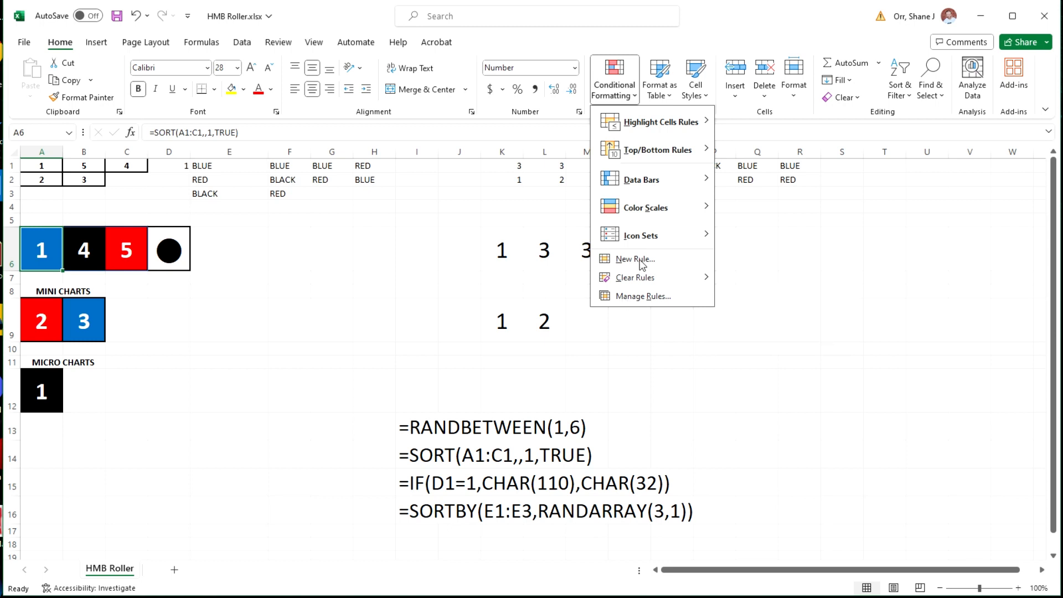
{"action": "left_click", "coordinate": [634, 297]}
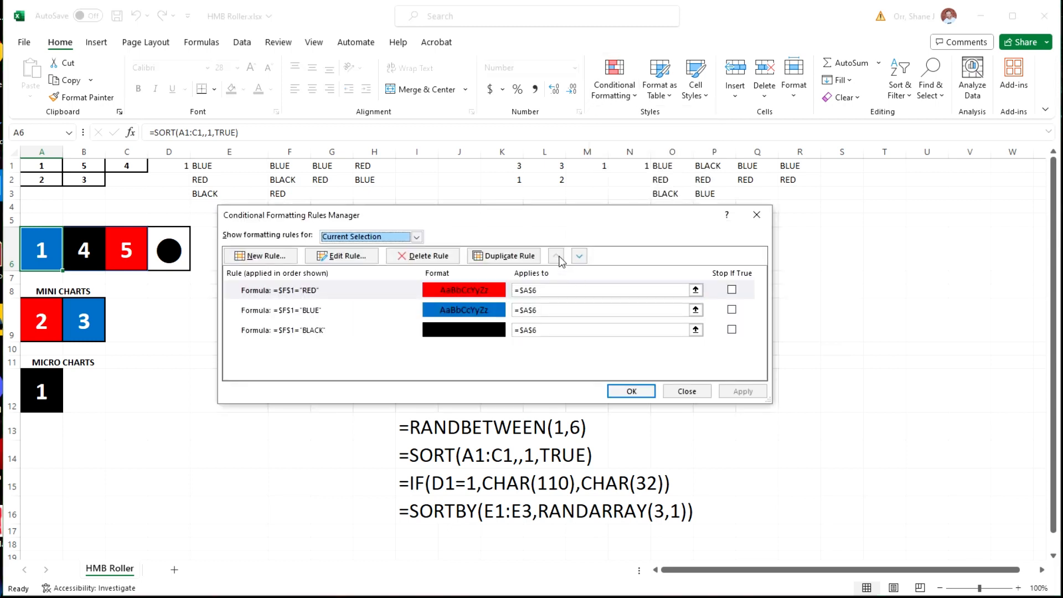
{"action": "left_click_drag", "start_coordinate": [548, 215], "coordinate": [703, 185]}
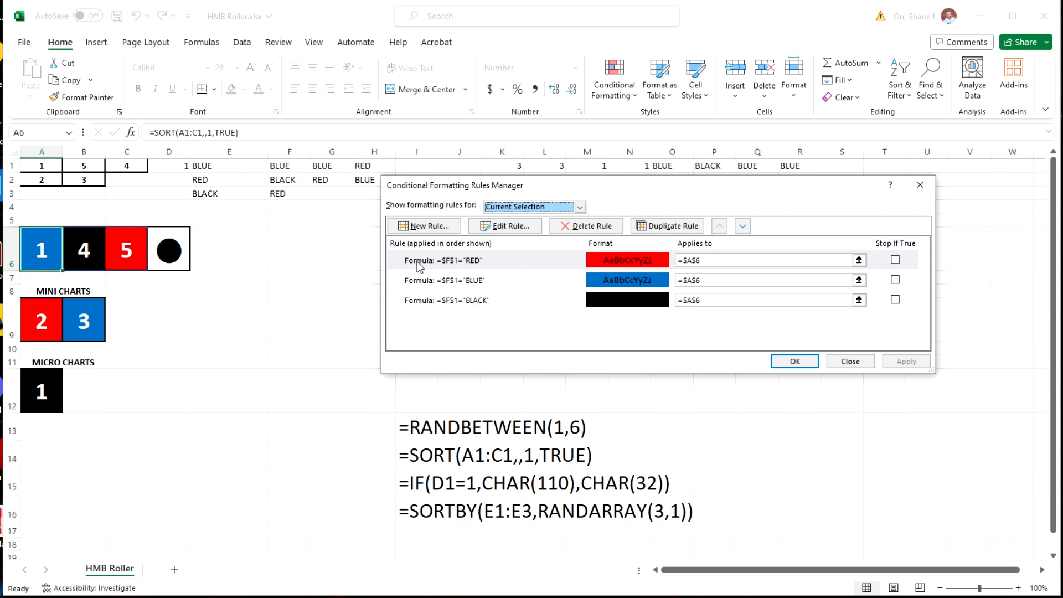
{"action": "left_click_drag", "start_coordinate": [554, 187], "coordinate": [524, 285]}
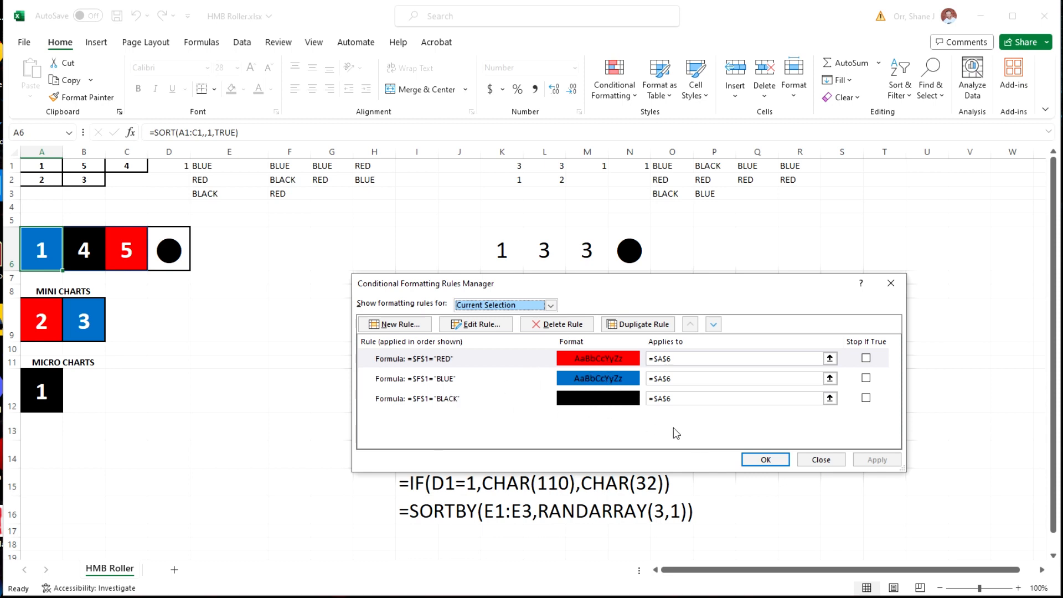
{"action": "left_click", "coordinate": [821, 460]}
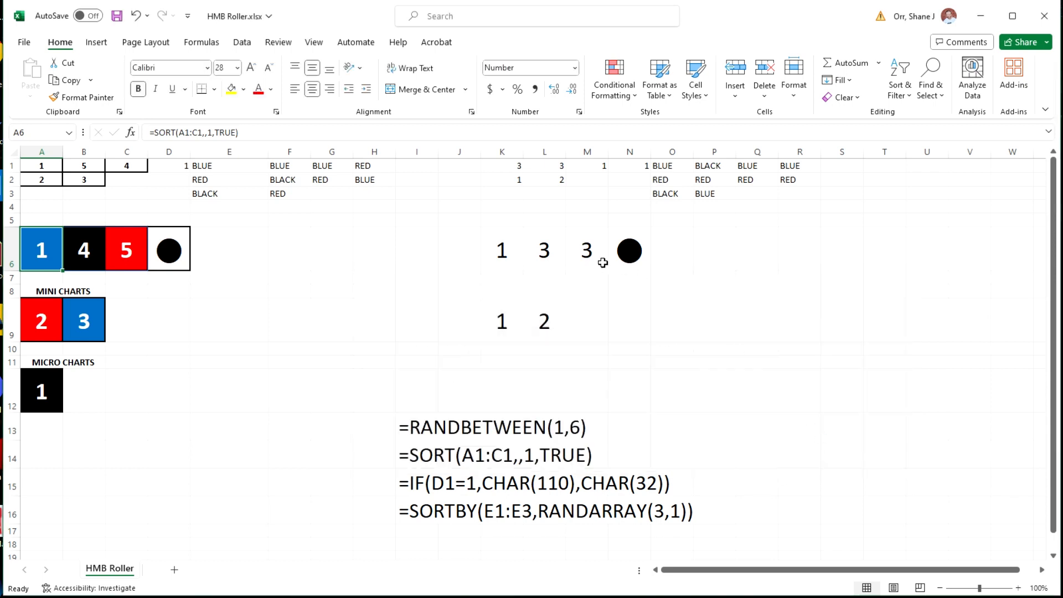
Step: Create a formula-based conditional formatting rule for cell K6 with the condition =$P$1="BLACK"
{"action": "left_click", "coordinate": [494, 246]}
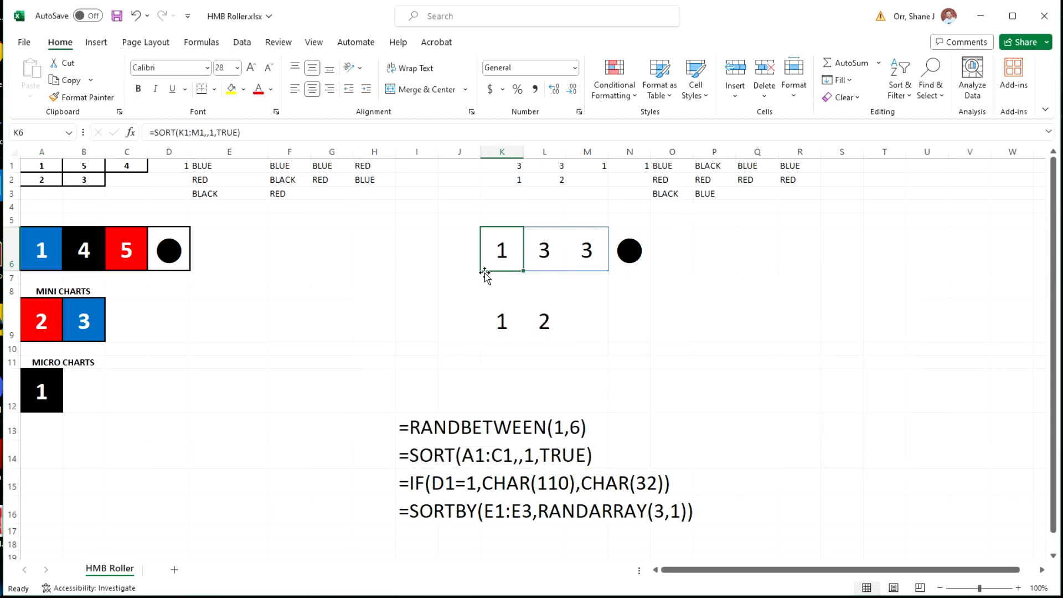
{"action": "left_click", "coordinate": [624, 78]}
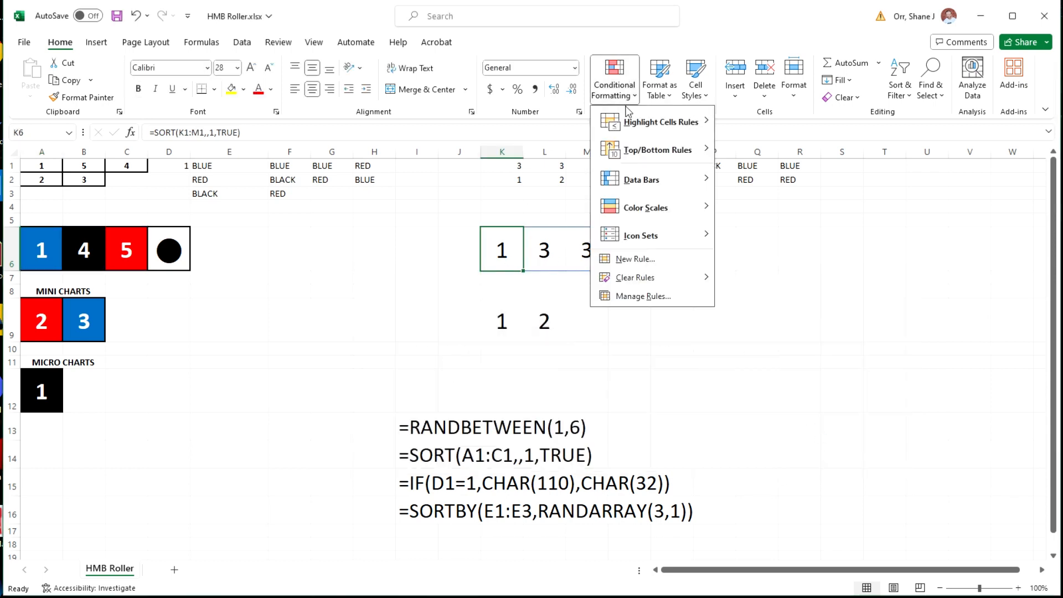
{"action": "left_click", "coordinate": [643, 297]}
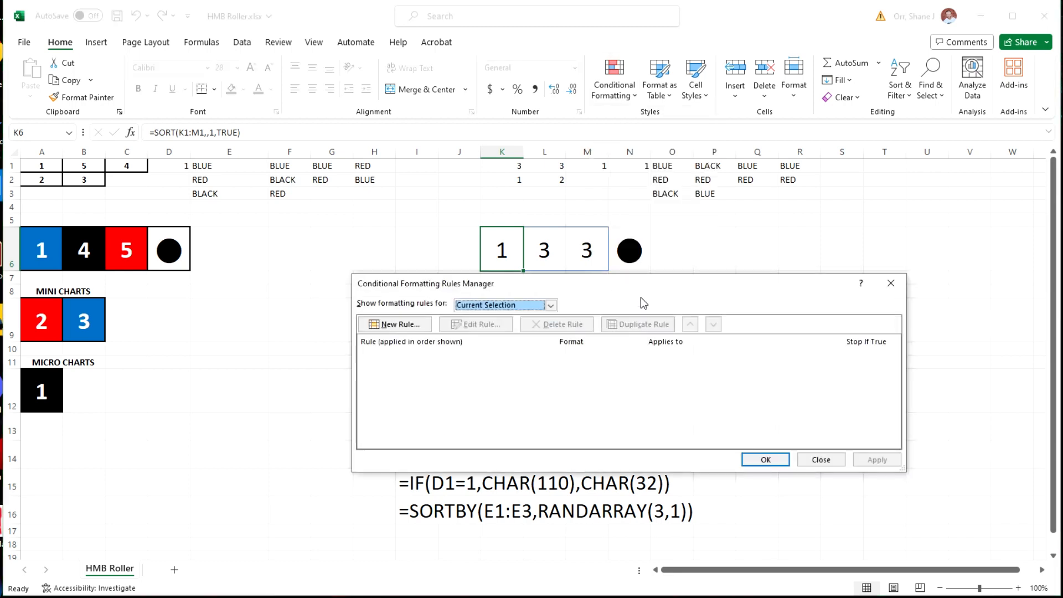
{"action": "left_click_drag", "start_coordinate": [637, 291], "coordinate": [637, 322]}
{"action": "left_click", "coordinate": [397, 357]}
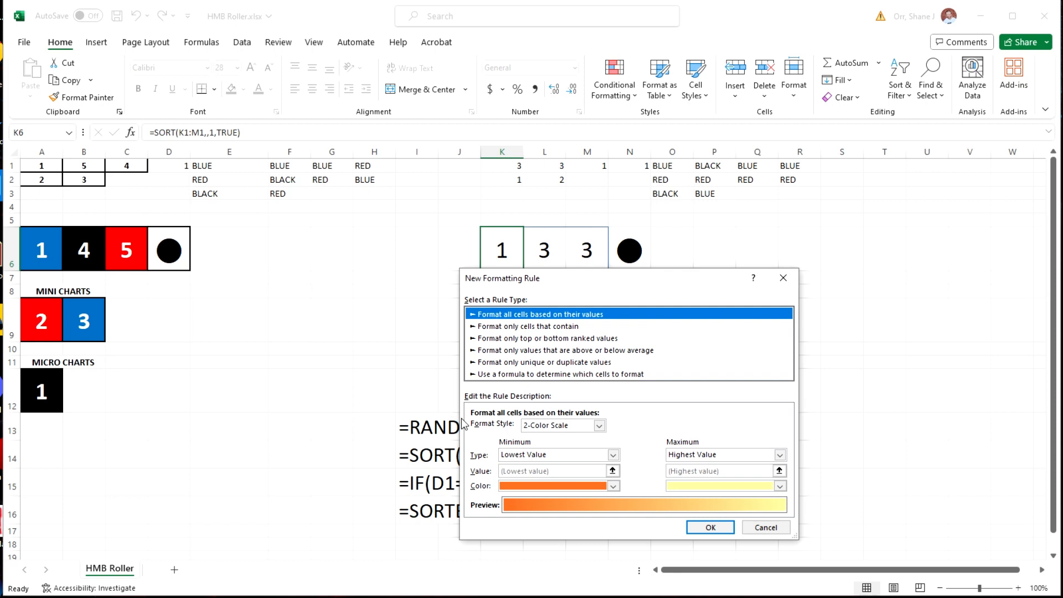
{"action": "left_click", "coordinate": [563, 375]}
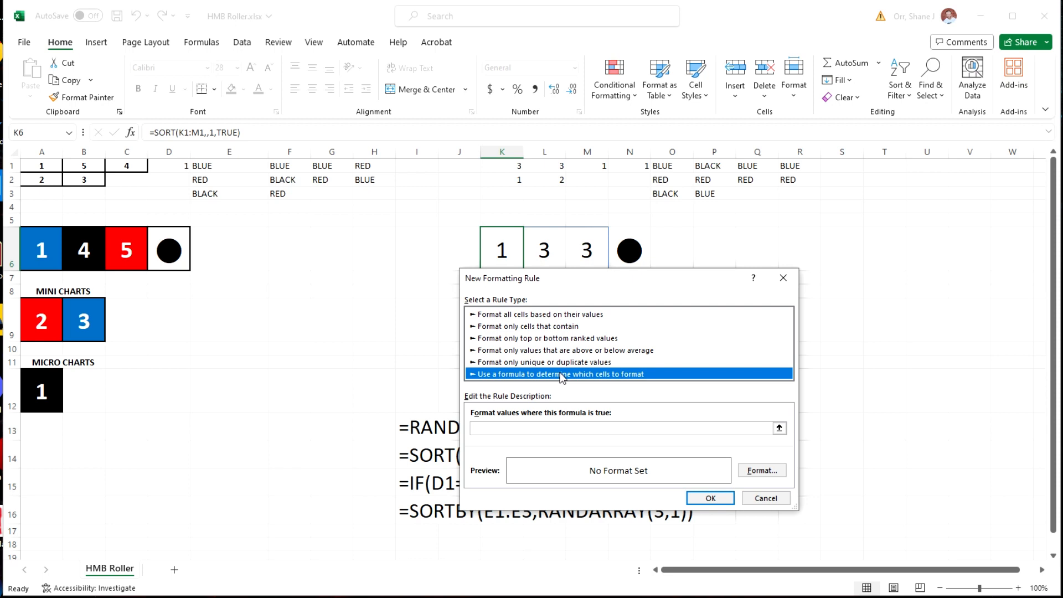
{"action": "left_click_drag", "start_coordinate": [611, 283], "coordinate": [609, 327]}
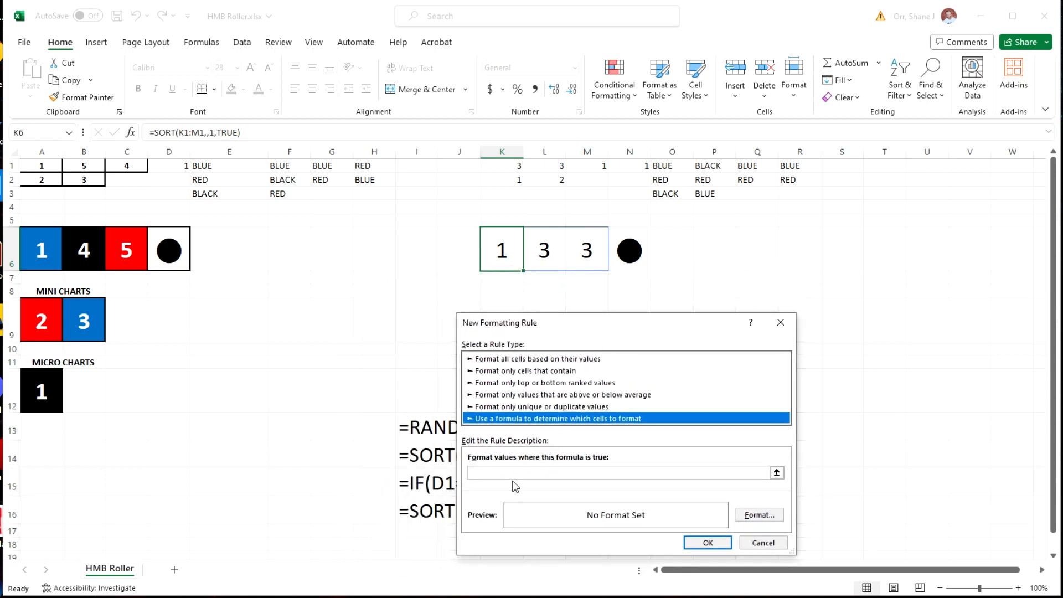
{"action": "left_click", "coordinate": [507, 472]}
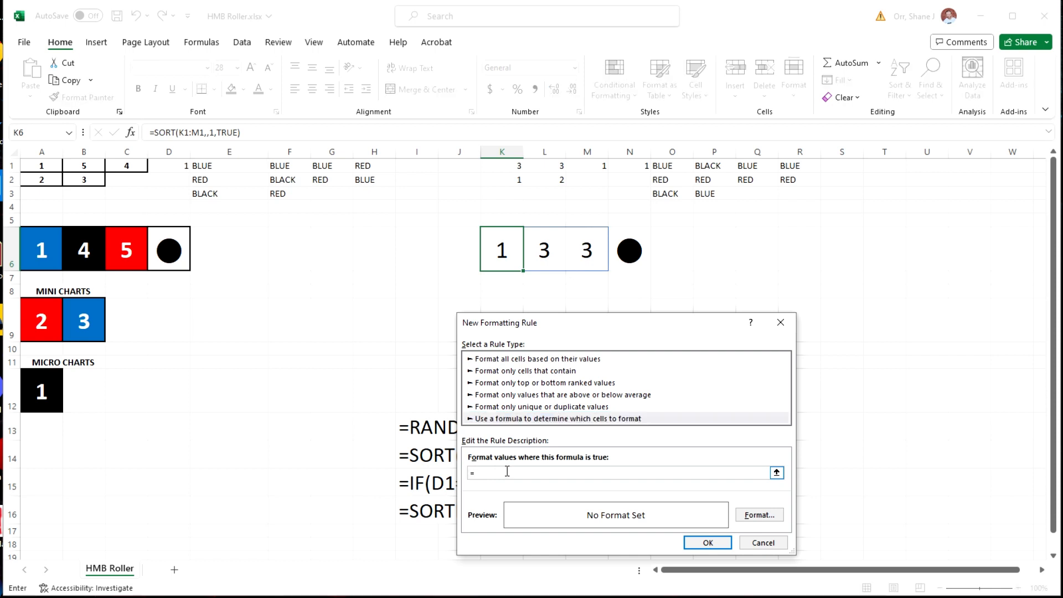
{"action": "type", "text": "="}
{"action": "left_click", "coordinate": [718, 165]}
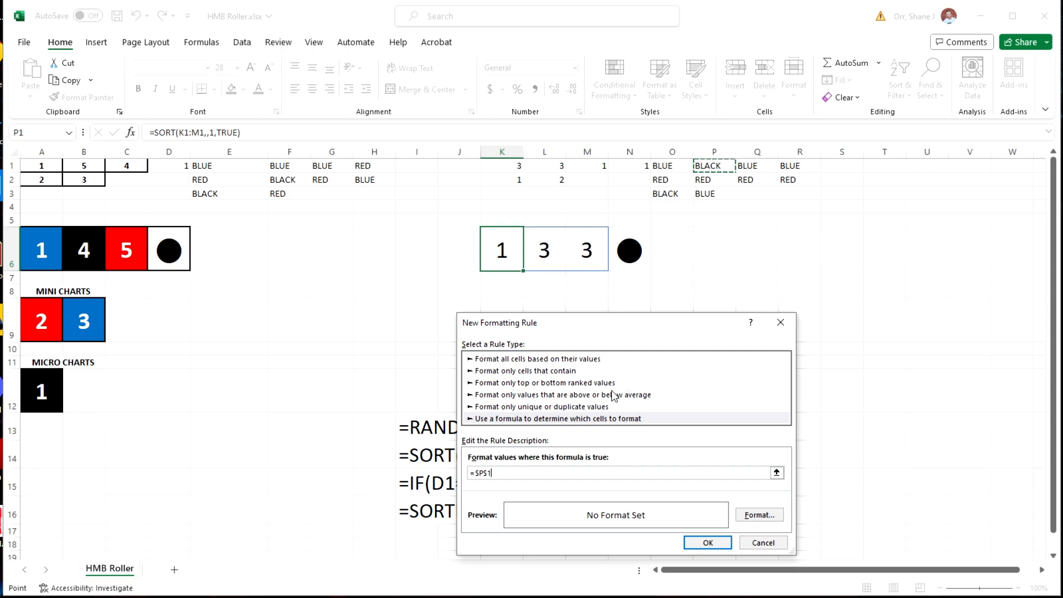
{"action": "type", "text": "=\"BLACK"}
Step: Give the BLACK rule a black background fill and add it to K6's rules
{"action": "left_click", "coordinate": [752, 517]}
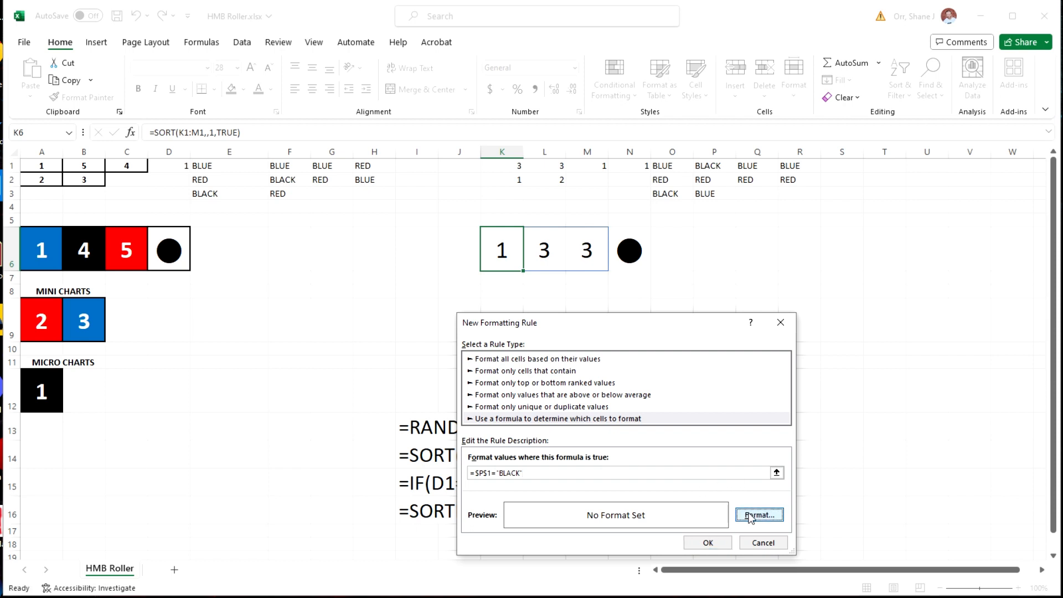
{"action": "left_click", "coordinate": [584, 239]}
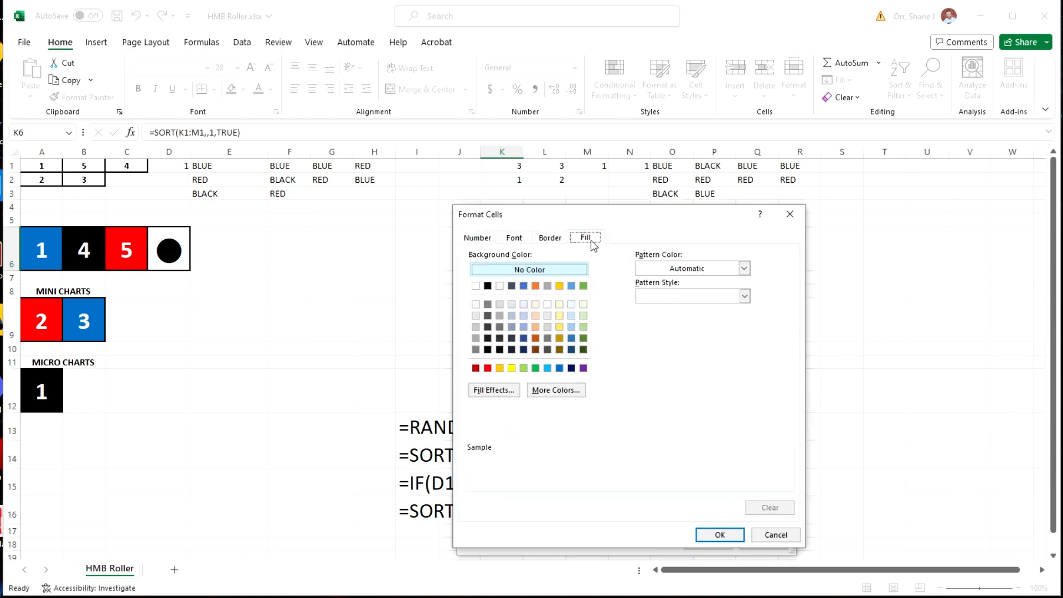
{"action": "left_click", "coordinate": [488, 287]}
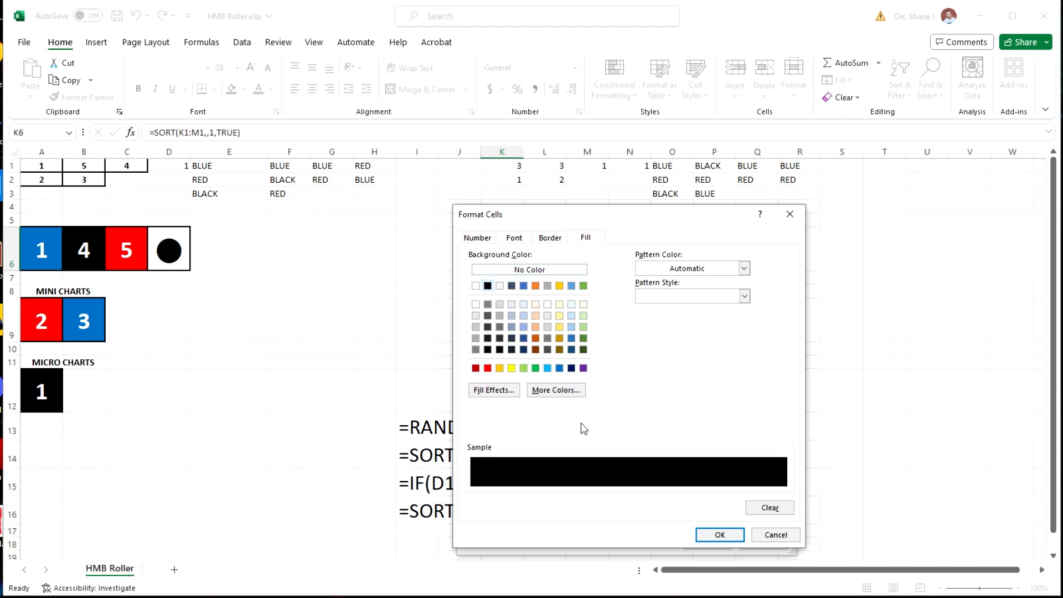
{"action": "left_click", "coordinate": [720, 535]}
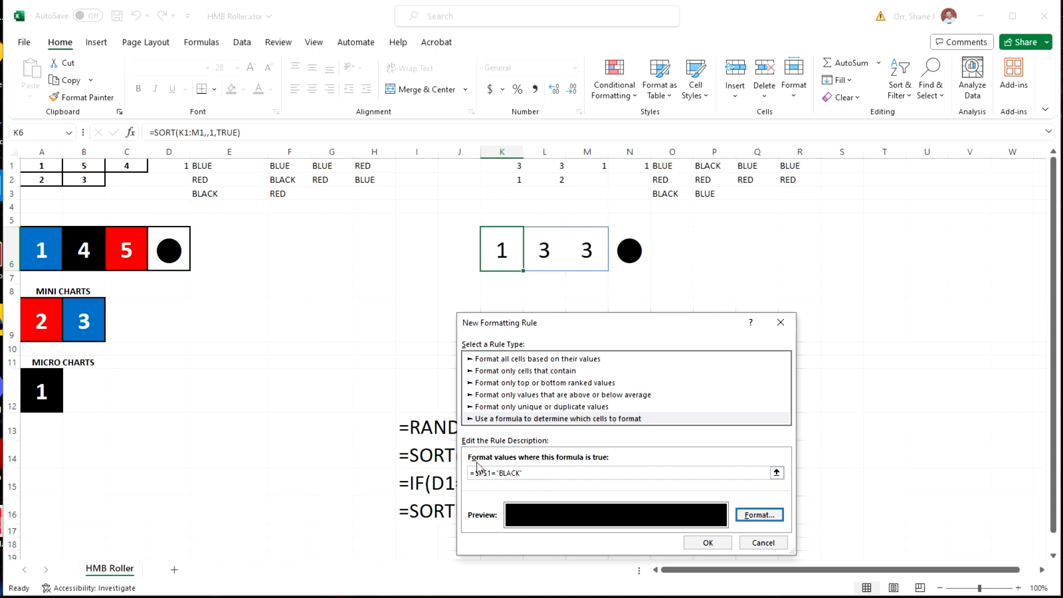
{"action": "left_click", "coordinate": [706, 544]}
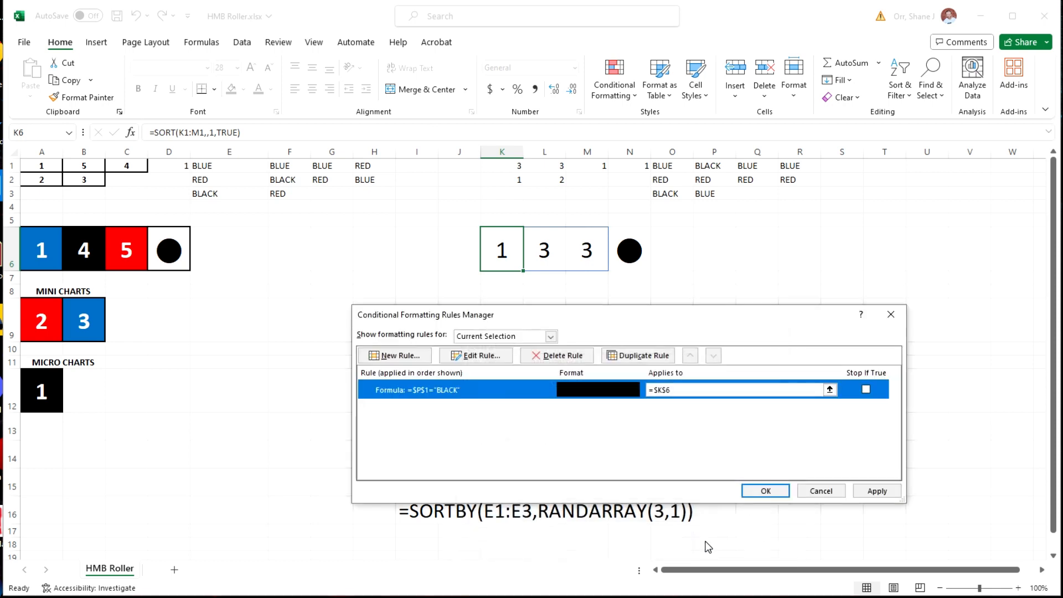
Step: Add a formula-based conditional formatting rule to cell K6 with the condition =$P$2="RED" and a red background fill
{"action": "left_click", "coordinate": [396, 356]}
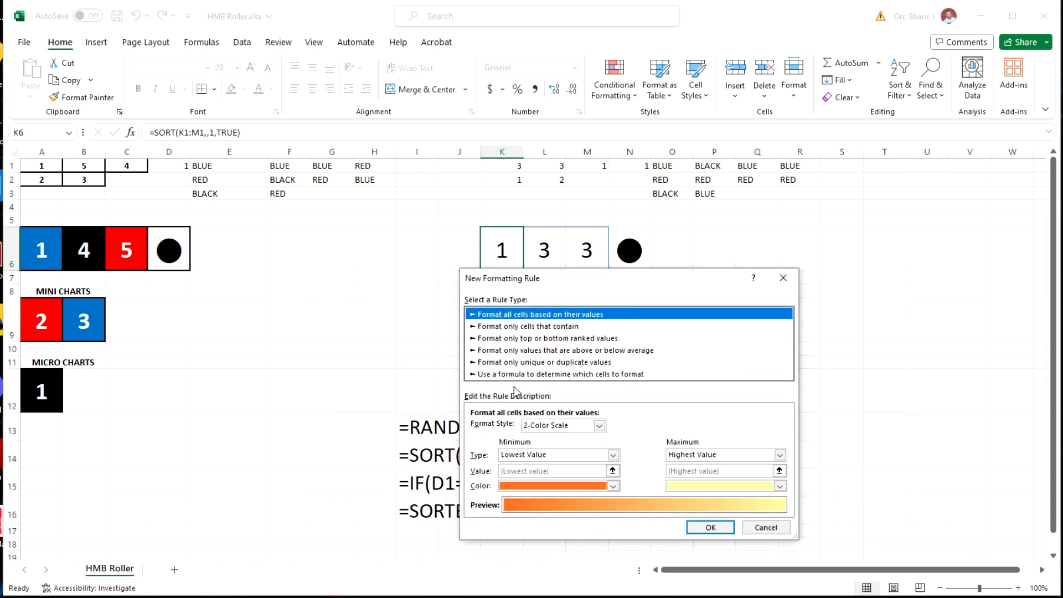
{"action": "left_click", "coordinate": [580, 375]}
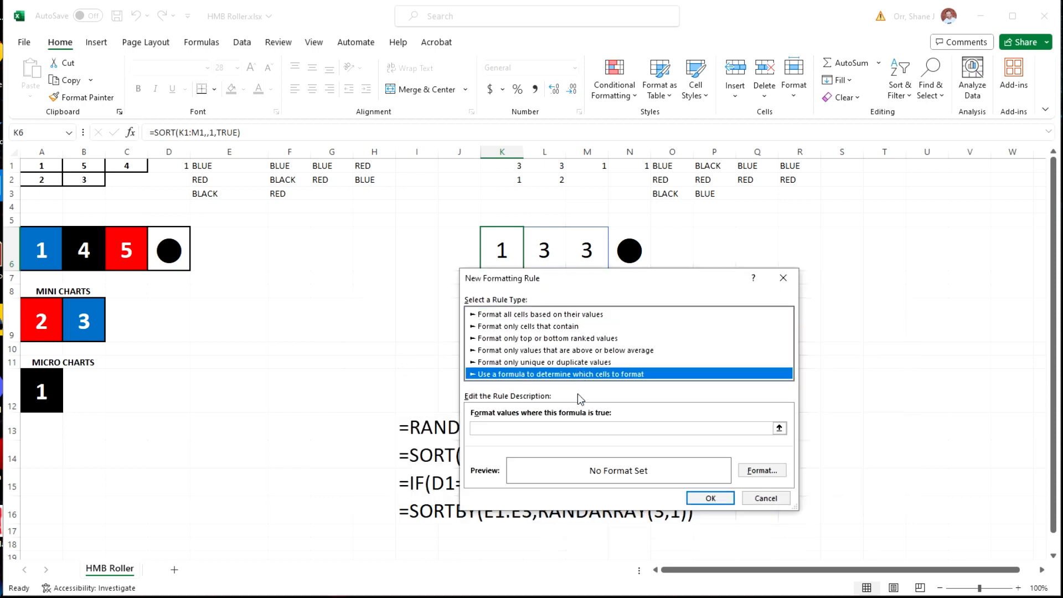
{"action": "left_click", "coordinate": [541, 429]}
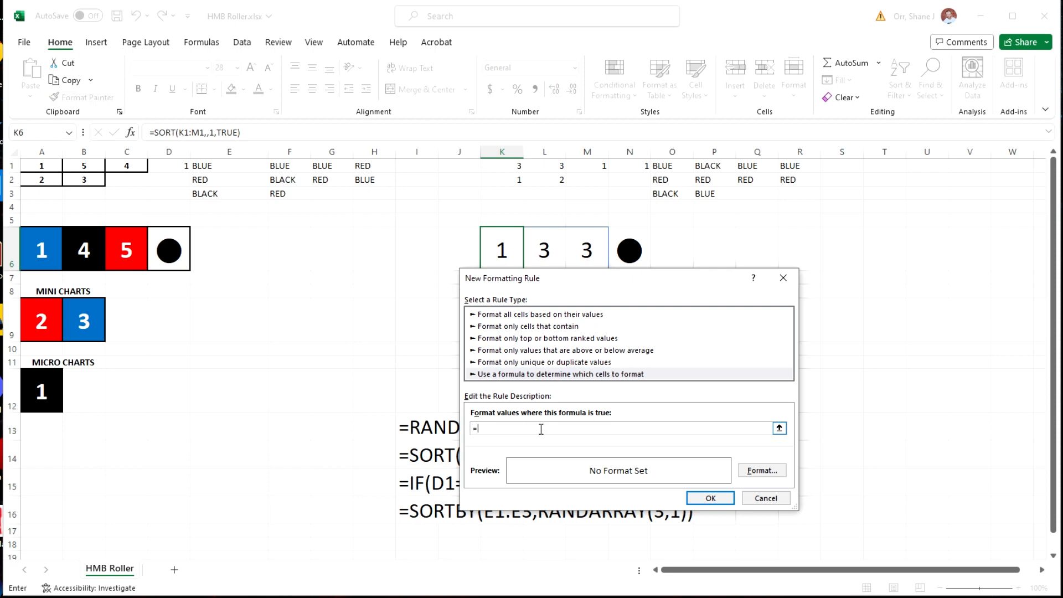
{"action": "left_click", "coordinate": [714, 179]}
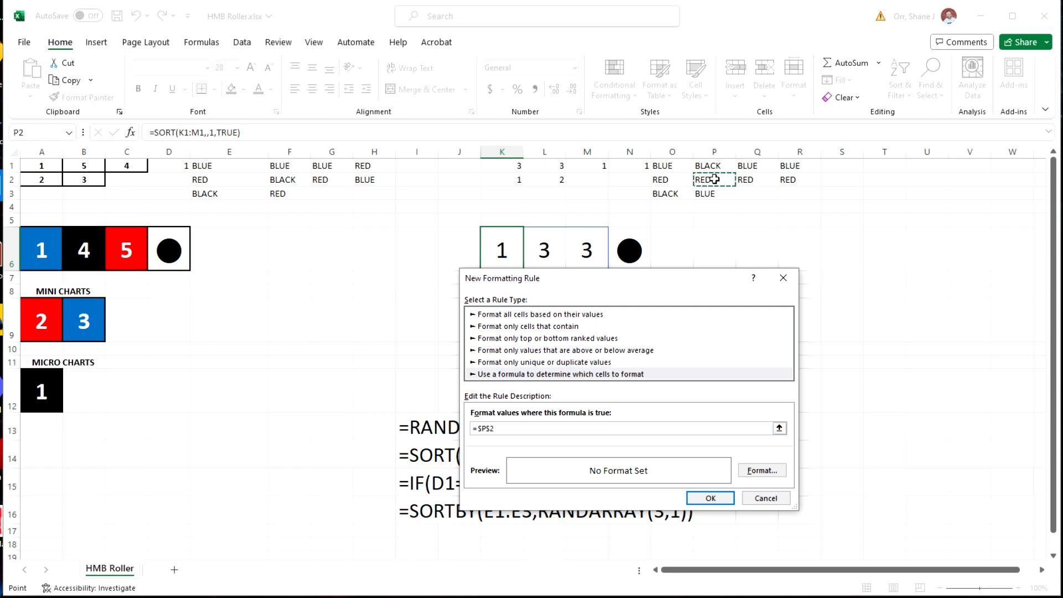
{"action": "type", "text": "="}
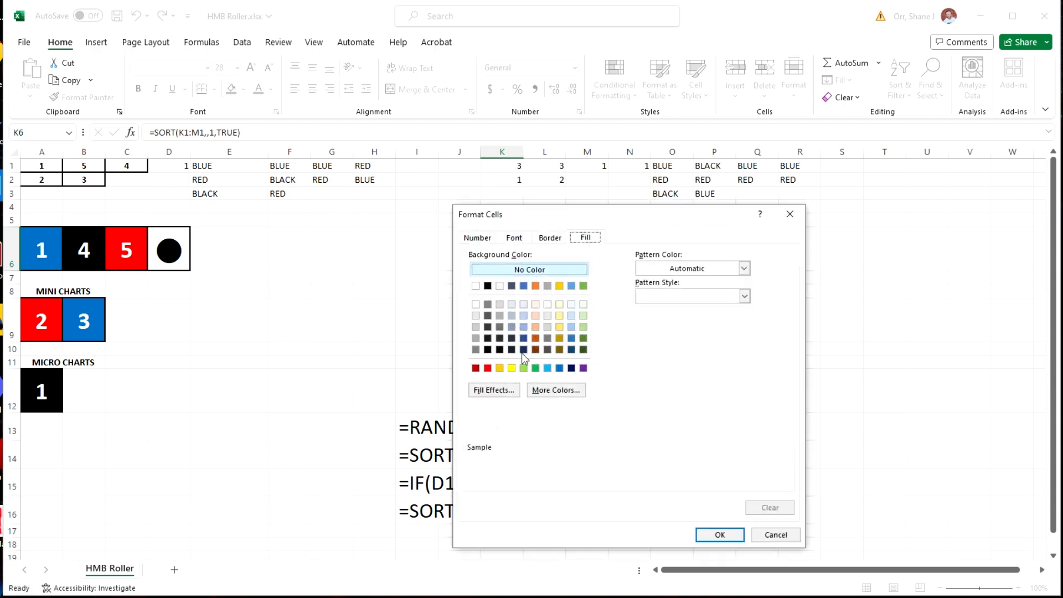
{"action": "left_click", "coordinate": [488, 368]}
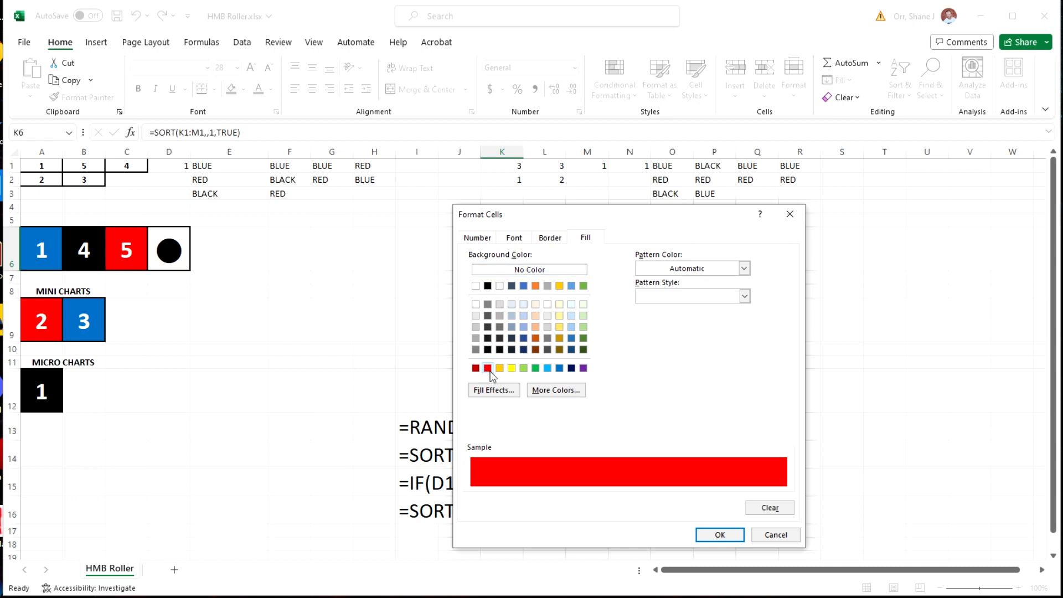
{"action": "left_click", "coordinate": [720, 536]}
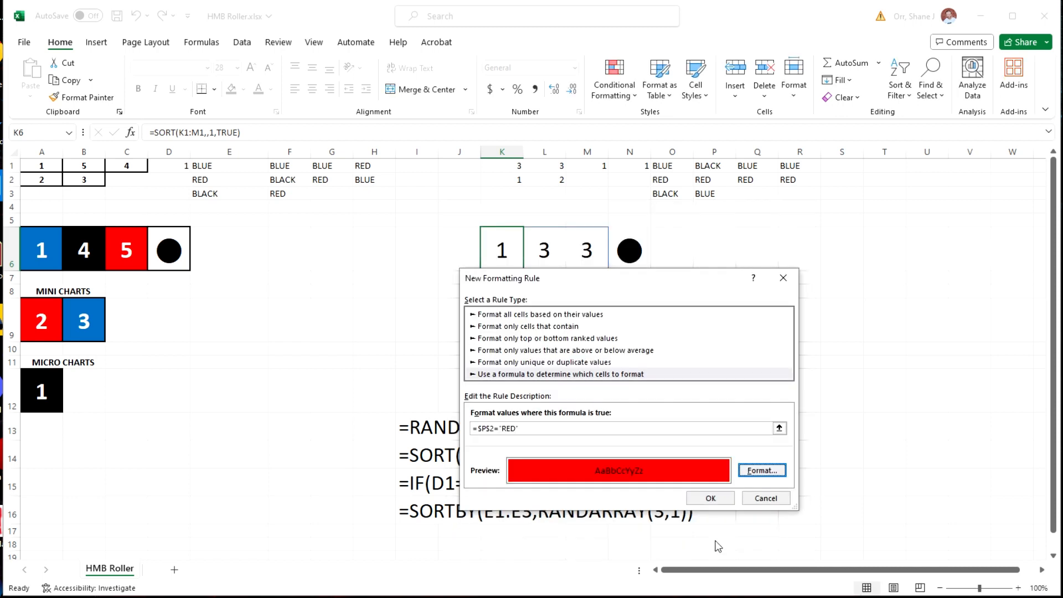
{"action": "left_click", "coordinate": [710, 498]}
Step: Add another formula-based rule to cell K6 with the condition =$P$1="BLUE" and a blue background fill
{"action": "left_click", "coordinate": [396, 355]}
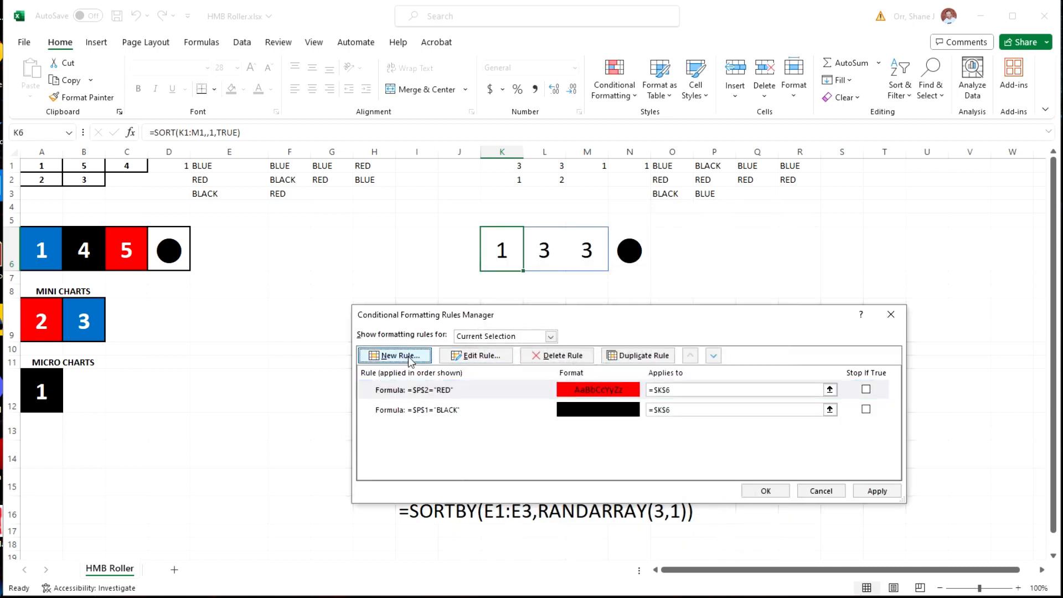
{"action": "left_click", "coordinate": [546, 375]}
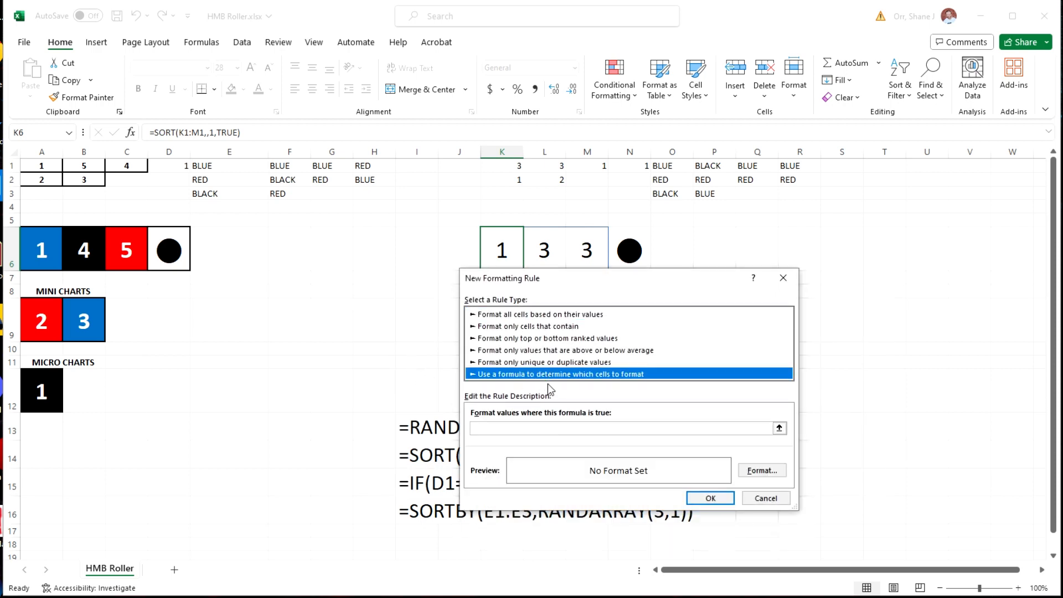
{"action": "left_click", "coordinate": [541, 428]}
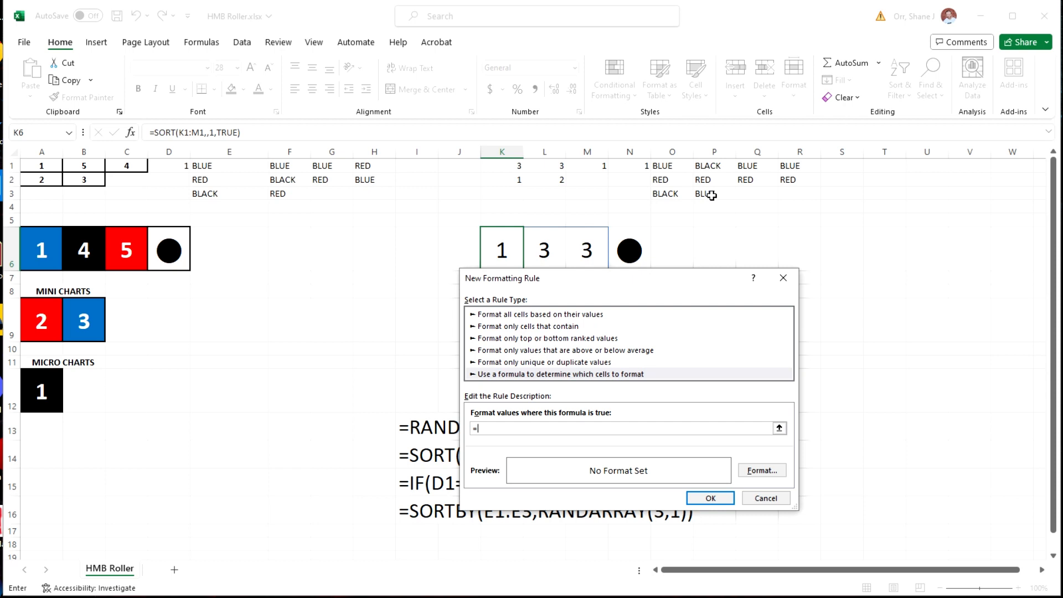
{"action": "left_click", "coordinate": [718, 166]}
{"action": "type", "text": "=\"BLUE\""}
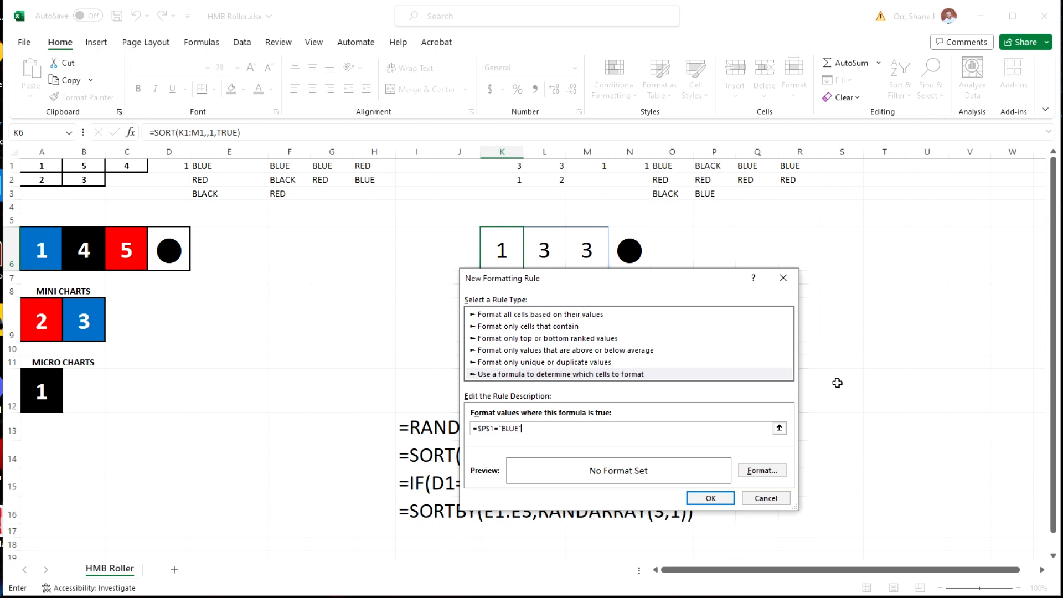
{"action": "left_click", "coordinate": [759, 470]}
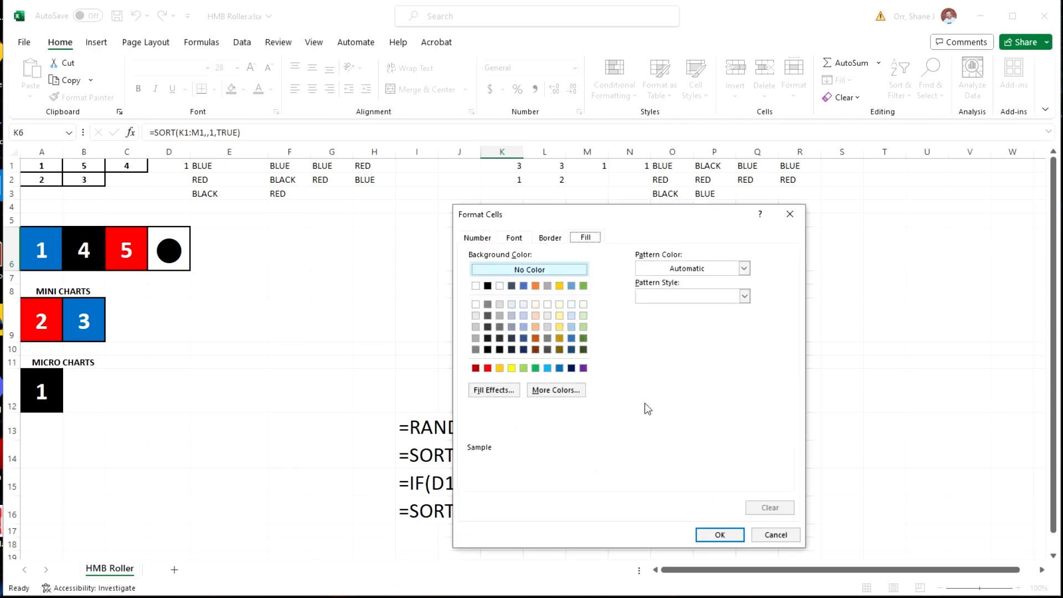
{"action": "left_click", "coordinate": [560, 368]}
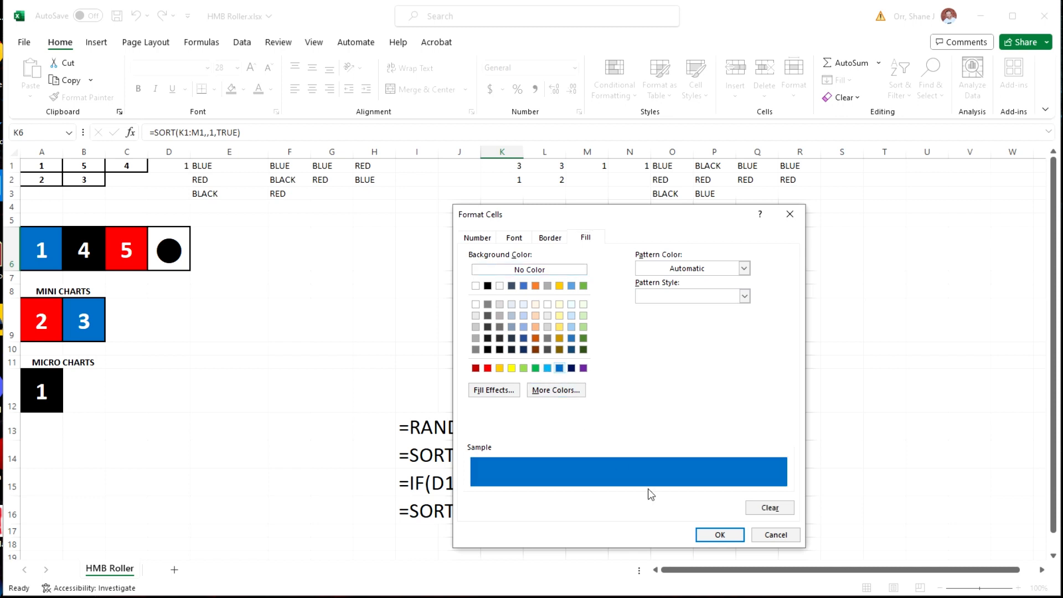
{"action": "left_click", "coordinate": [719, 534]}
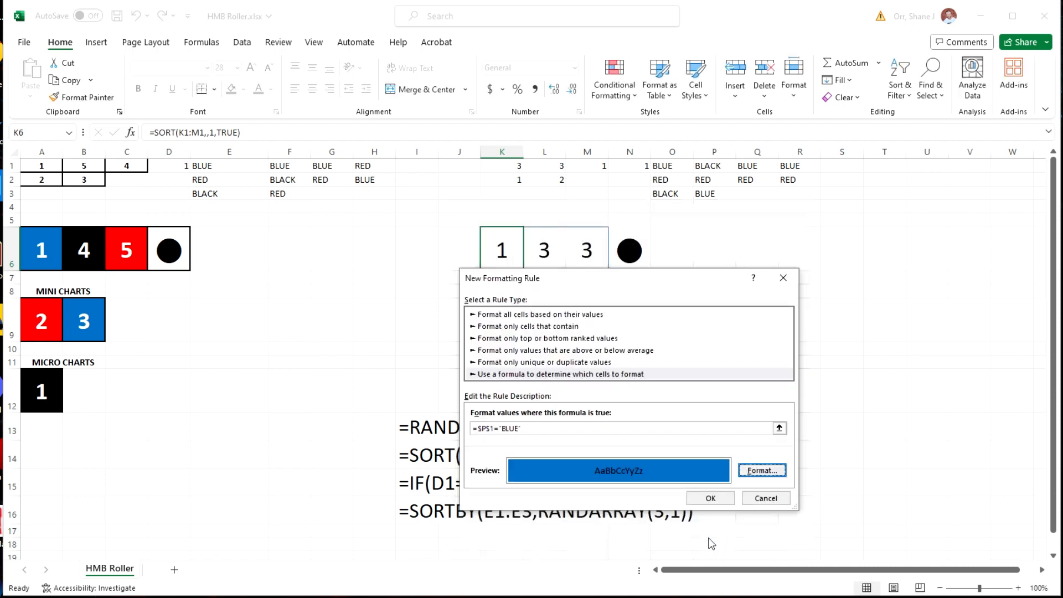
{"action": "left_click", "coordinate": [722, 499]}
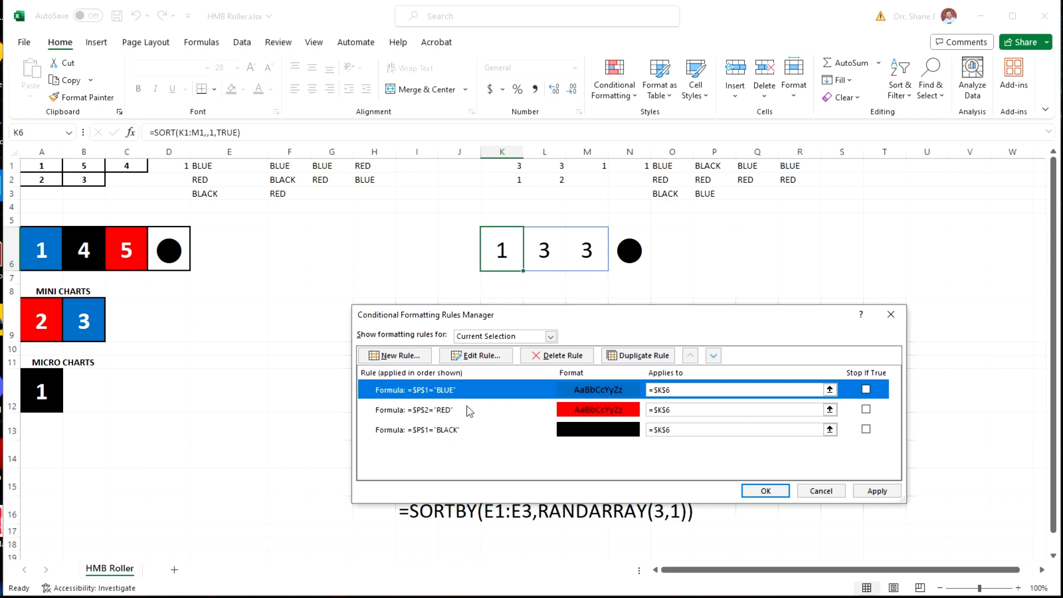
Step: Correct the RED rule's condition to =$P$1="RED" and apply the rules to cell K6
{"action": "left_click", "coordinate": [467, 411]}
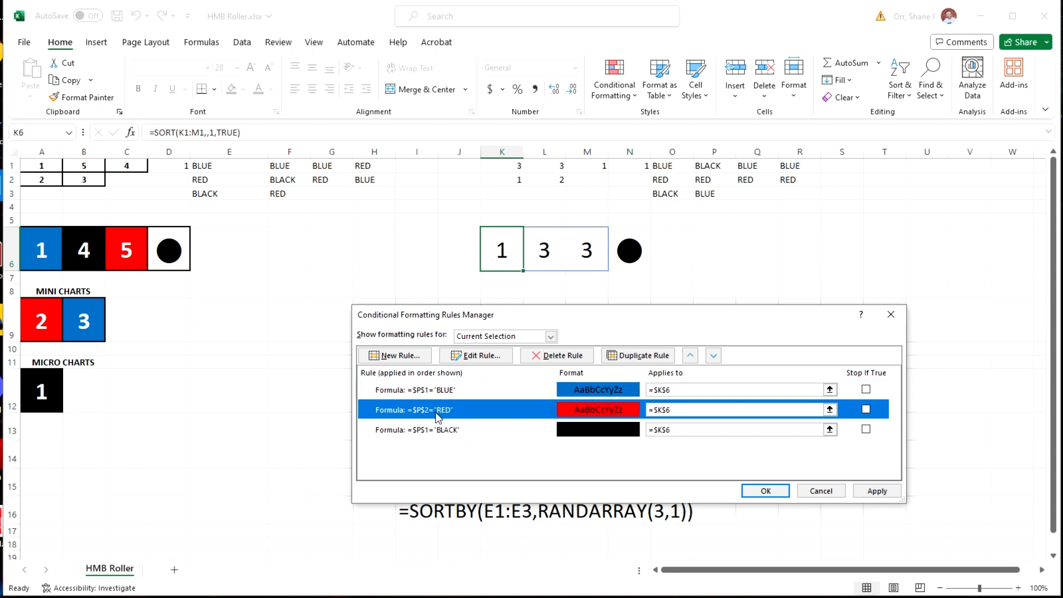
{"action": "left_click", "coordinate": [478, 355]}
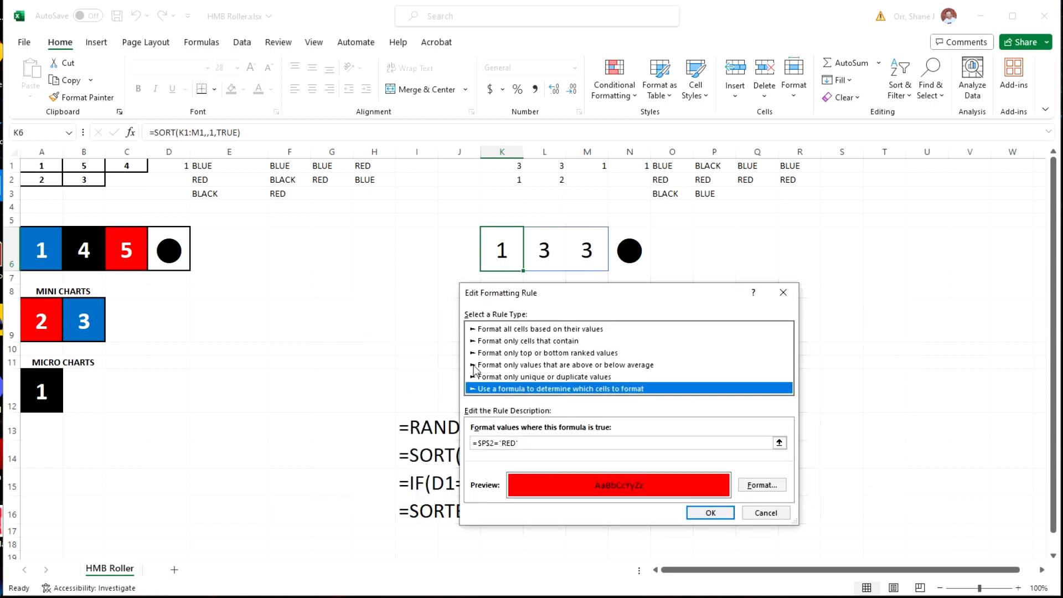
{"action": "left_click", "coordinate": [493, 445]}
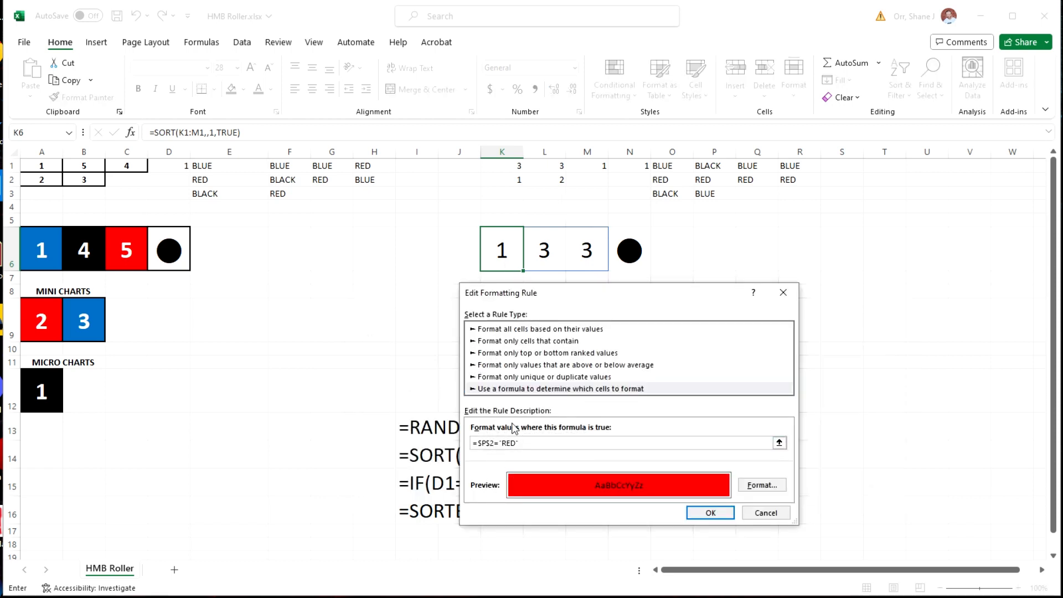
{"action": "key", "text": "Delete"}
{"action": "type", "text": "1"}
{"action": "left_click", "coordinate": [703, 511]}
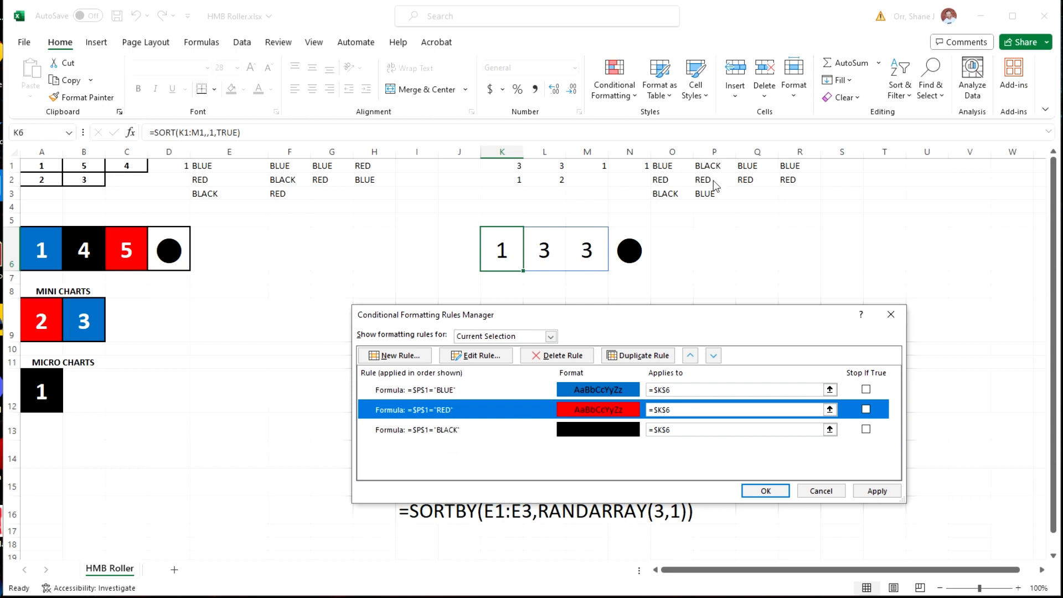
{"action": "left_click", "coordinate": [766, 491]}
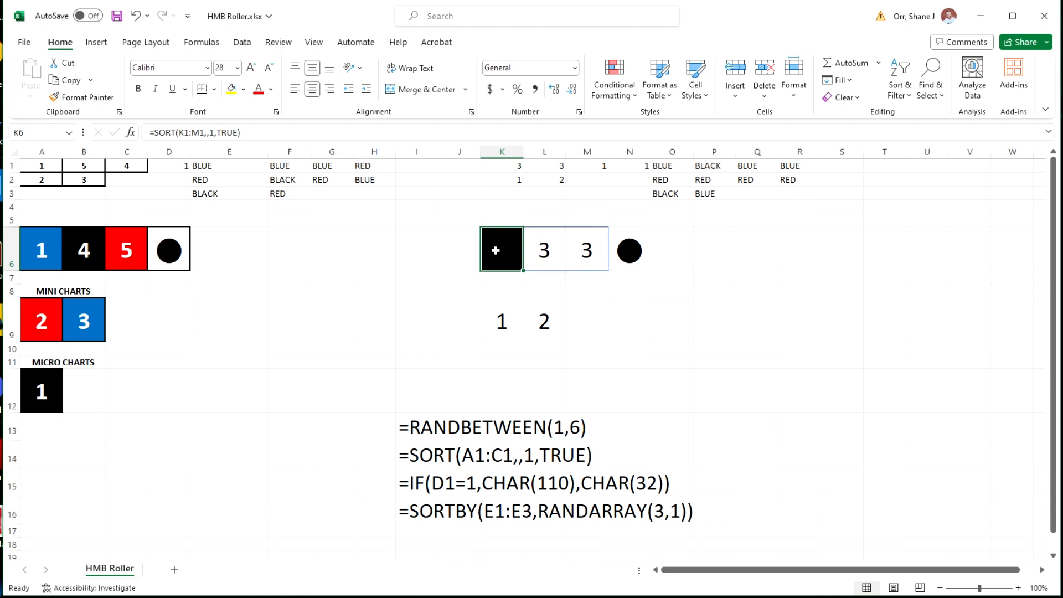
Step: Review the remaining result cells L6, M6 and K9 alongside the shuffled colour cells P2 and P3
{"action": "left_click", "coordinate": [545, 253]}
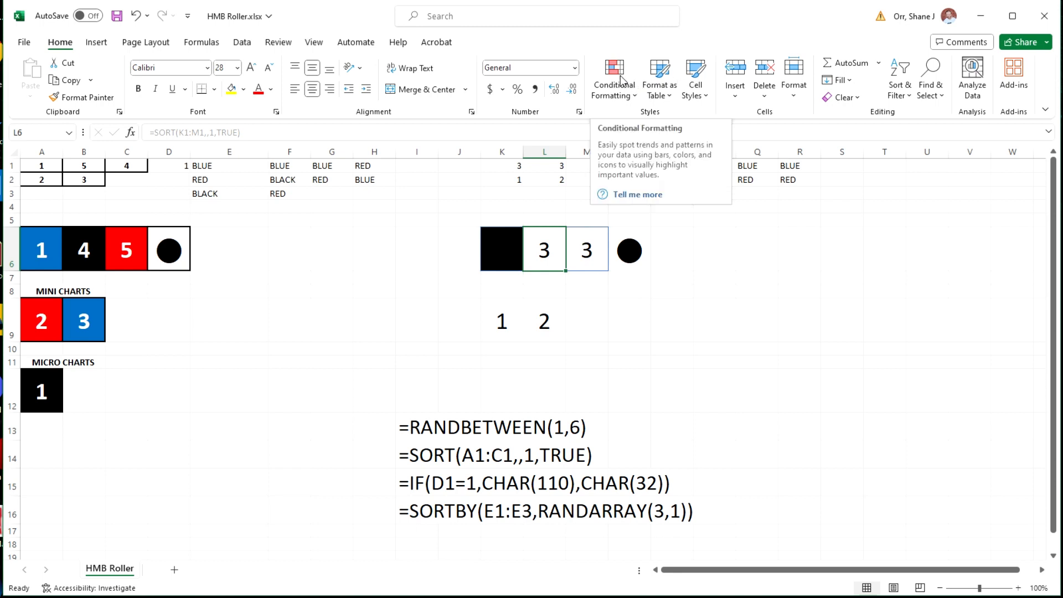
{"action": "left_click", "coordinate": [710, 181]}
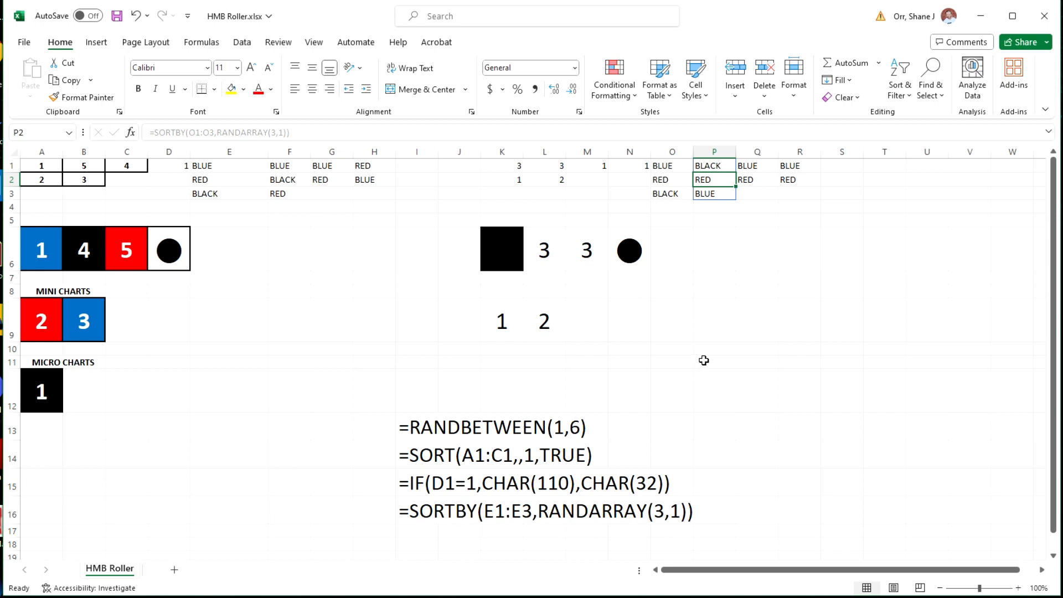
{"action": "left_click", "coordinate": [585, 251]}
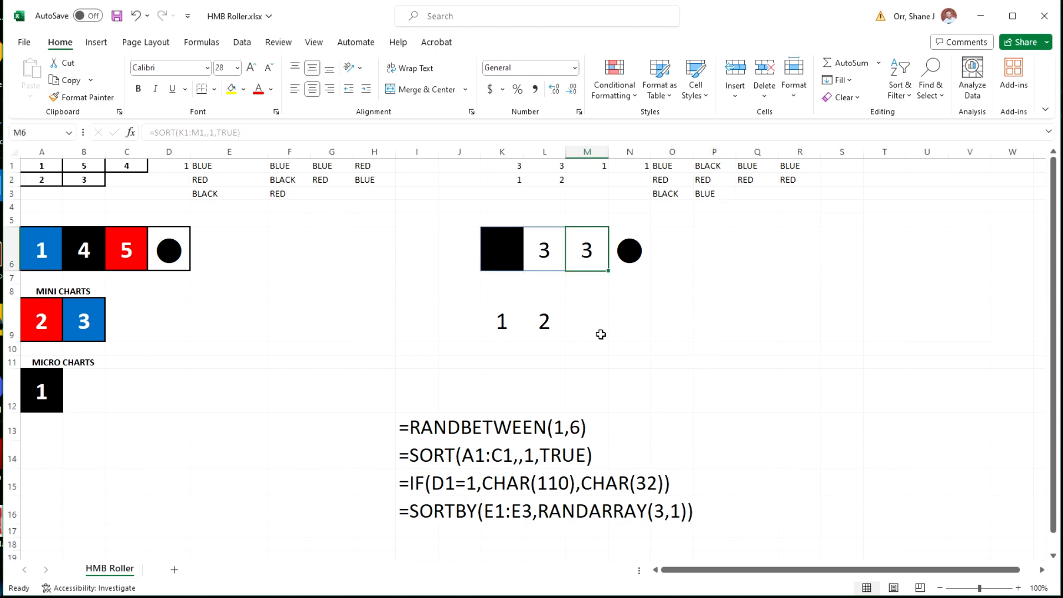
{"action": "left_click", "coordinate": [722, 194]}
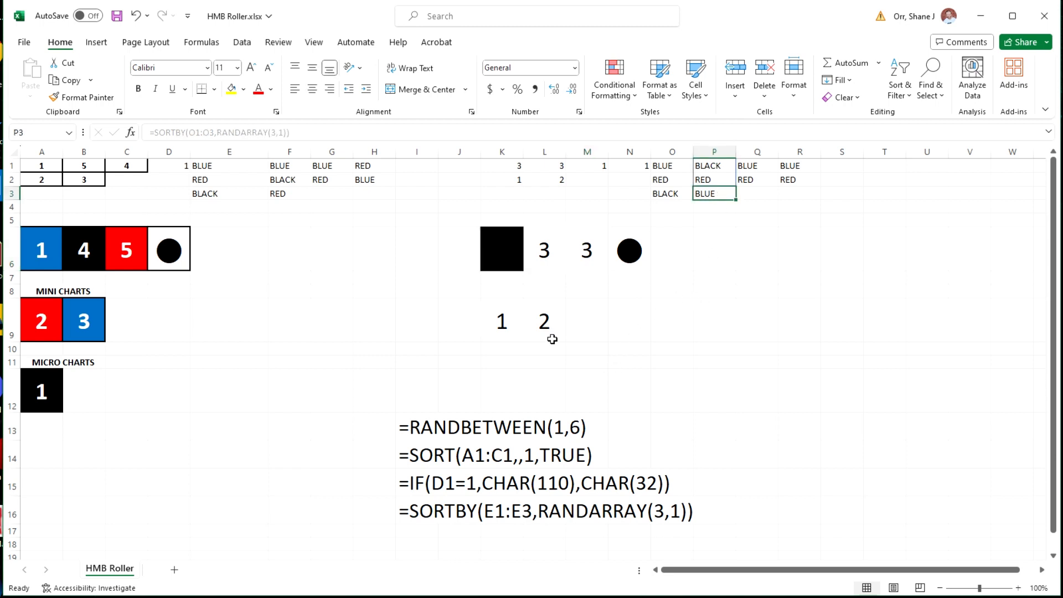
{"action": "left_click", "coordinate": [514, 323]}
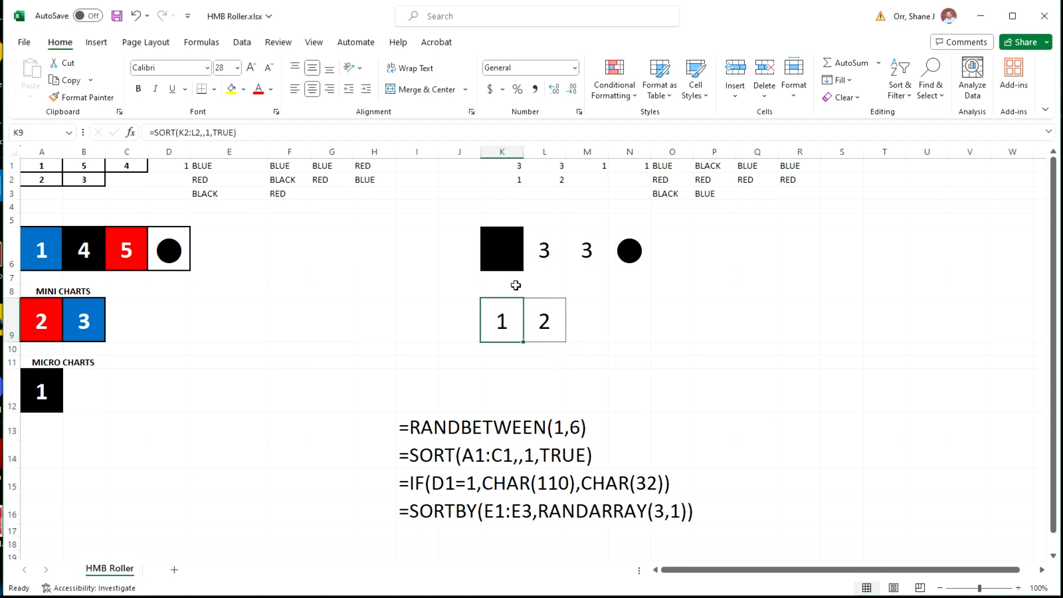
{"action": "left_click", "coordinate": [505, 257]}
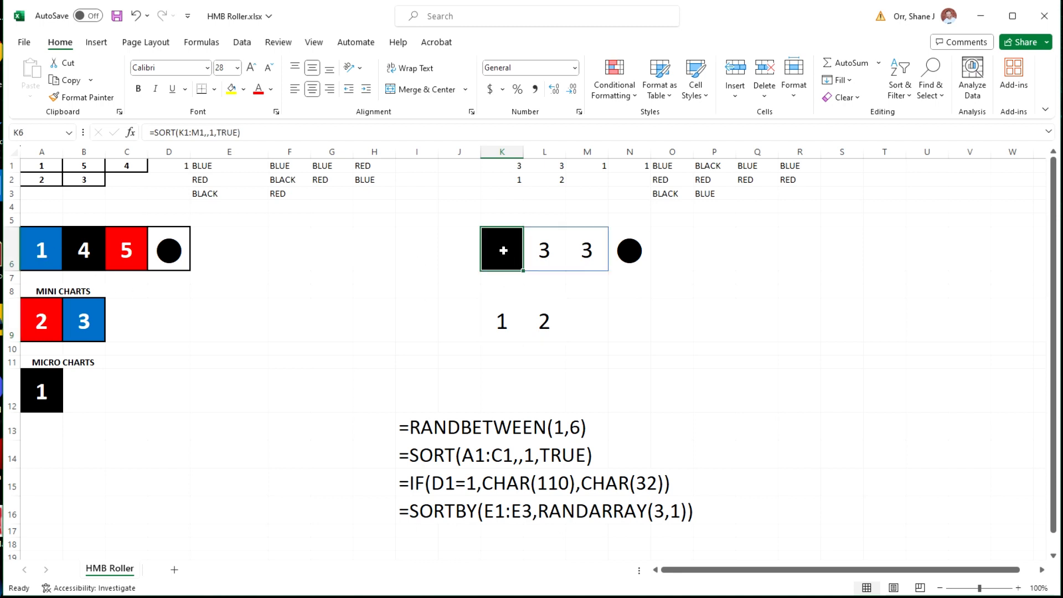
Step: Format the text in cells K6:M9 as white and bold
{"action": "left_click_drag", "start_coordinate": [505, 250], "coordinate": [582, 318]}
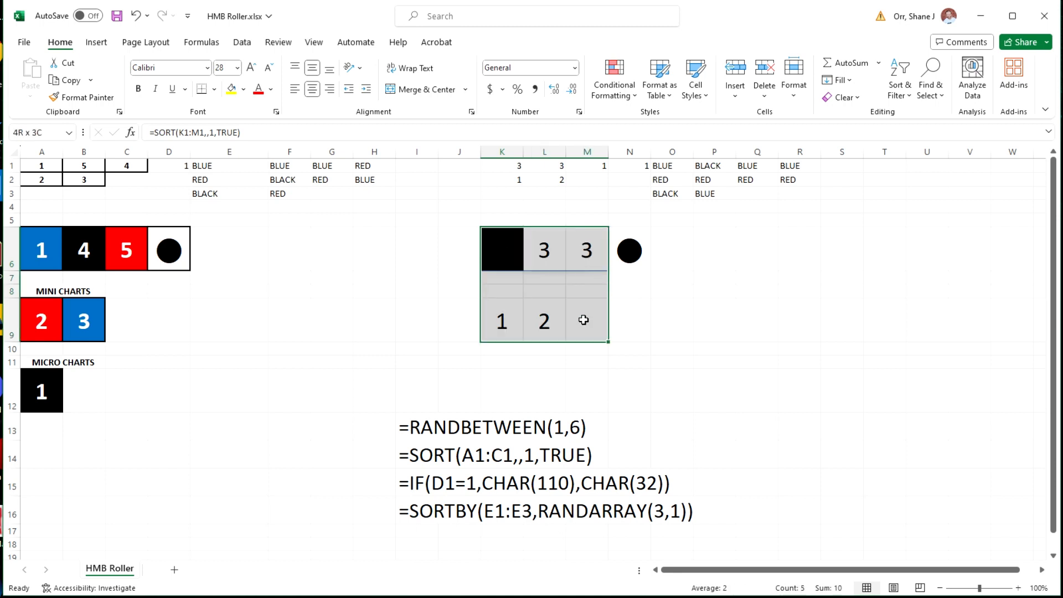
{"action": "left_click", "coordinate": [271, 91]}
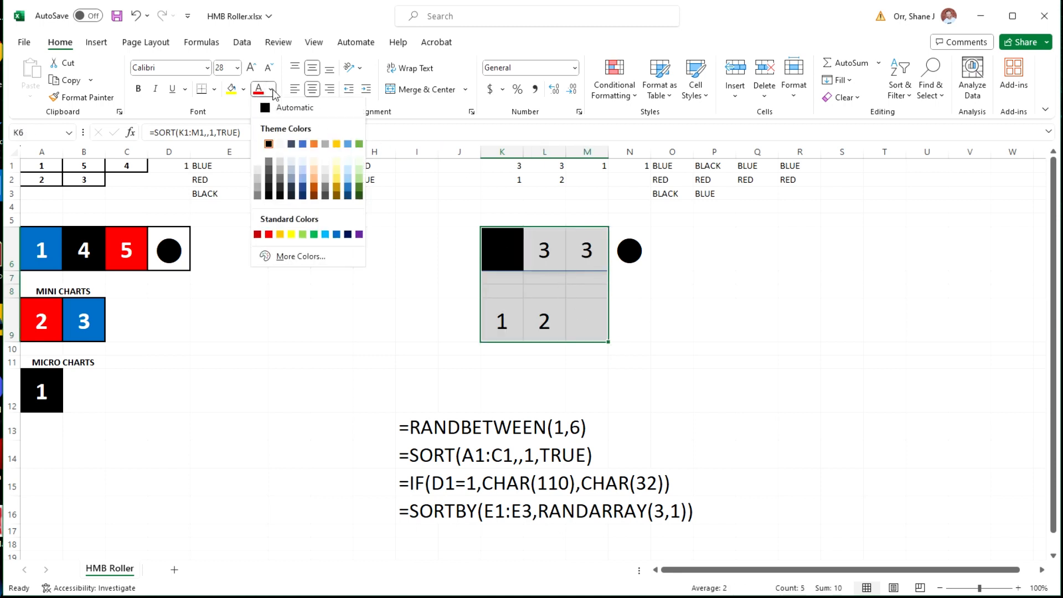
{"action": "left_click", "coordinate": [257, 145]}
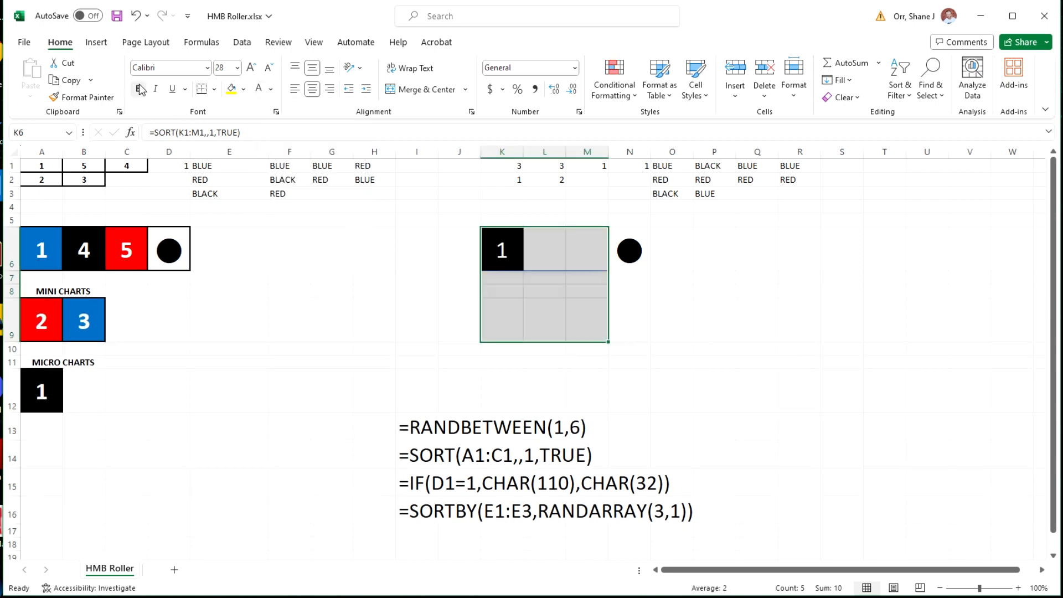
{"action": "left_click", "coordinate": [688, 292]}
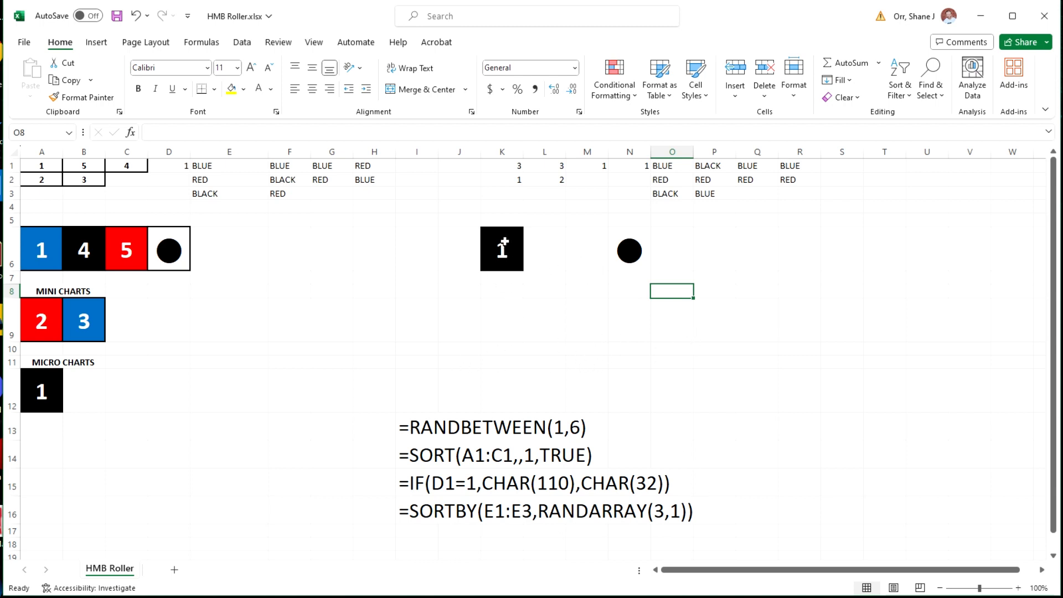
Step: Look over the result row K6:N6 and recalculate the sheet to reroll the random numbers and colours
{"action": "left_click_drag", "start_coordinate": [504, 242], "coordinate": [617, 239]}
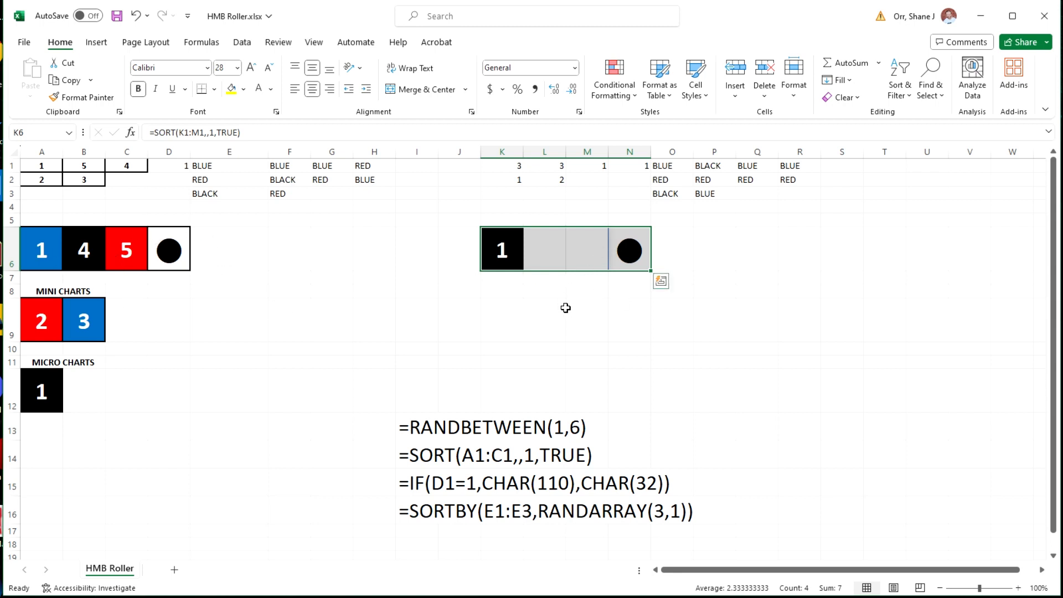
{"action": "left_click", "coordinate": [636, 322]}
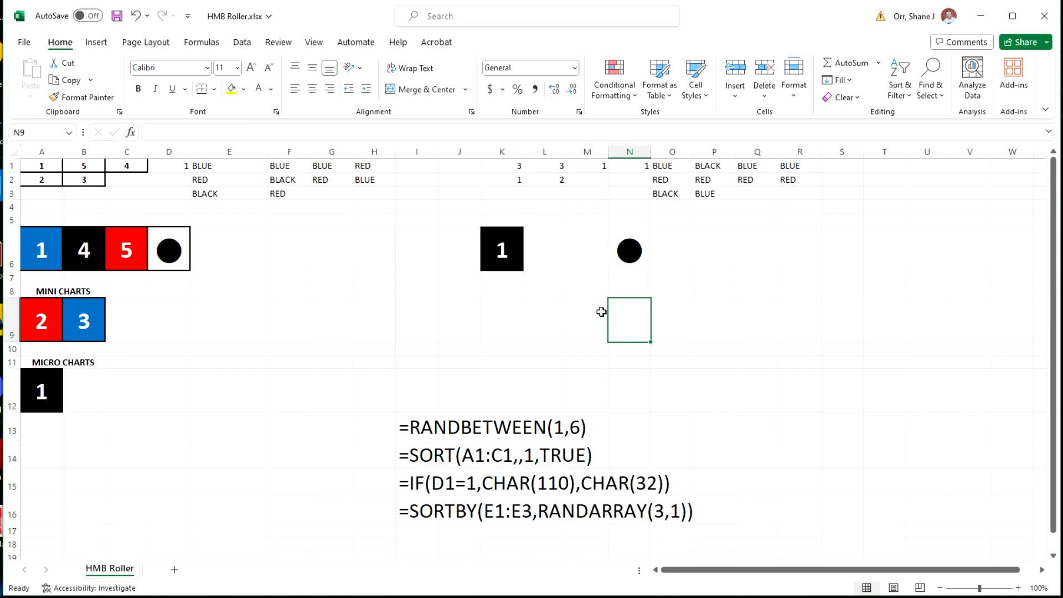
{"action": "left_click", "coordinate": [498, 247]}
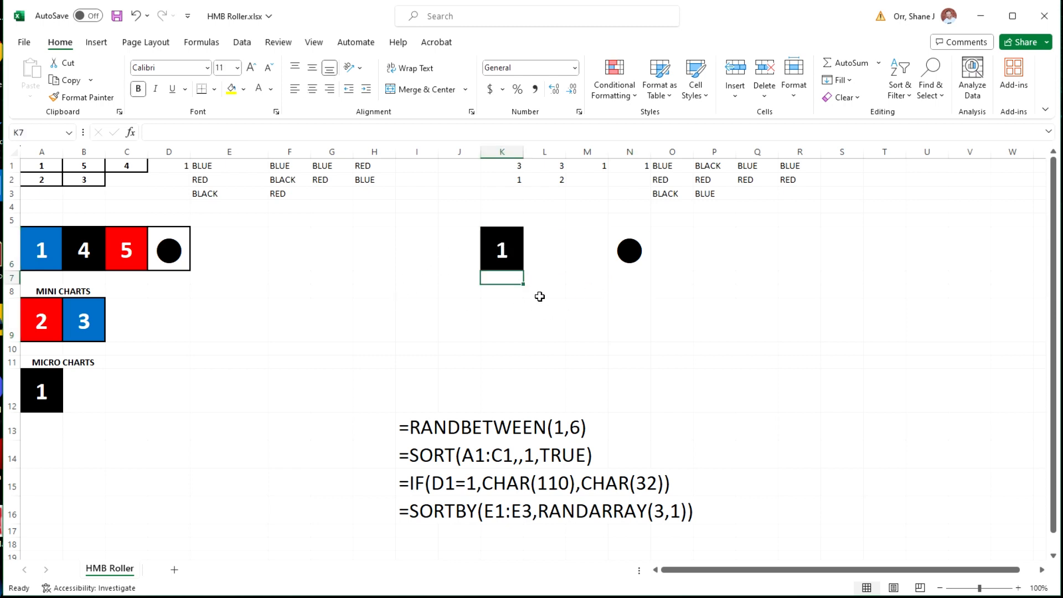
{"action": "key", "text": "F9"}
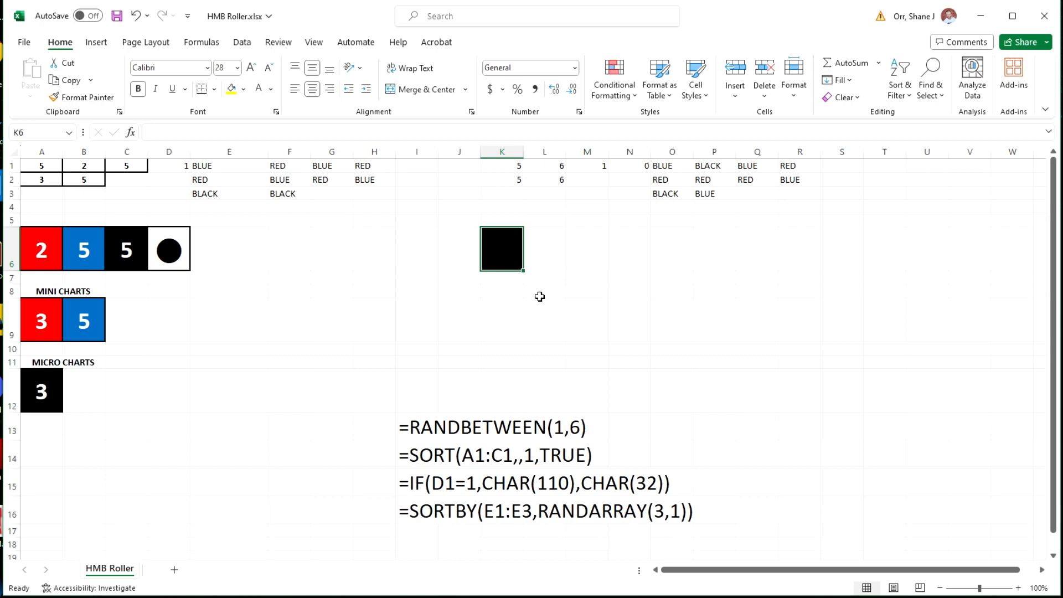
Step: Set the workbook's calculation mode to Manual
{"action": "left_click", "coordinate": [562, 267]}
{"action": "left_click", "coordinate": [500, 269]}
{"action": "left_click", "coordinate": [211, 47]}
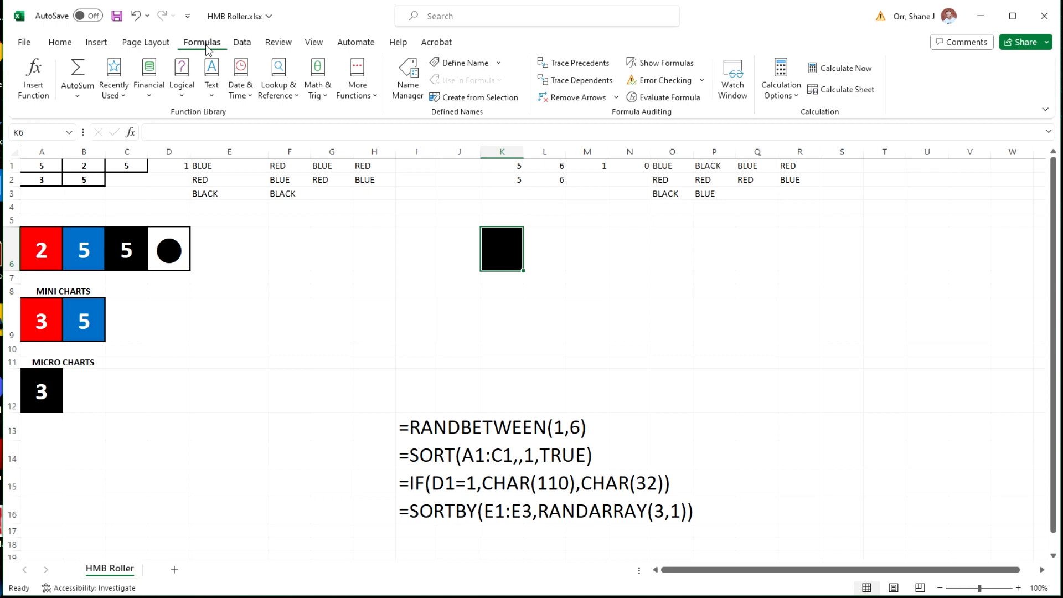
{"action": "left_click", "coordinate": [783, 93]}
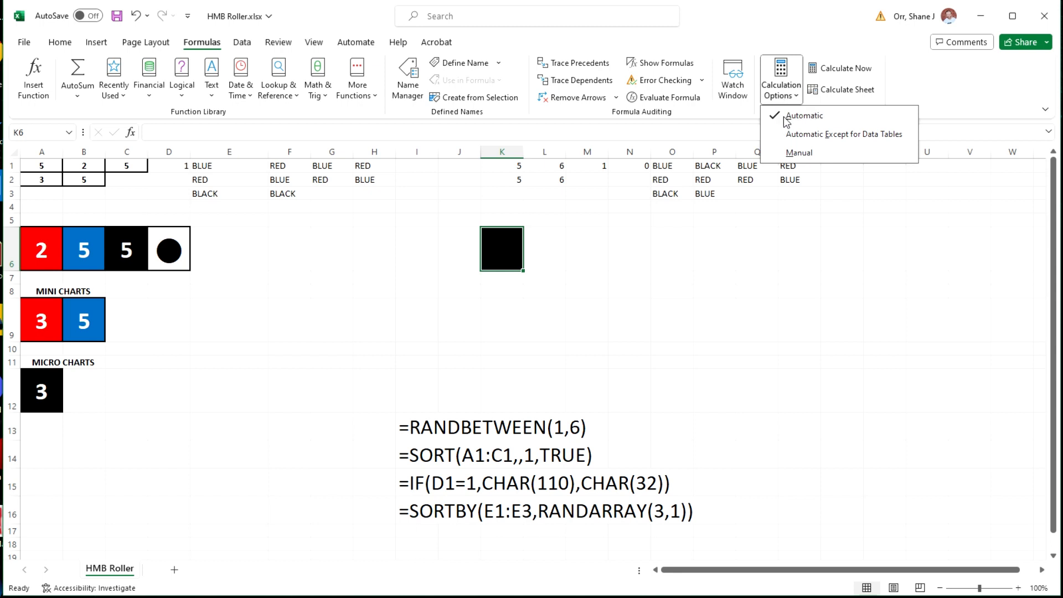
{"action": "left_click", "coordinate": [796, 154]}
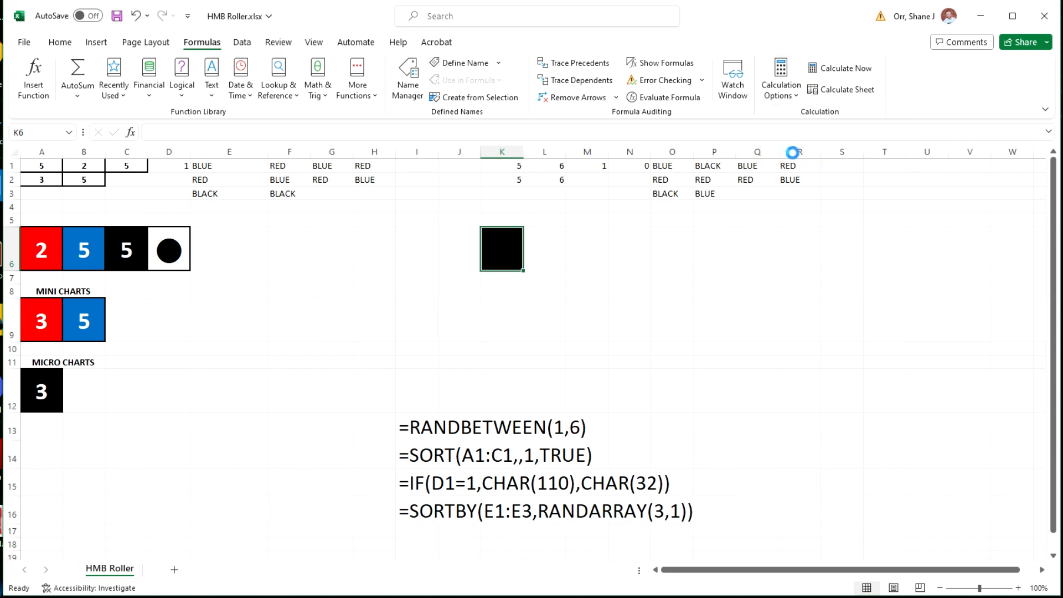
{"action": "left_click", "coordinate": [589, 310]}
{"action": "left_click", "coordinate": [371, 309]}
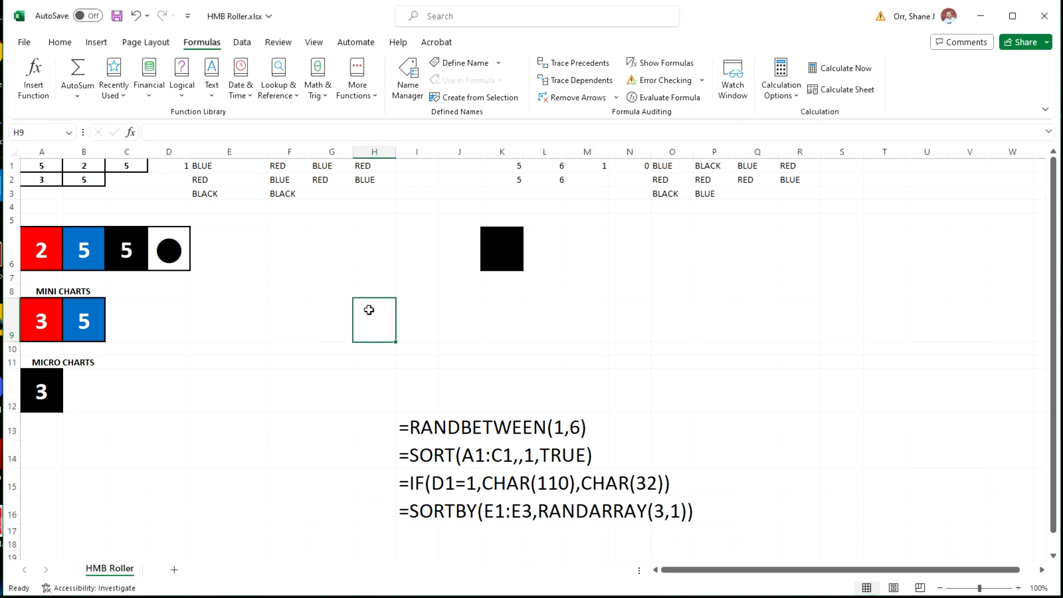
{"action": "left_click", "coordinate": [497, 245]}
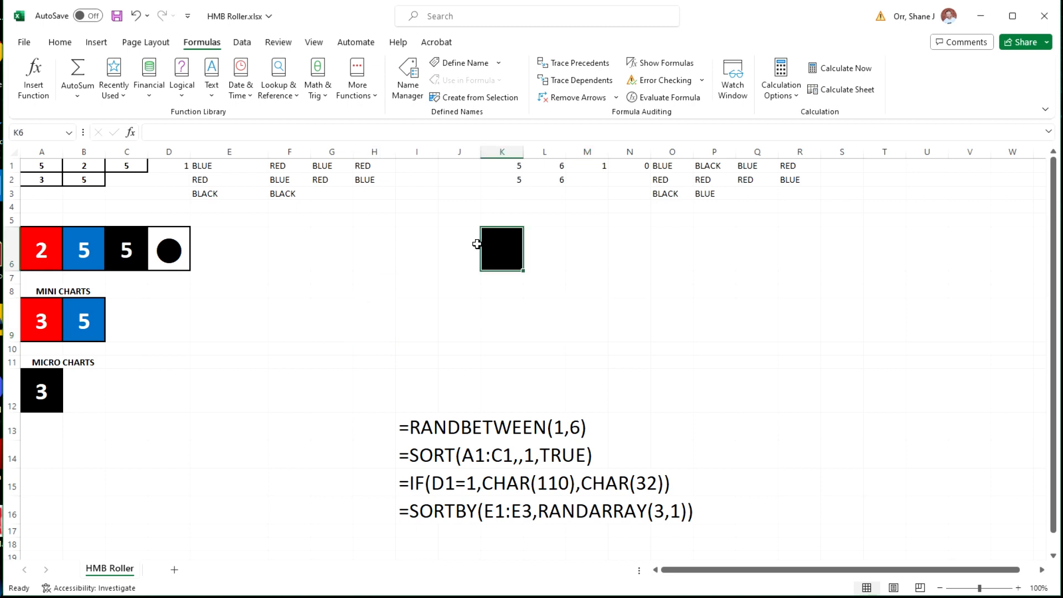
Step: Recalculate the sheet repeatedly to test manual rerolling of the original charts and the rebuilt result cells in row 6
{"action": "left_click", "coordinate": [59, 42]}
{"action": "left_click", "coordinate": [398, 247]}
{"action": "left_click", "coordinate": [366, 254]}
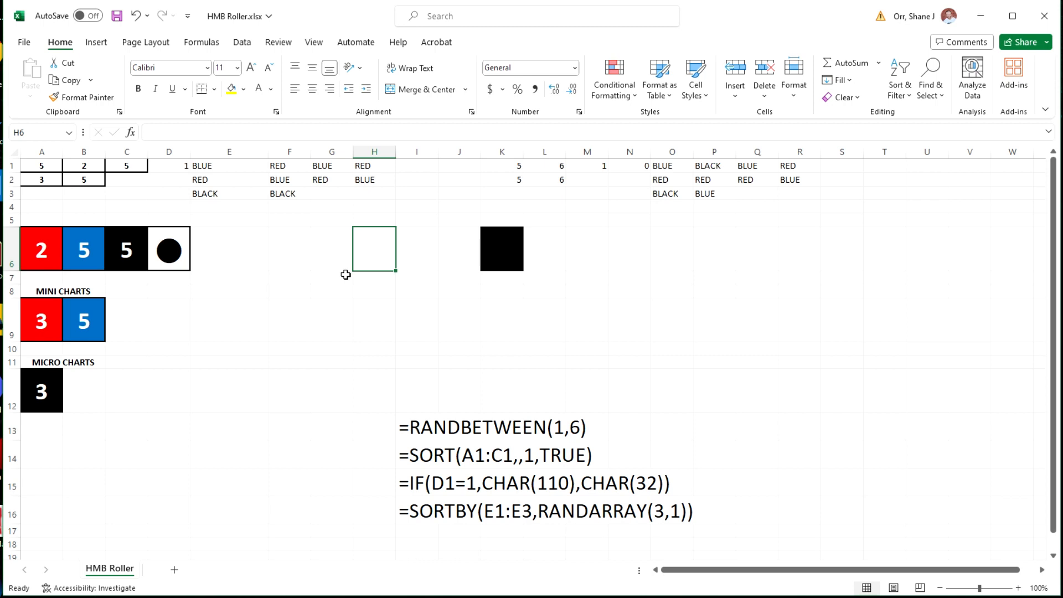
{"action": "key", "text": "F9"}
{"action": "key", "text": "F9"}
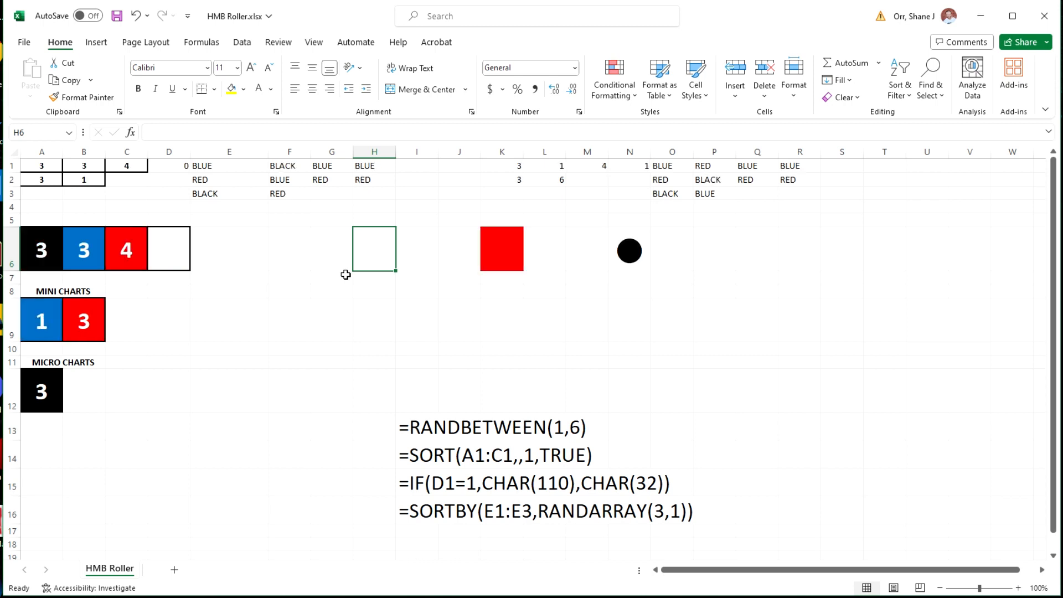
{"action": "key", "text": "F9"}
{"action": "key", "text": "F9"}
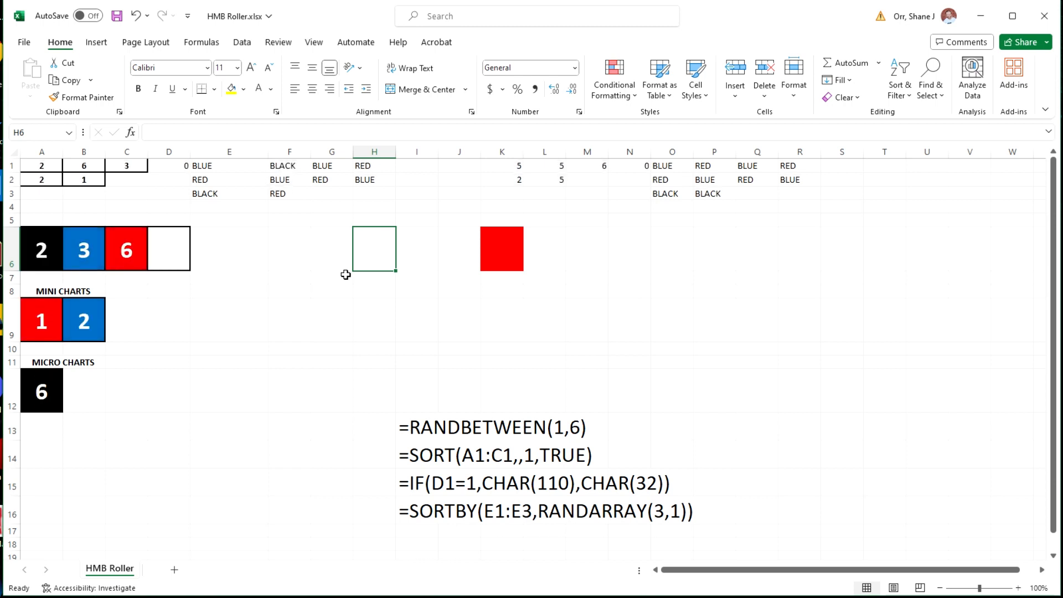
{"action": "key", "text": "F9"}
{"action": "key", "text": "F9"}
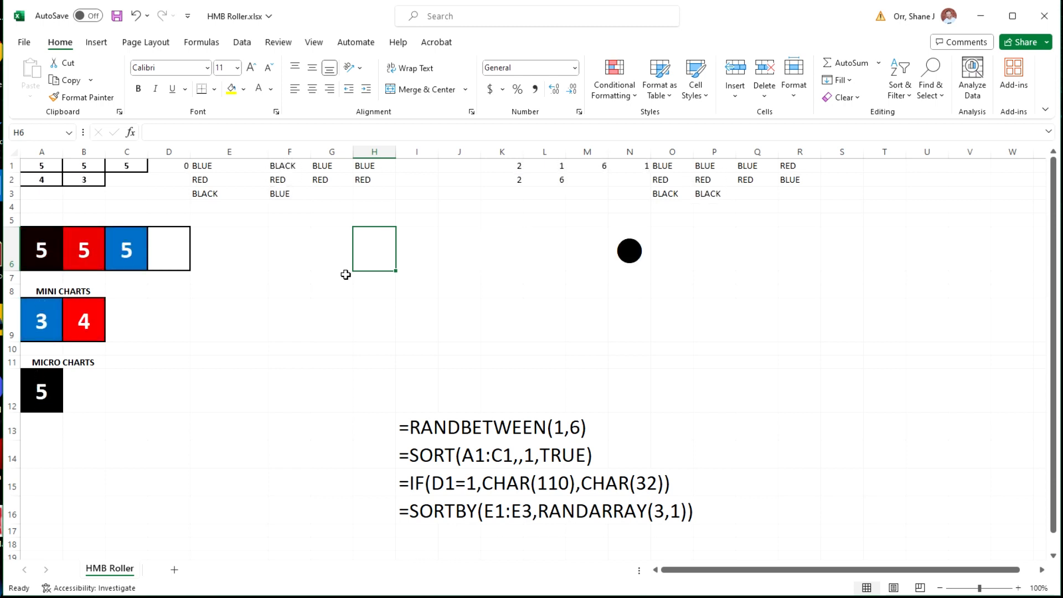
{"action": "key", "text": "F9"}
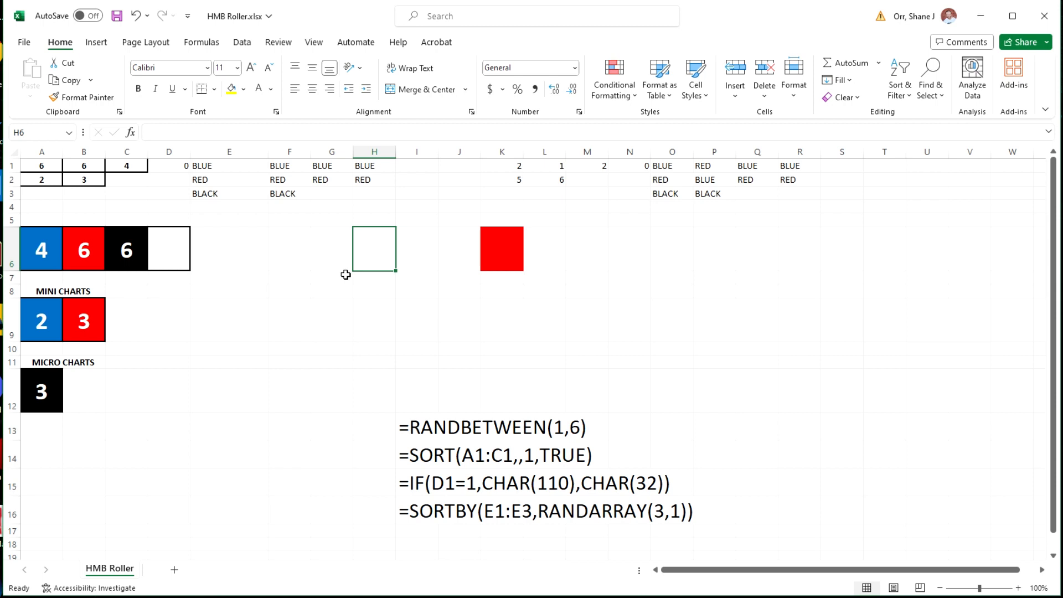
{"action": "key", "text": "F9"}
{"action": "key", "text": "F9"}
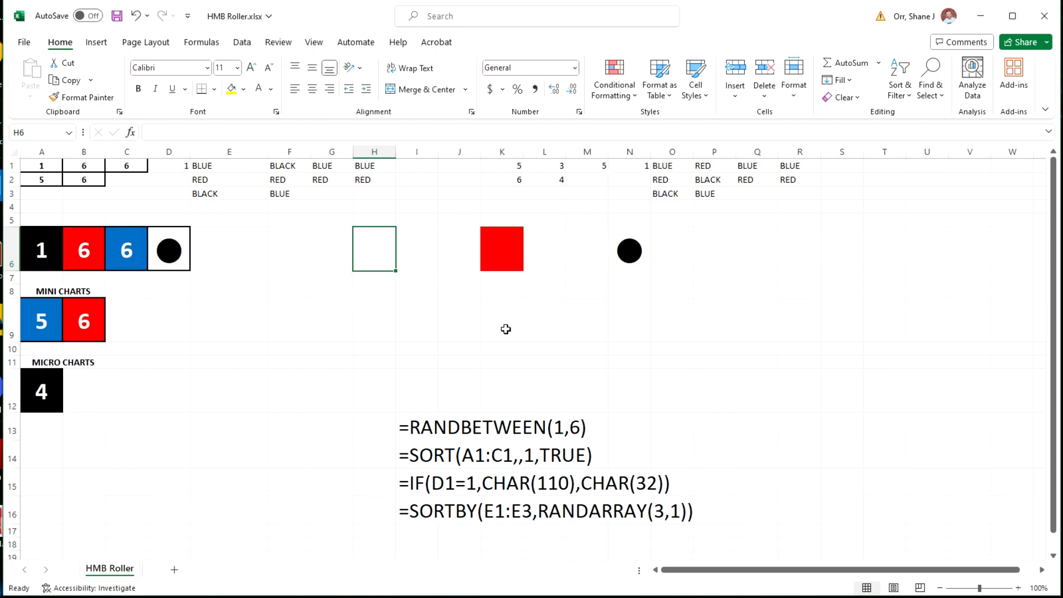
Step: Clear the contents of the rebuilt example in cells K1:S7
{"action": "left_click", "coordinate": [504, 245]}
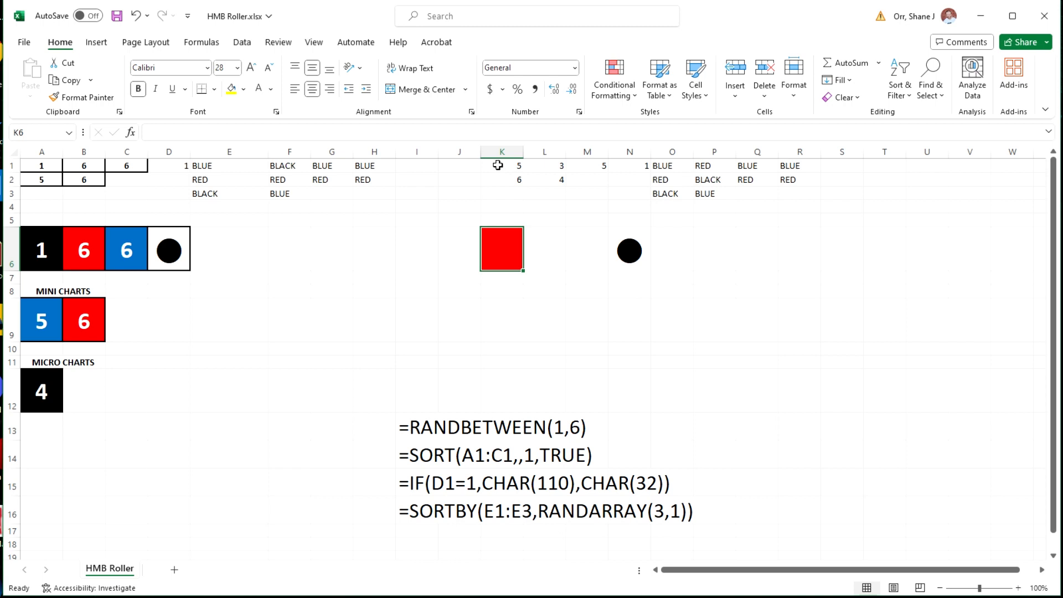
{"action": "left_click_drag", "start_coordinate": [498, 165], "coordinate": [851, 281]}
{"action": "key", "text": "Delete"}
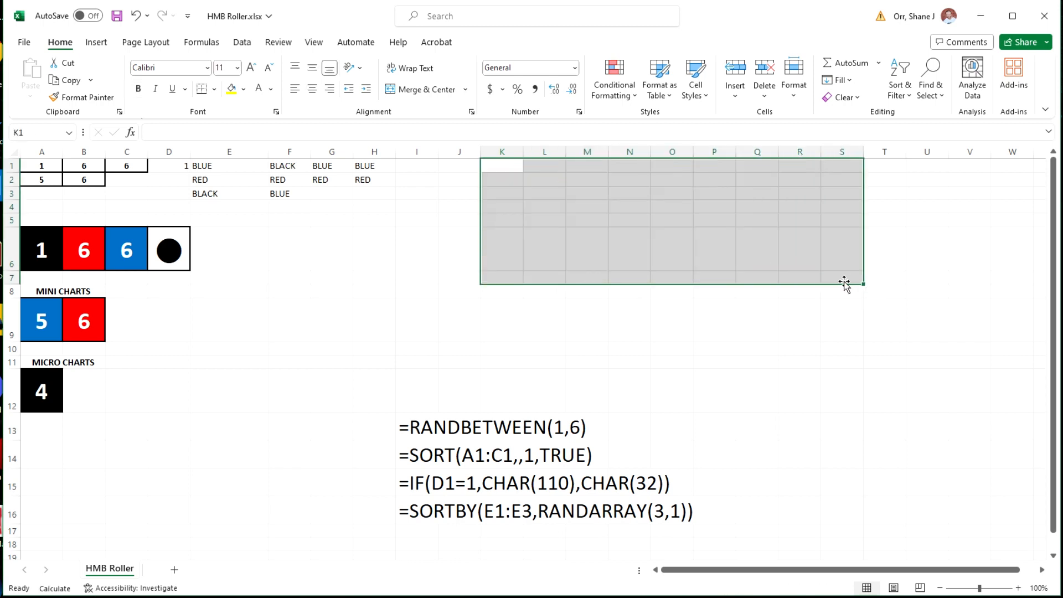
{"action": "left_click", "coordinate": [587, 339]}
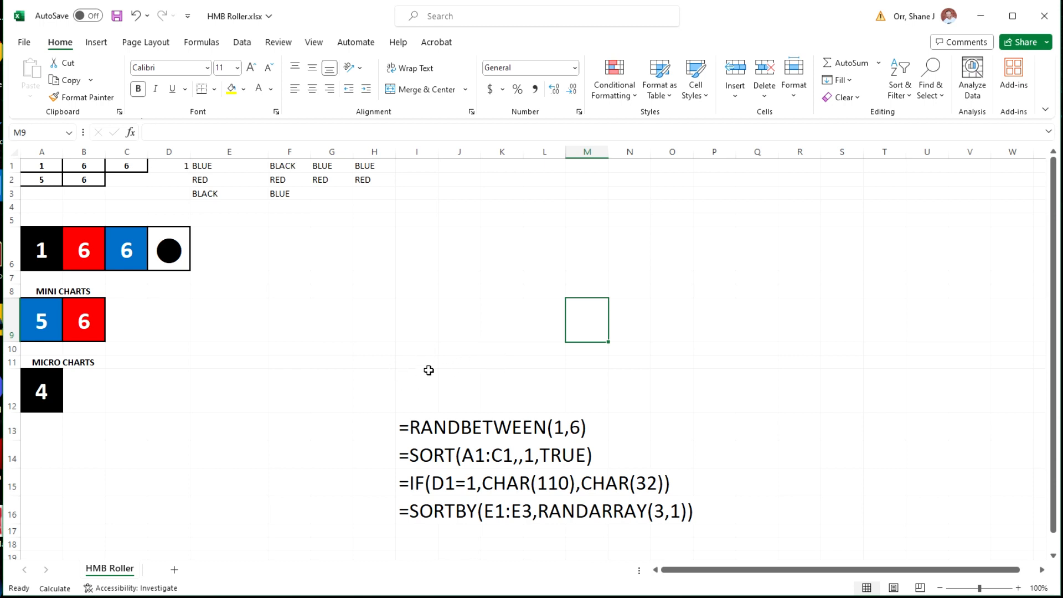
Step: Review the listed formulas from RANDBETWEEN to SORTBY and recalculate several times to reroll the main, mini and micro charts
{"action": "left_click_drag", "start_coordinate": [403, 430], "coordinate": [405, 511]}
{"action": "left_click", "coordinate": [482, 360]}
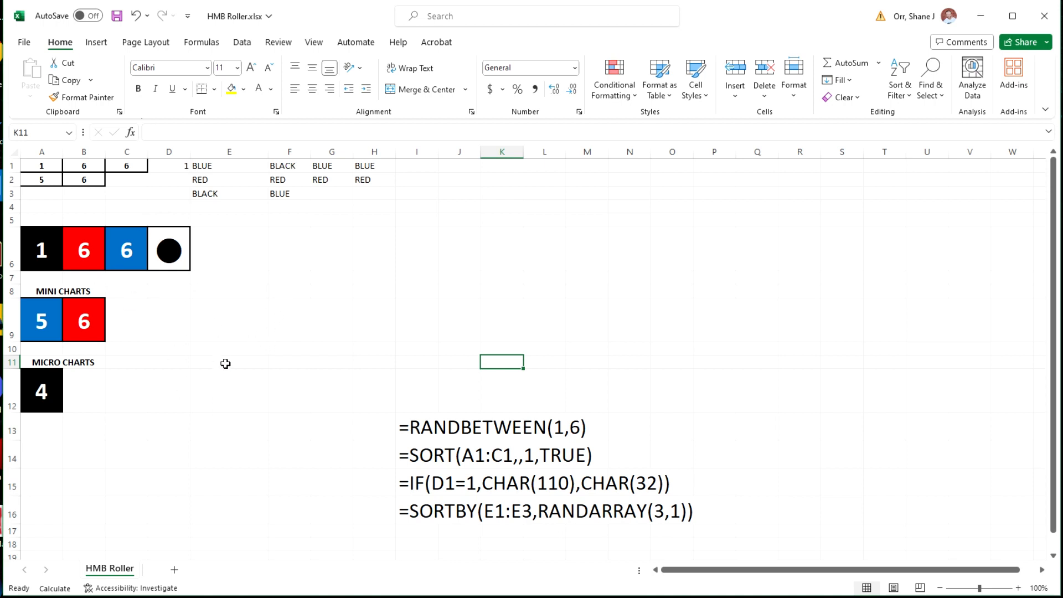
{"action": "key", "text": "F9"}
{"action": "key", "text": "F9"}
{"action": "key", "text": "F9"}
{"action": "key", "text": "F9"}
{"action": "key", "text": "F9"}
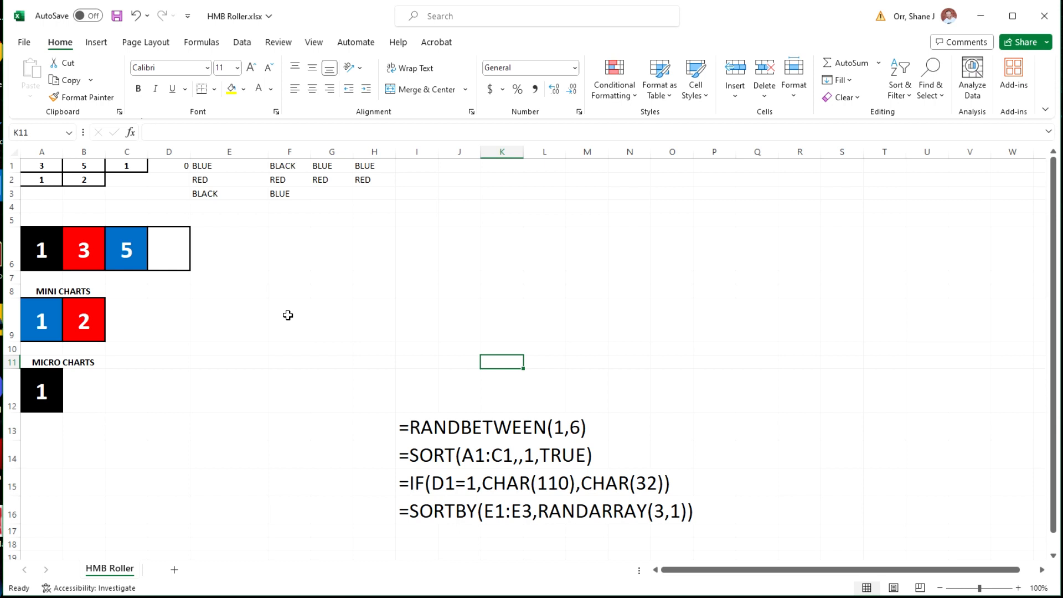
Step: Hide helper rows 1 to 3, which hold the random numbers and colour lists
{"action": "left_click", "coordinate": [294, 254]}
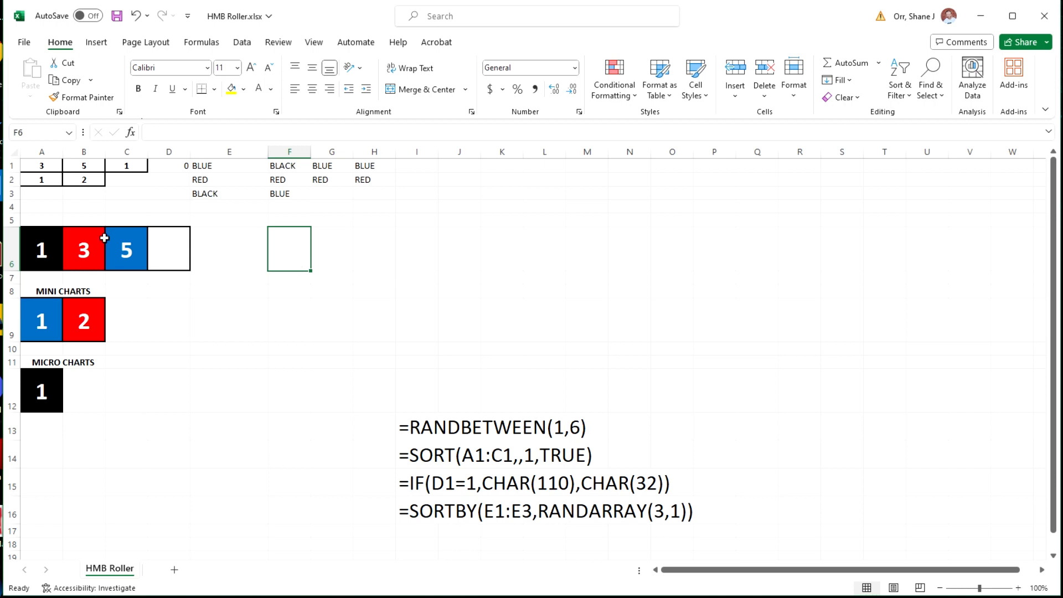
{"action": "left_click_drag", "start_coordinate": [11, 165], "coordinate": [7, 194]}
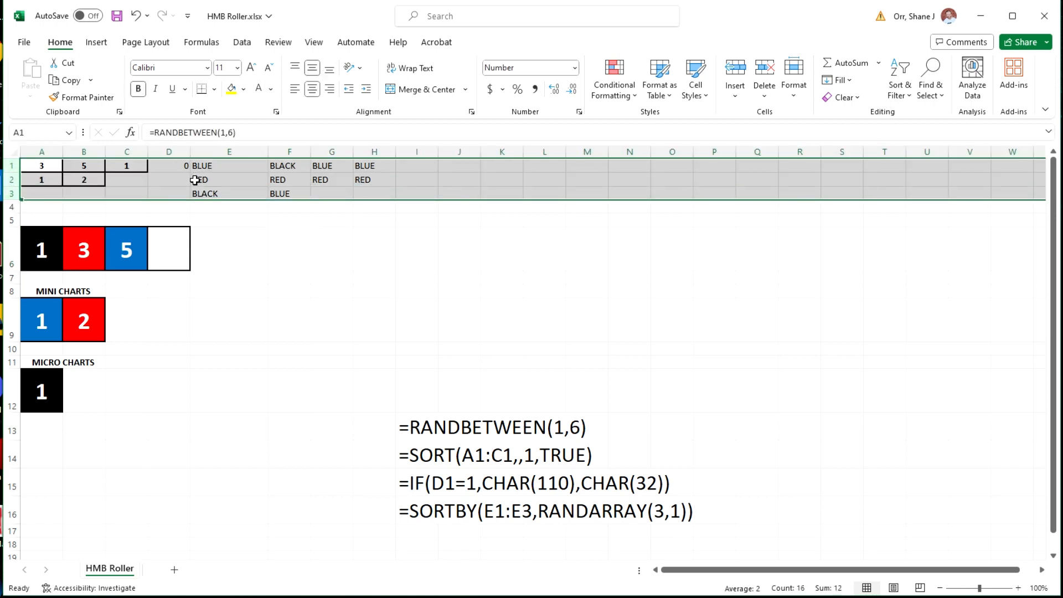
{"action": "right_click", "coordinate": [250, 179]}
{"action": "left_click", "coordinate": [297, 398]}
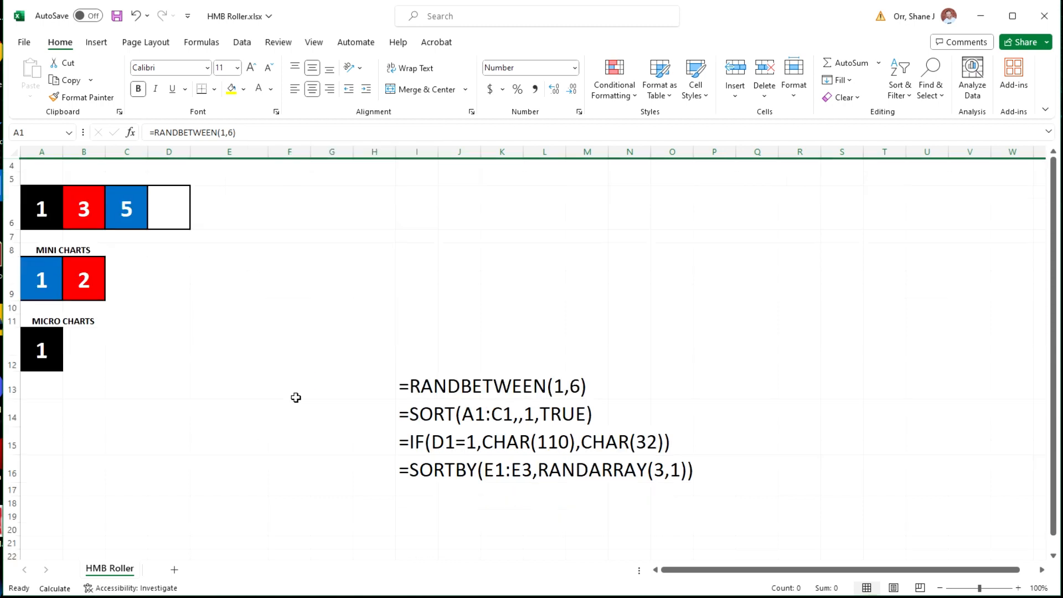
Step: Recalculate the sheet repeatedly to reroll the charts with the helper rows hidden
{"action": "left_click", "coordinate": [275, 302]}
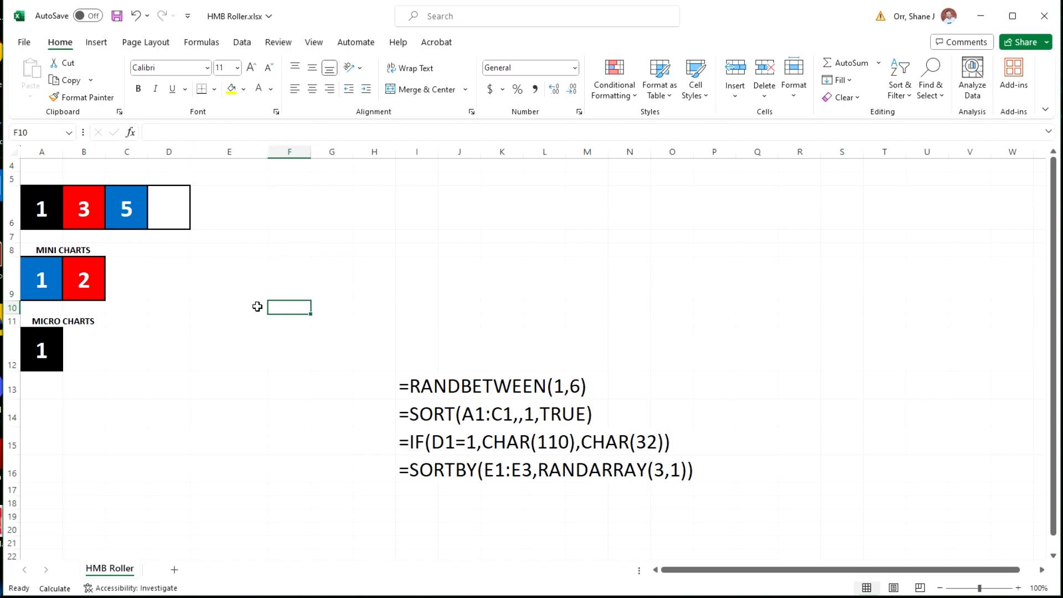
{"action": "key", "text": "F9"}
{"action": "key", "text": "F9"}
{"action": "key", "text": "F9"}
{"action": "key", "text": "F9"}
{"action": "key", "text": "F9"}
{"action": "key", "text": "F9"}
{"action": "key", "text": "F9"}
{"action": "key", "text": "F9"}
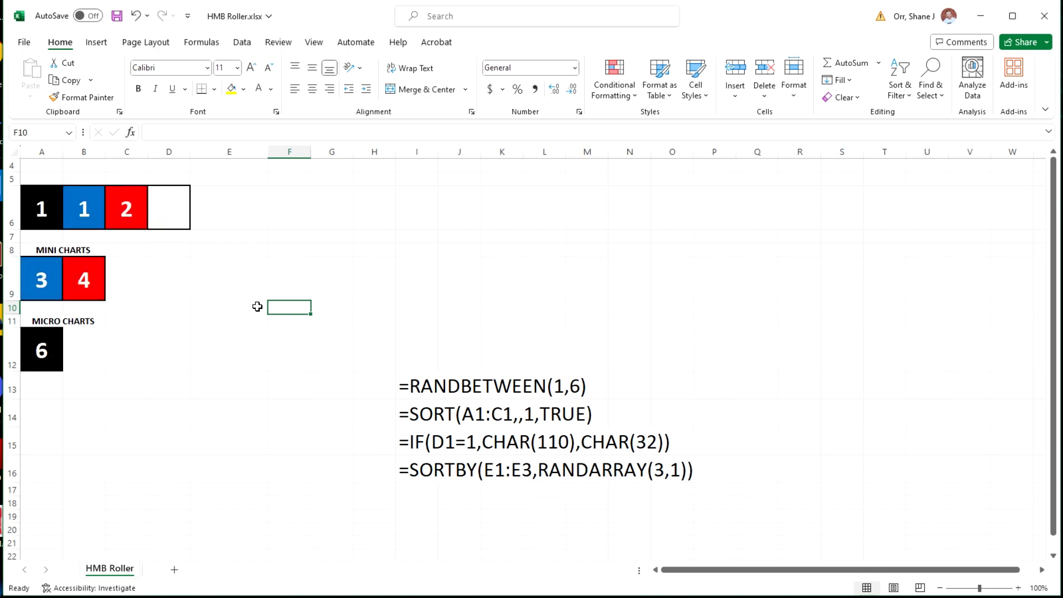